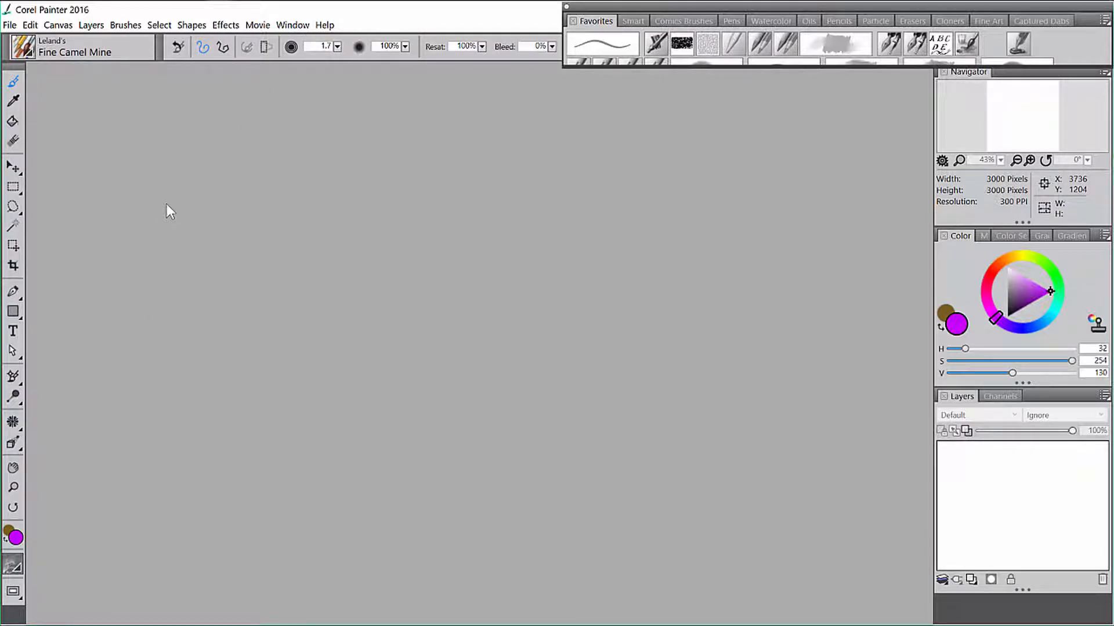
Create a new 3000 by 3000 pixel image at 300 pixels per inch with a black canvas color.
left_click(30, 25)
mouse_move(10, 25)
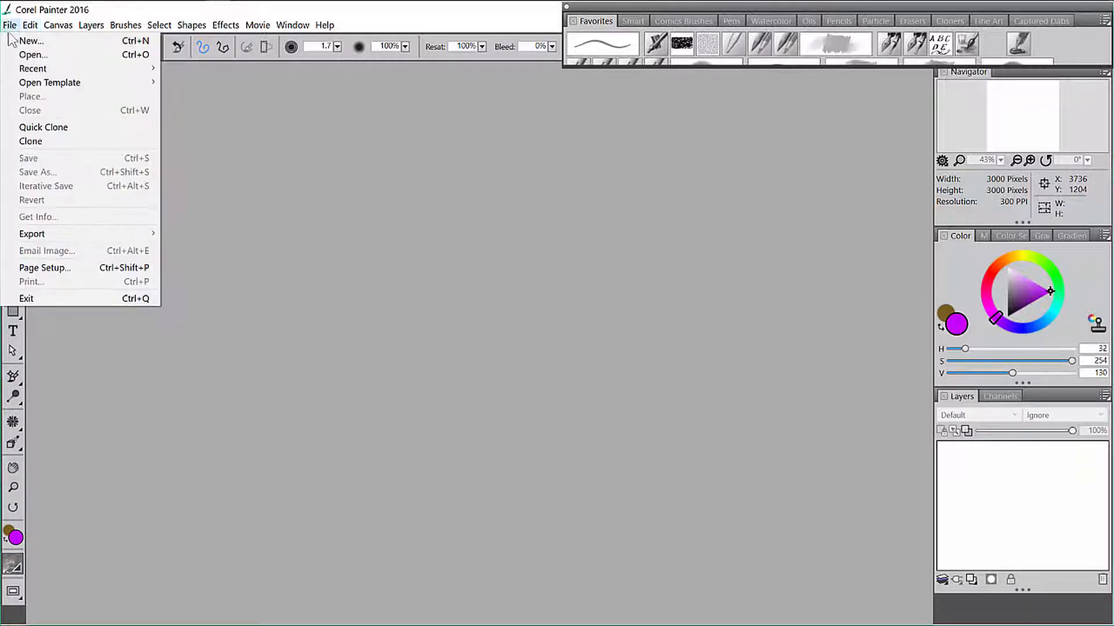
left_click(93, 41)
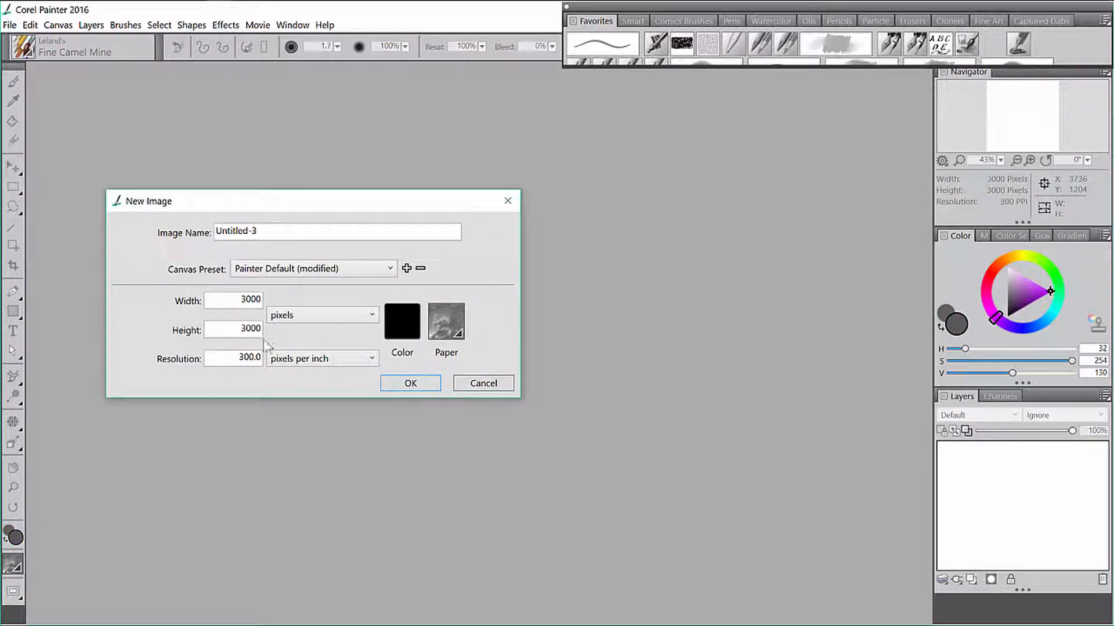
left_click_drag(326, 206, 413, 113)
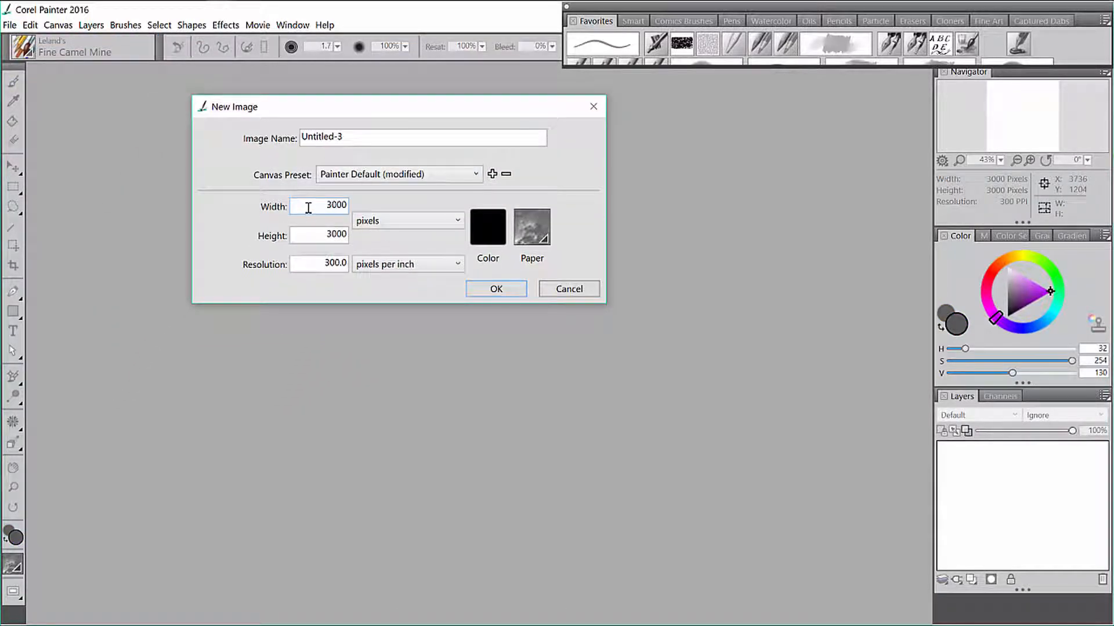
left_click(325, 237)
left_click(535, 232)
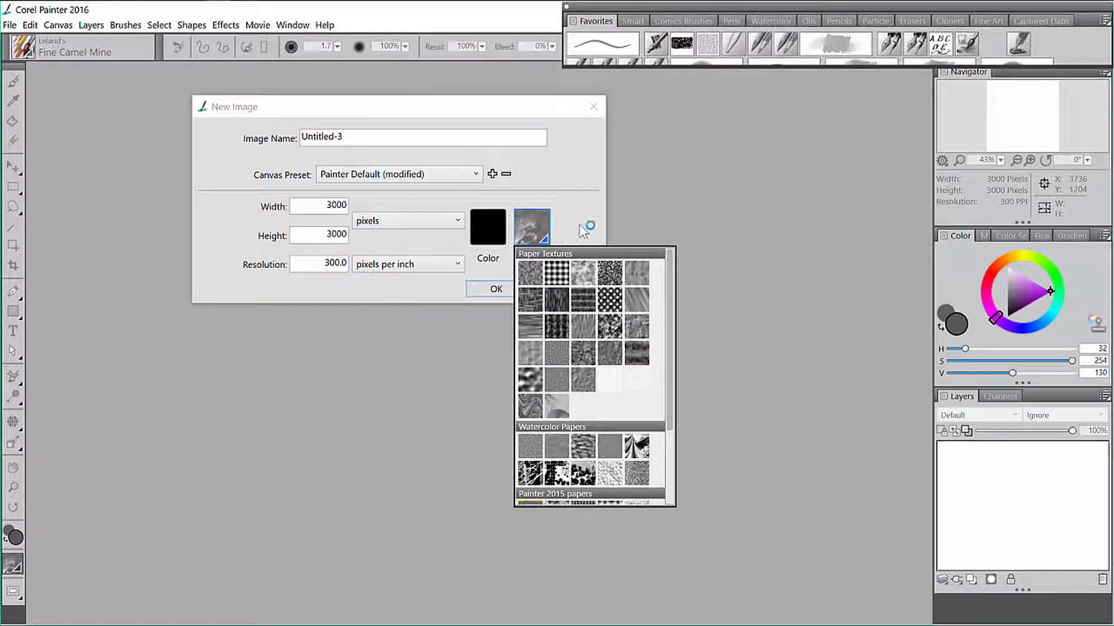
scroll(667, 365, "down", 2)
scroll(668, 373, "down", 2)
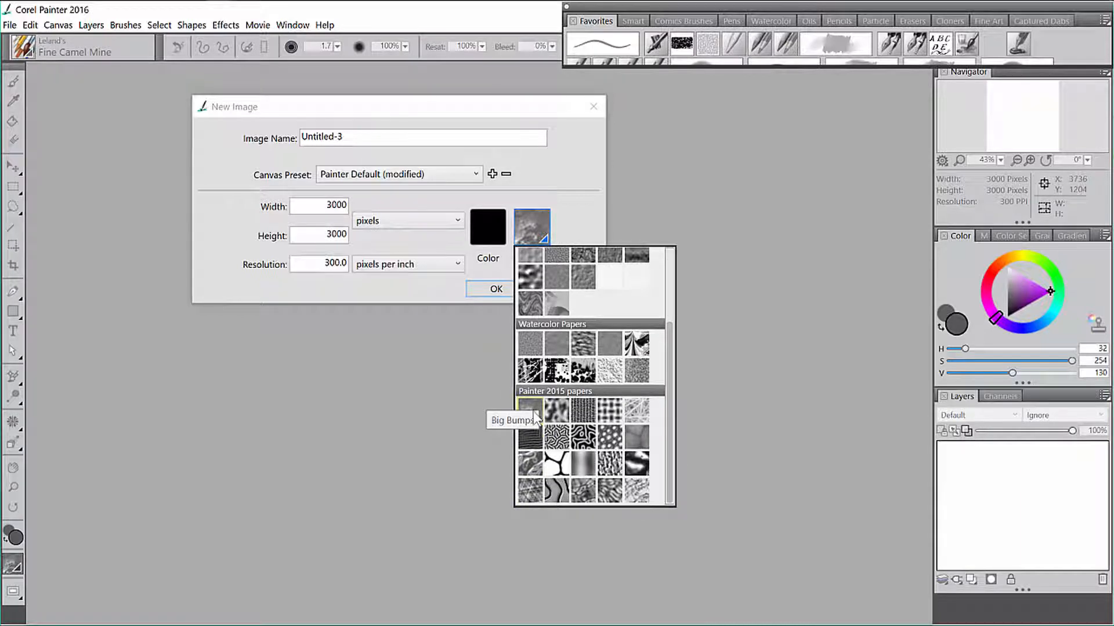
left_click(559, 177)
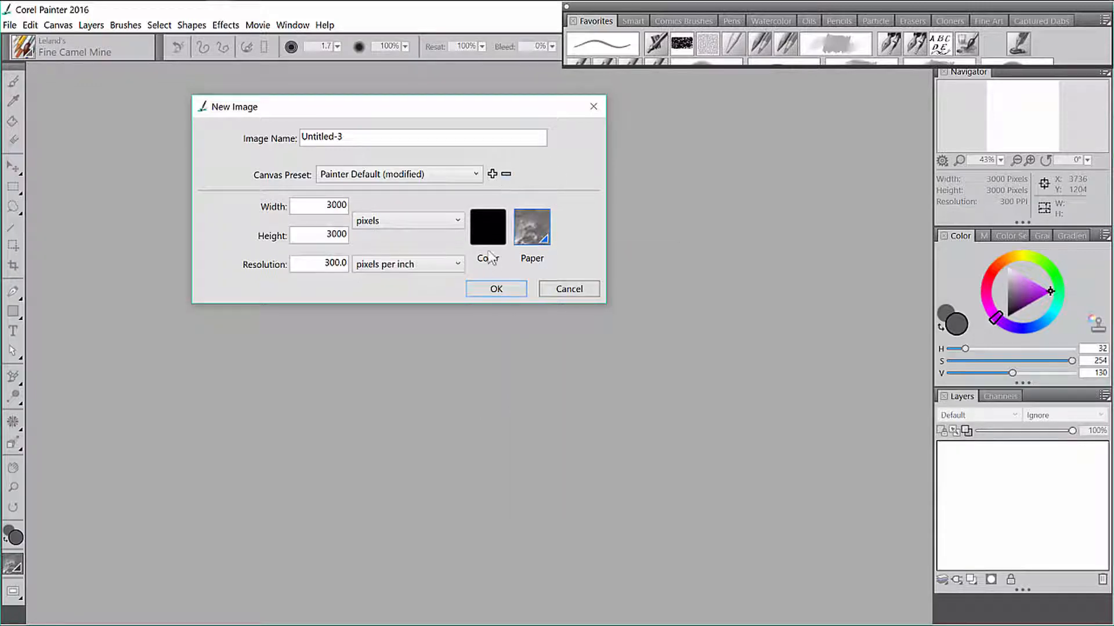
left_click(497, 290)
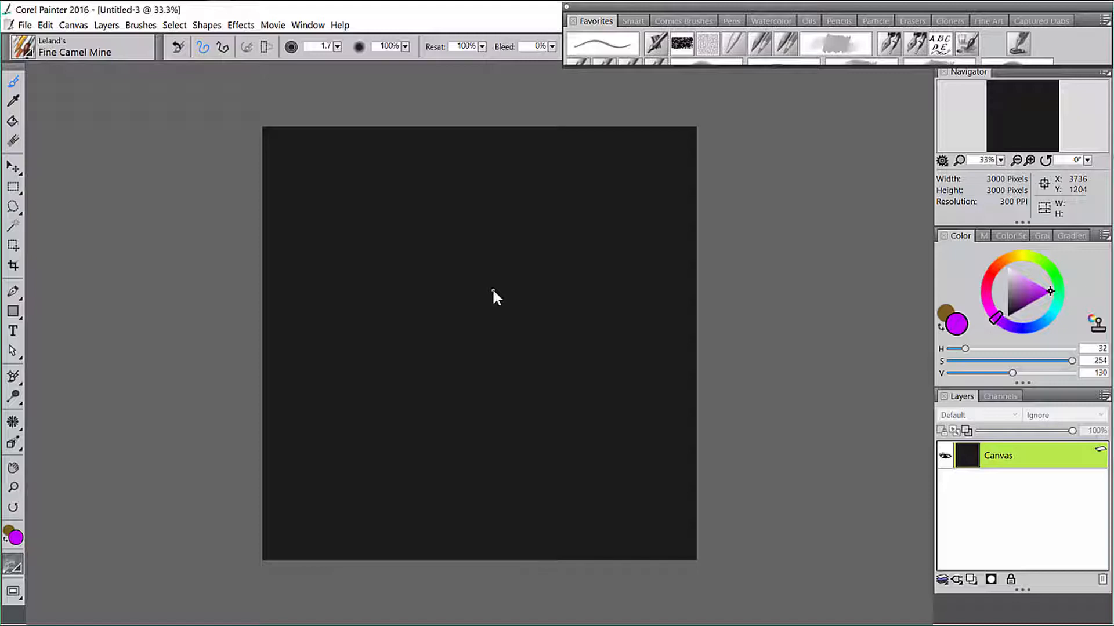
Turn on Kaleidoscope symmetry for the blank black canvas, with the canvas unrotated and fitted to the window.
key("ctrl+plus")
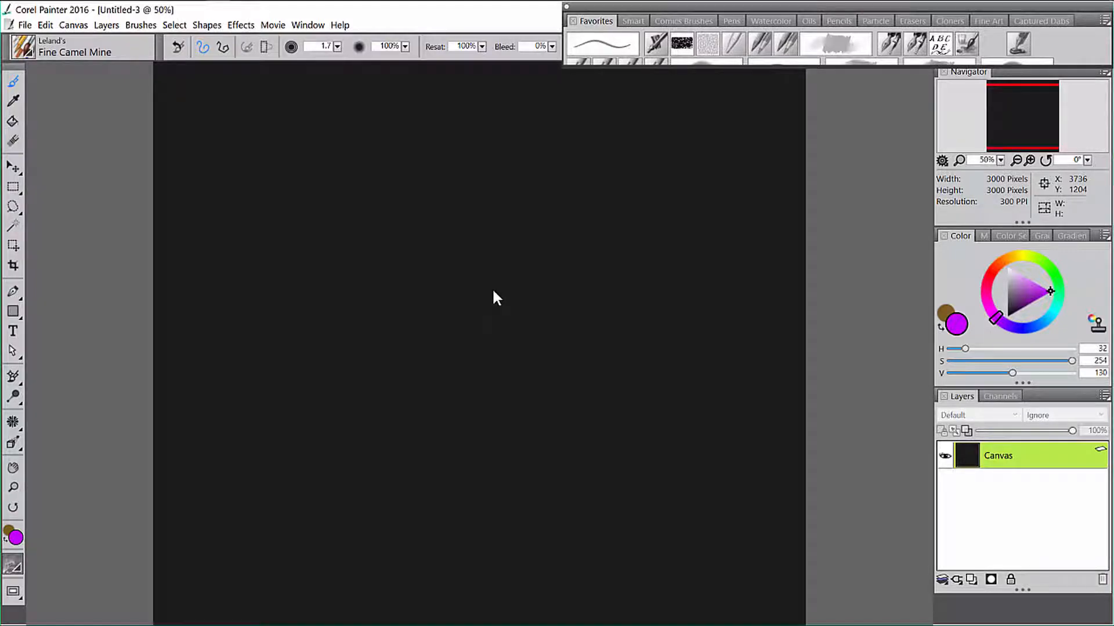
key("ctrl+minus")
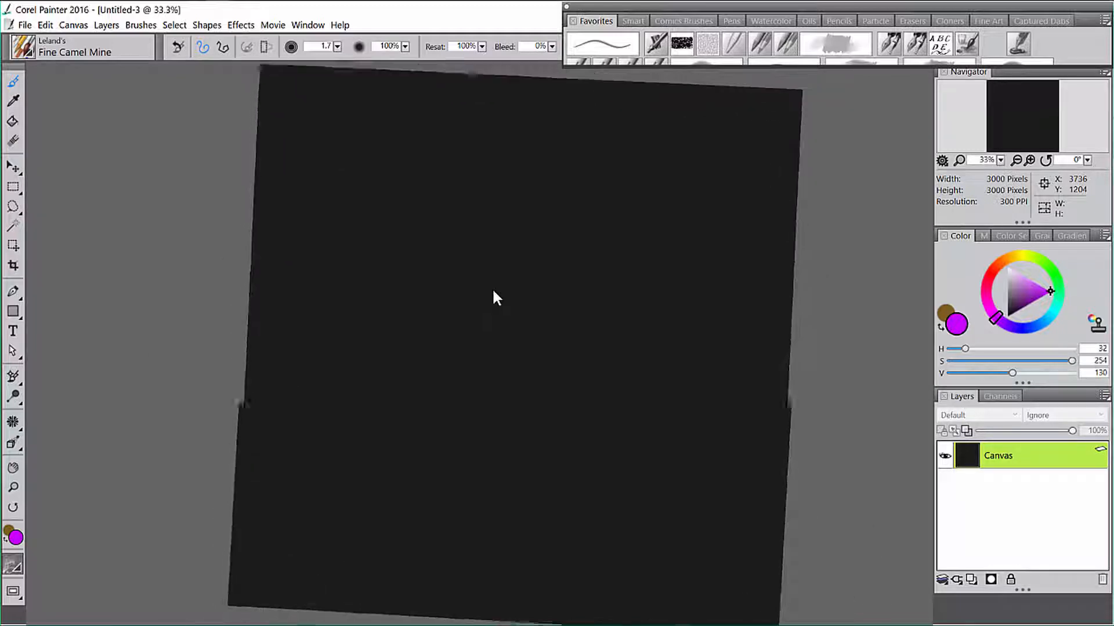
left_click(1046, 161)
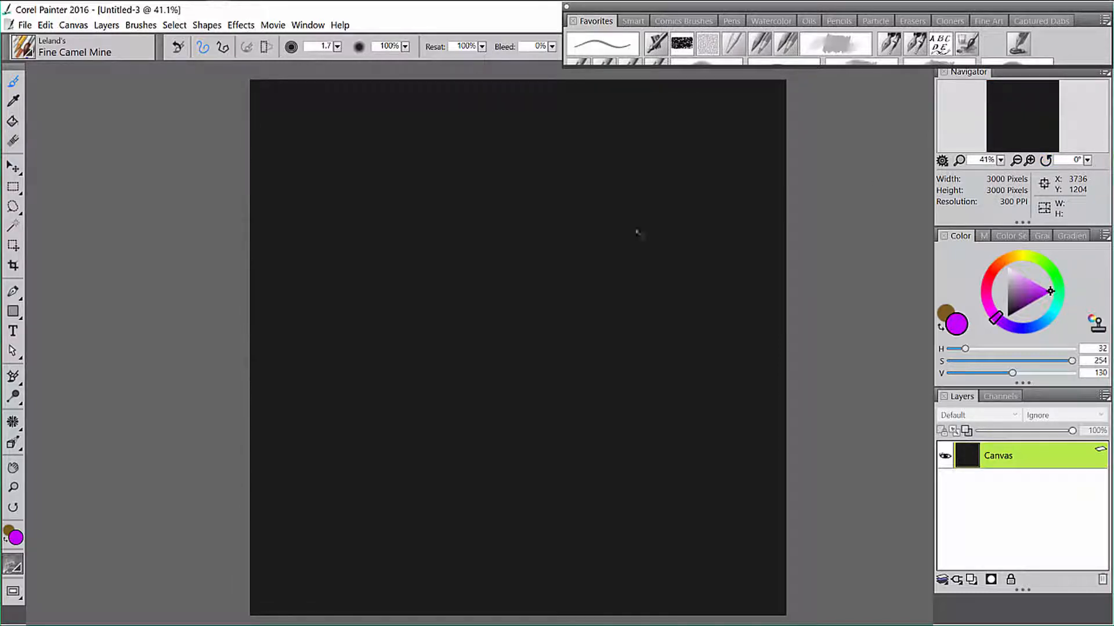
key("ctrl+0")
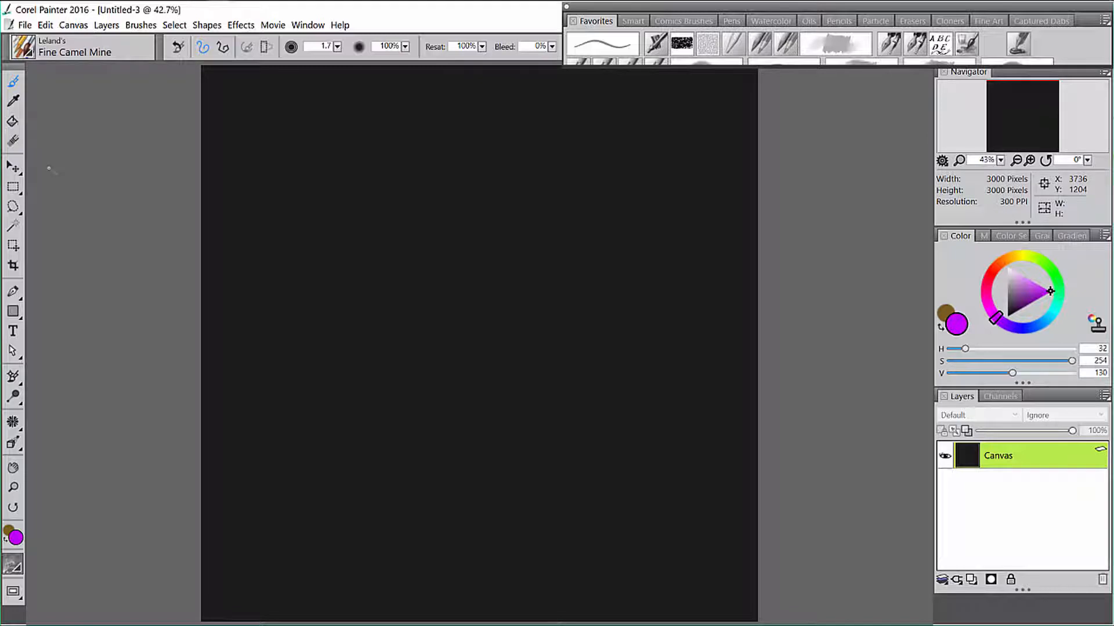
left_click(20, 429)
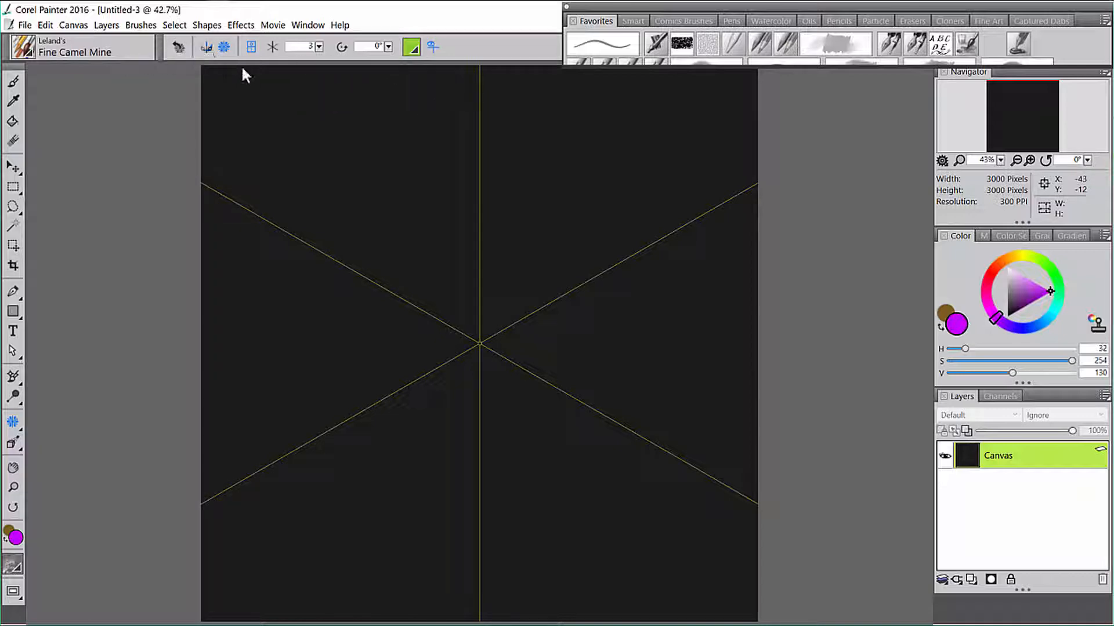
Try Mirror Painting mode, return to Kaleidoscope, and toggle the symmetry off and on.
left_click(207, 48)
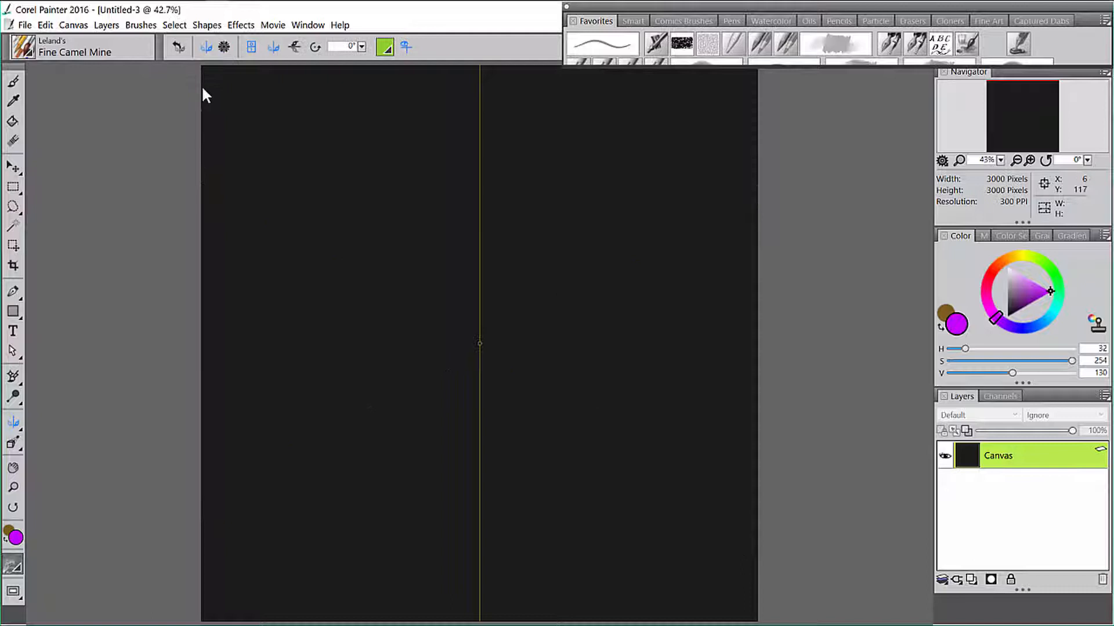
left_click(224, 47)
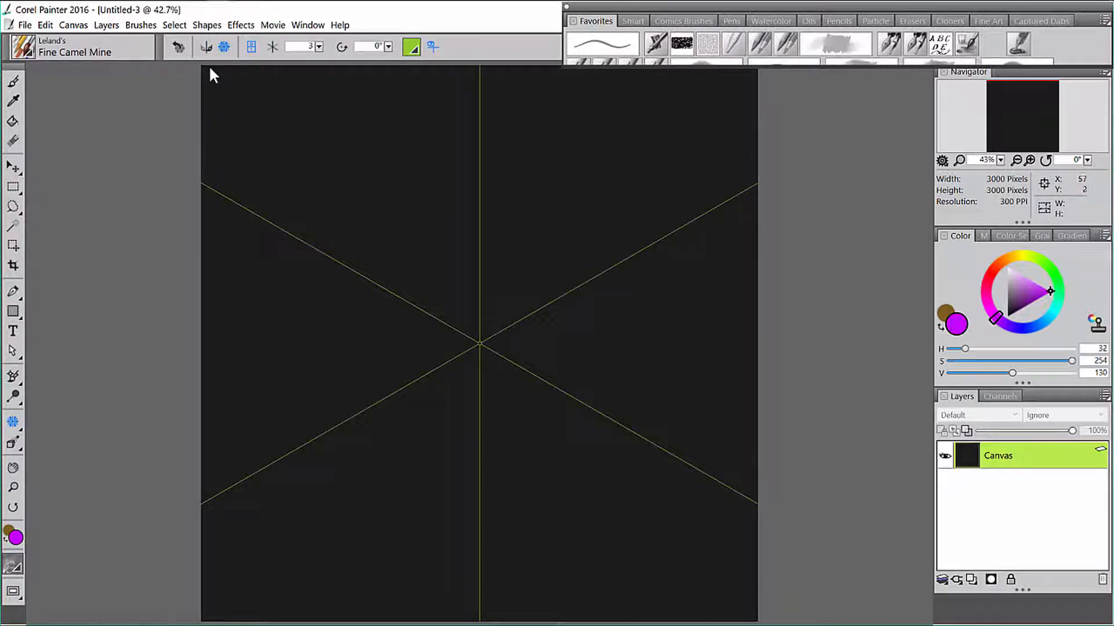
left_click(252, 46)
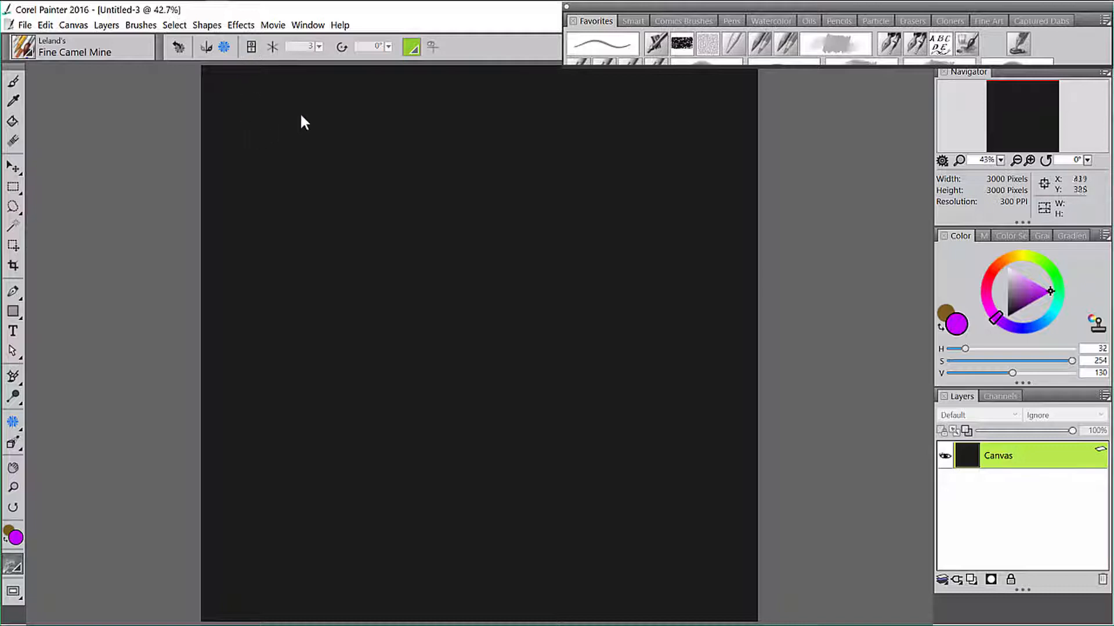
left_click(251, 48)
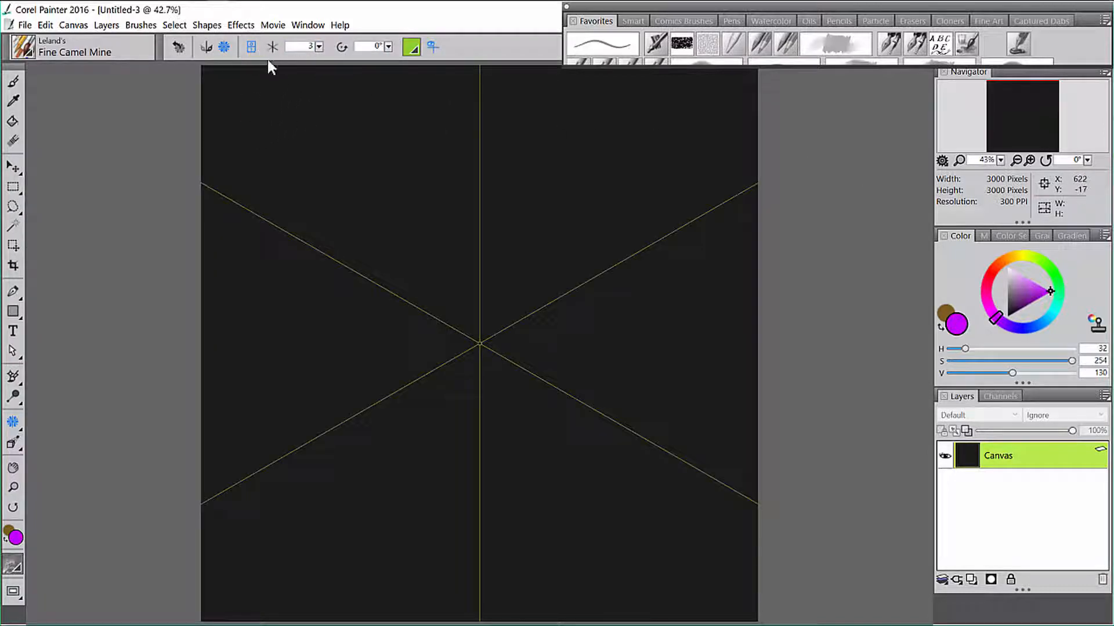
Set the number of kaleidoscope symmetry planes to 7.
left_click(319, 47)
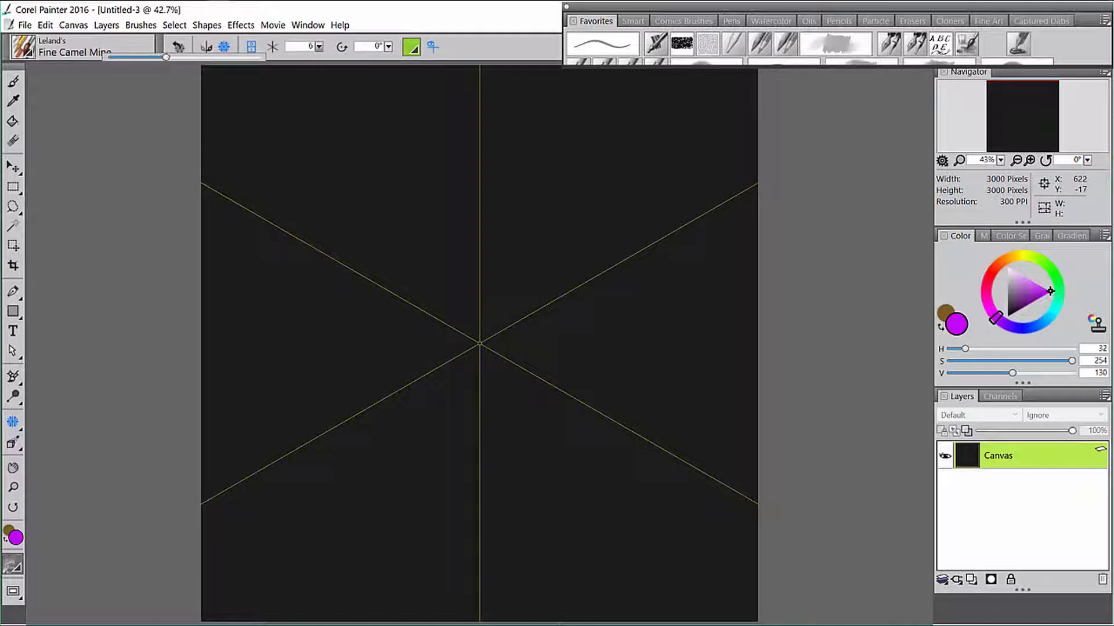
left_click_drag(174, 57, 174, 57)
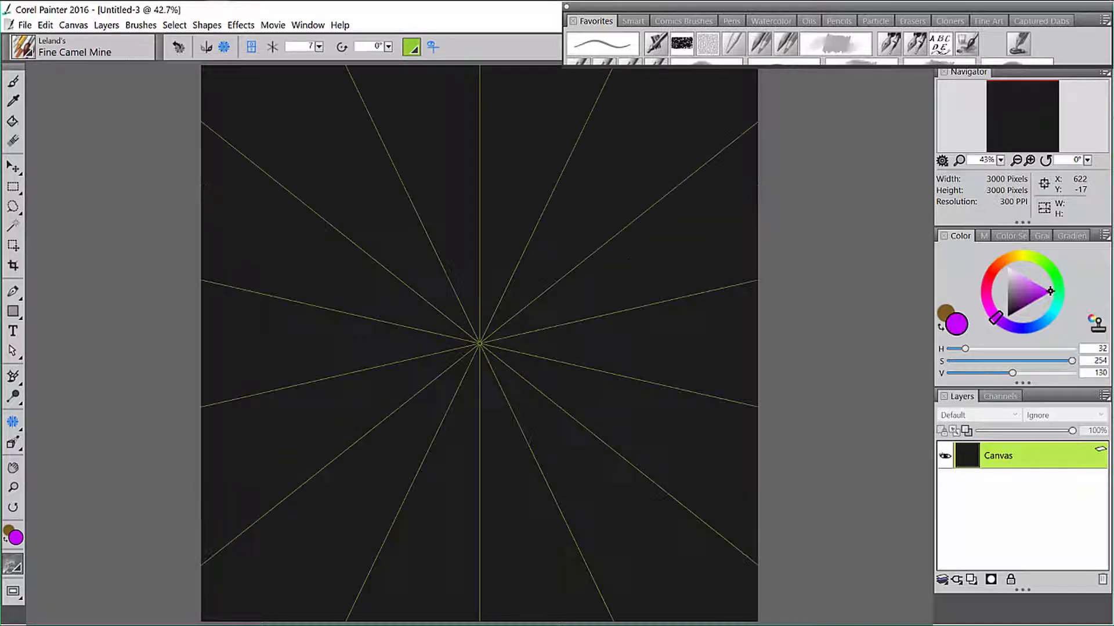
Try rotating the symmetry planes to 20° and 42°, and reset the rotation angle to 0°.
left_click(388, 46)
left_click(388, 46)
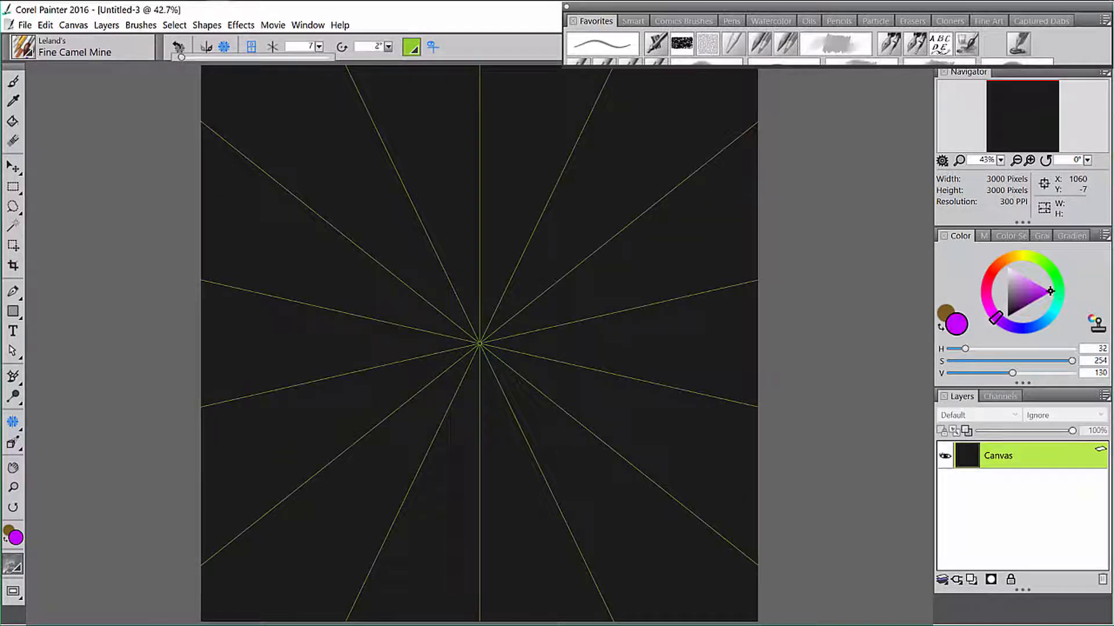
left_click_drag(181, 56, 188, 57)
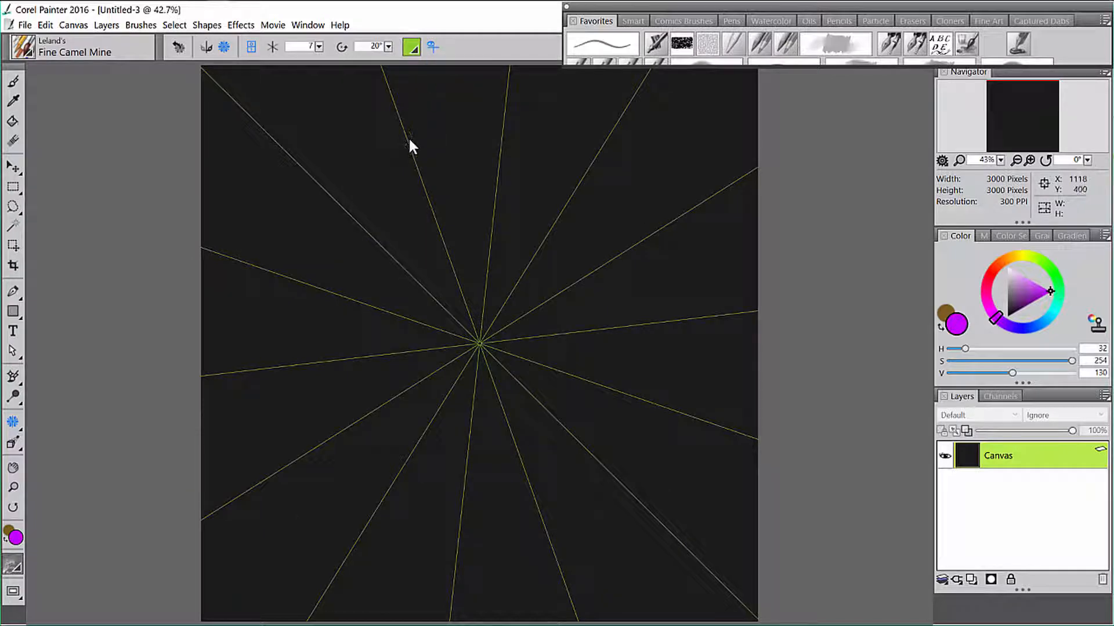
left_click_drag(389, 87, 386, 147)
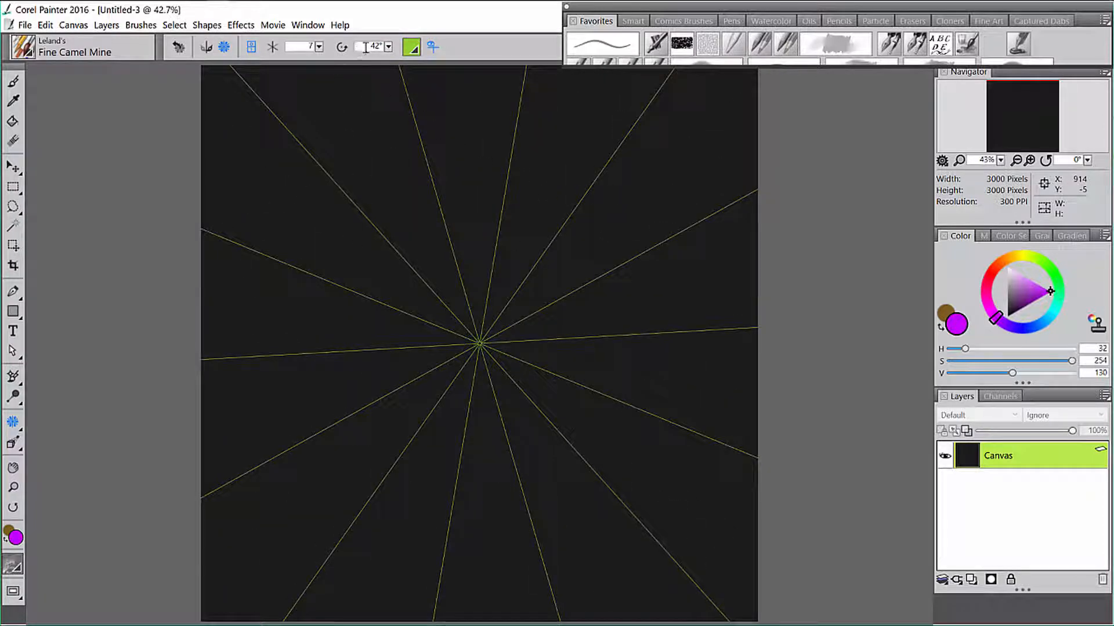
left_click_drag(366, 48, 407, 50)
type("0")
key("Return")
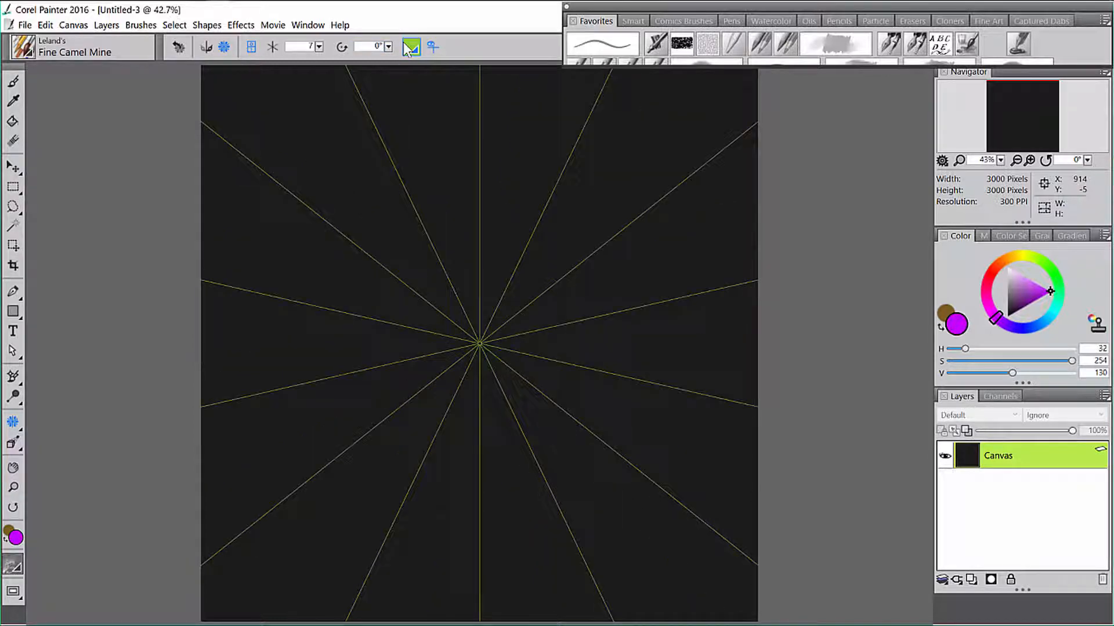
Change the symmetry plane color to bright green and toggle the planes' visibility off and on.
left_click(410, 47)
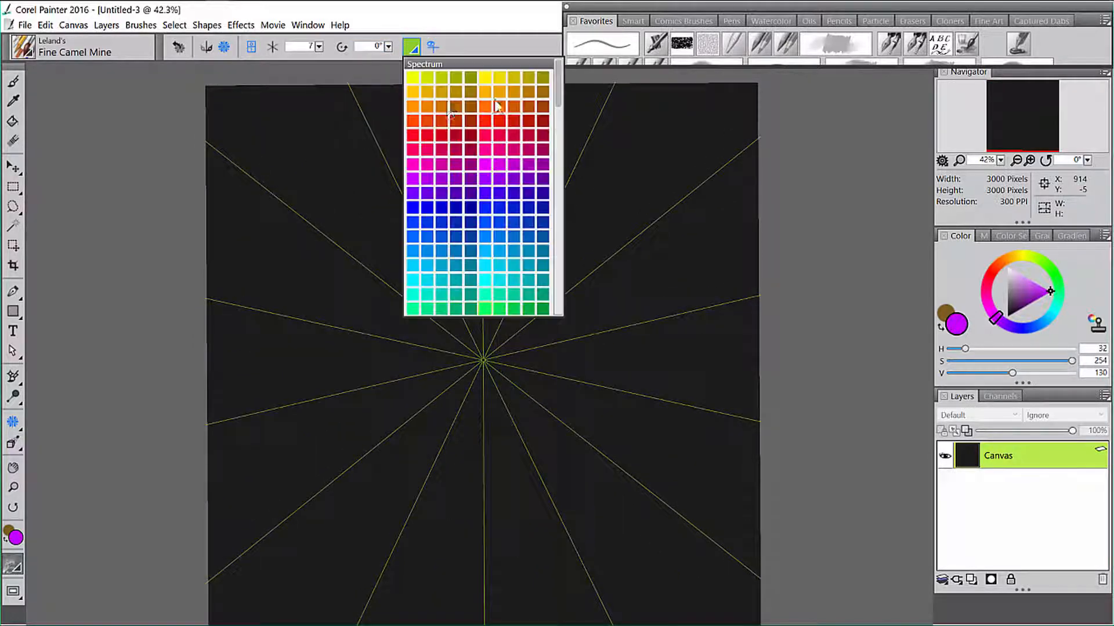
left_click(484, 310)
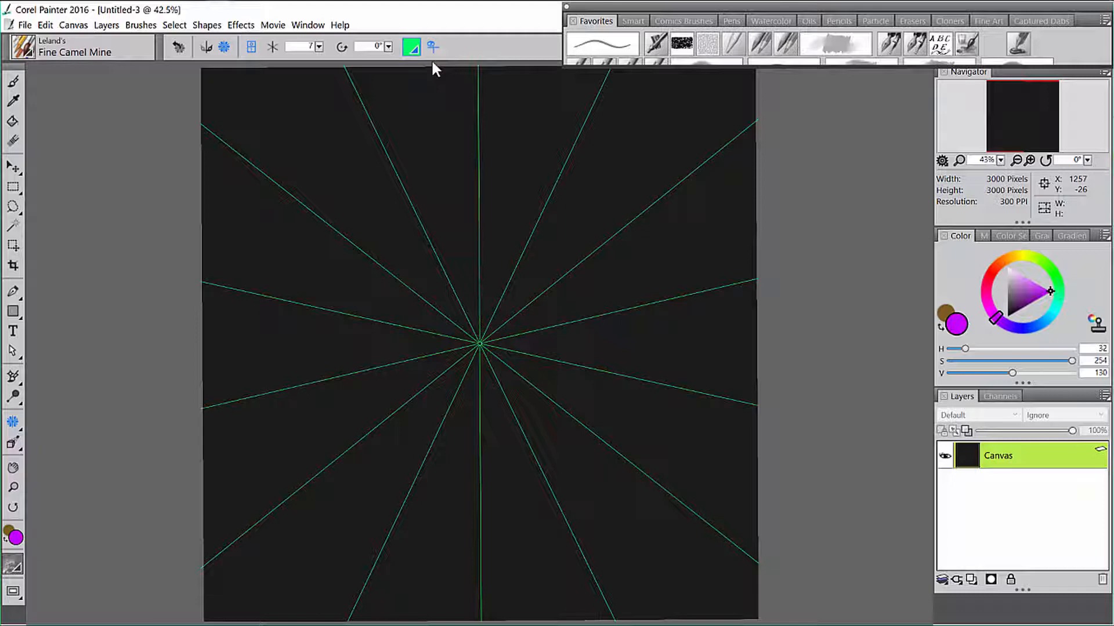
left_click(433, 46)
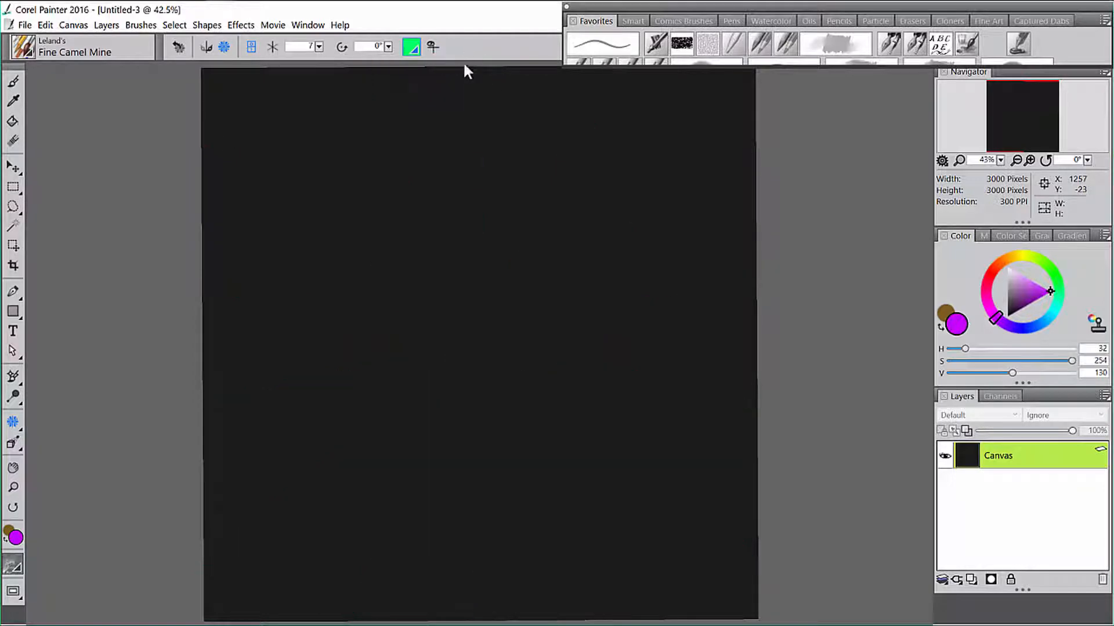
left_click(432, 46)
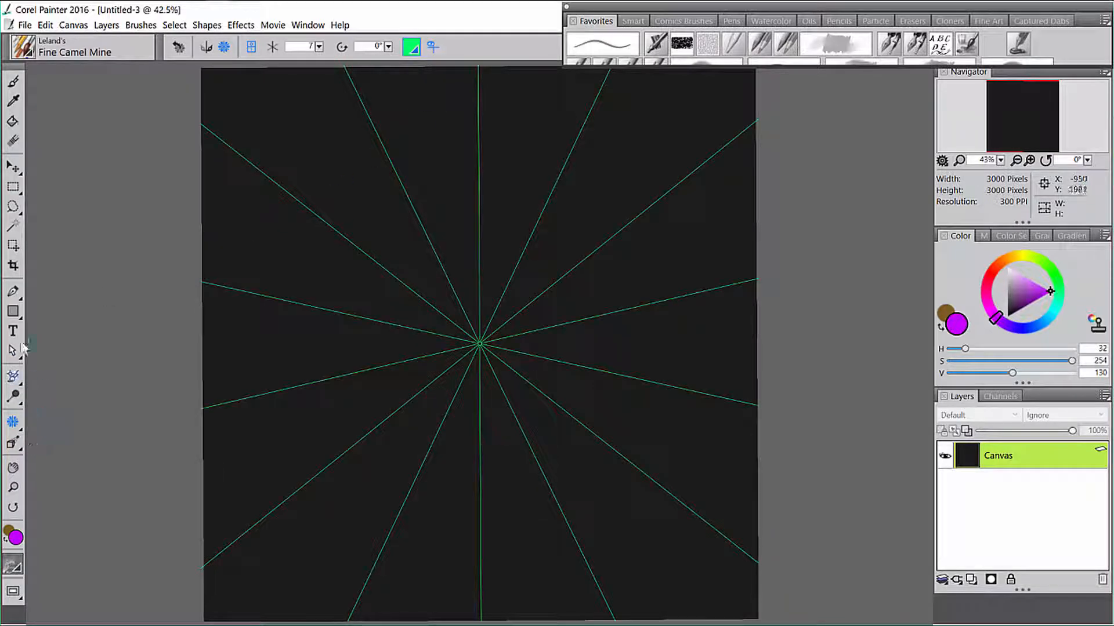
Paint a thin wavy purple outline with the Fine Camel Mine brush across the kaleidoscope planes to form a star-shaped pattern.
left_click(14, 86)
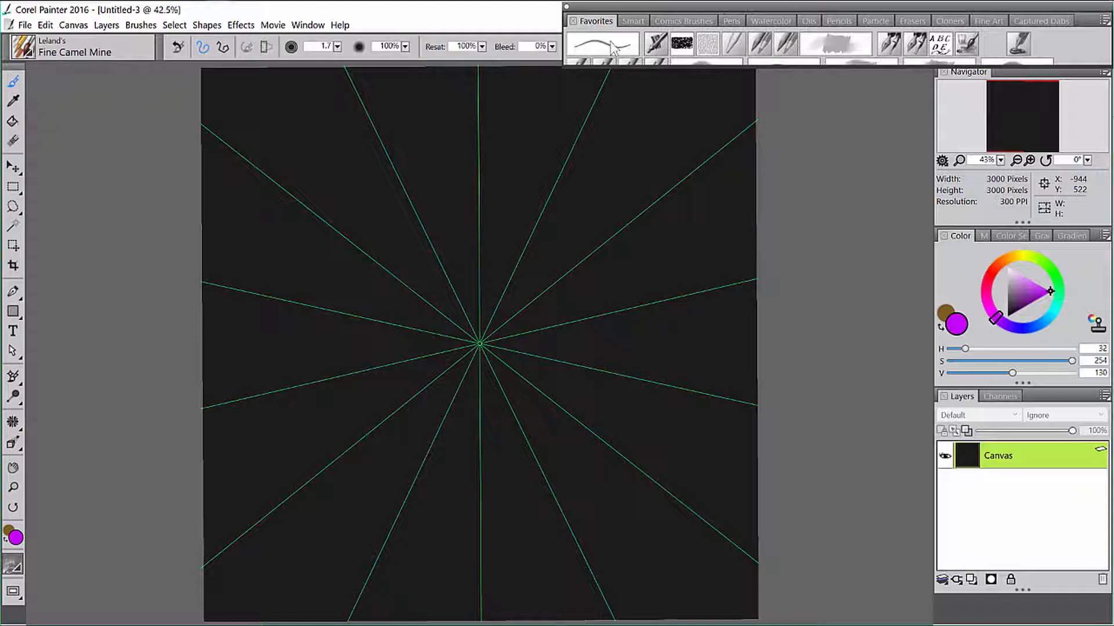
left_click(1047, 292)
left_click(12, 422)
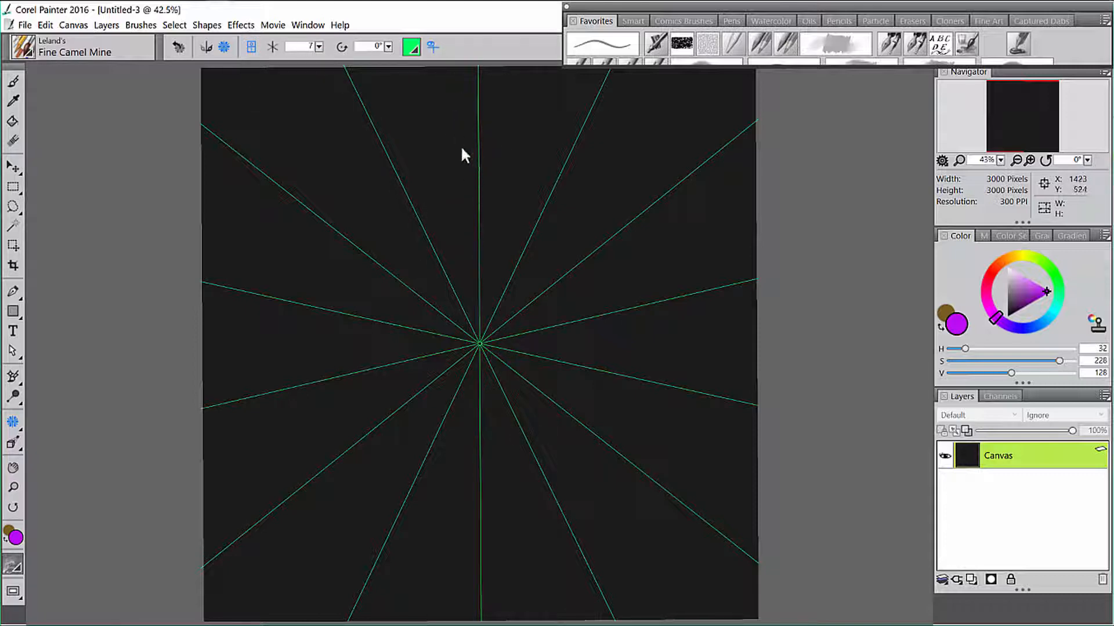
key("b")
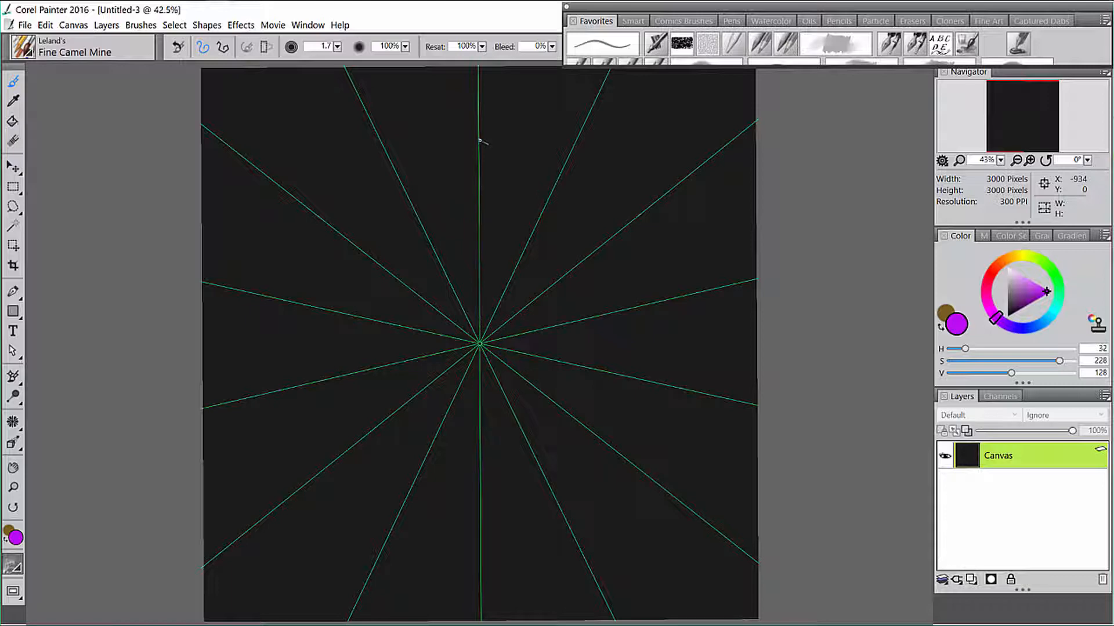
mouse_move(485, 158)
left_mouse_down()
mouse_move(488, 230)
mouse_move(499, 240)
mouse_move(536, 198)
mouse_move(570, 131)
left_mouse_up()
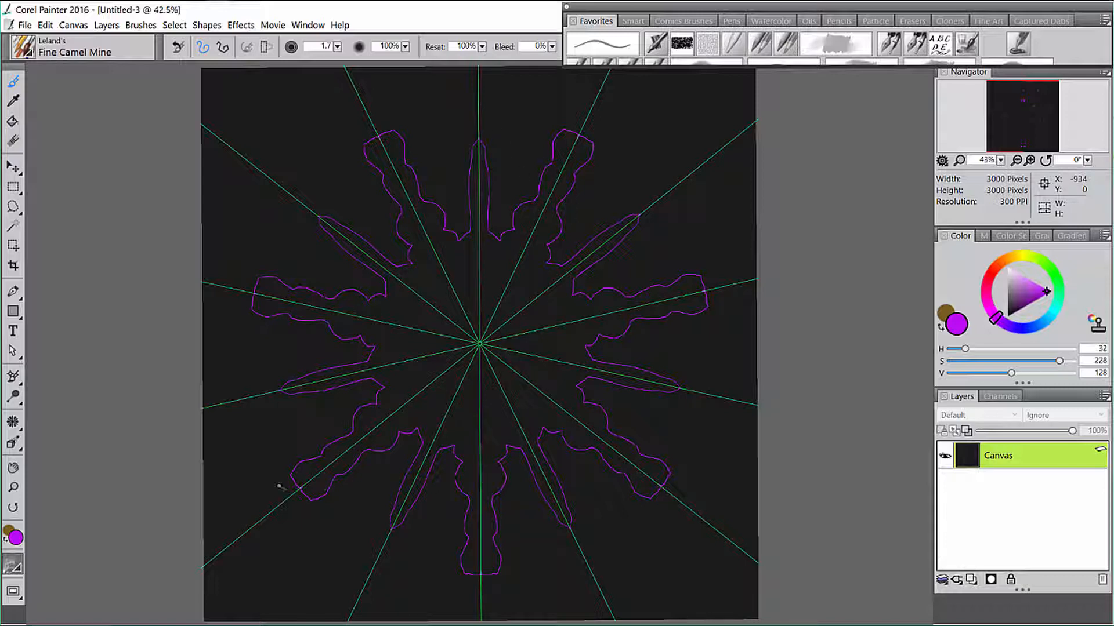
Toggle the symmetry planes' visibility to examine the painted outline with and without the guides.
left_click(12, 422)
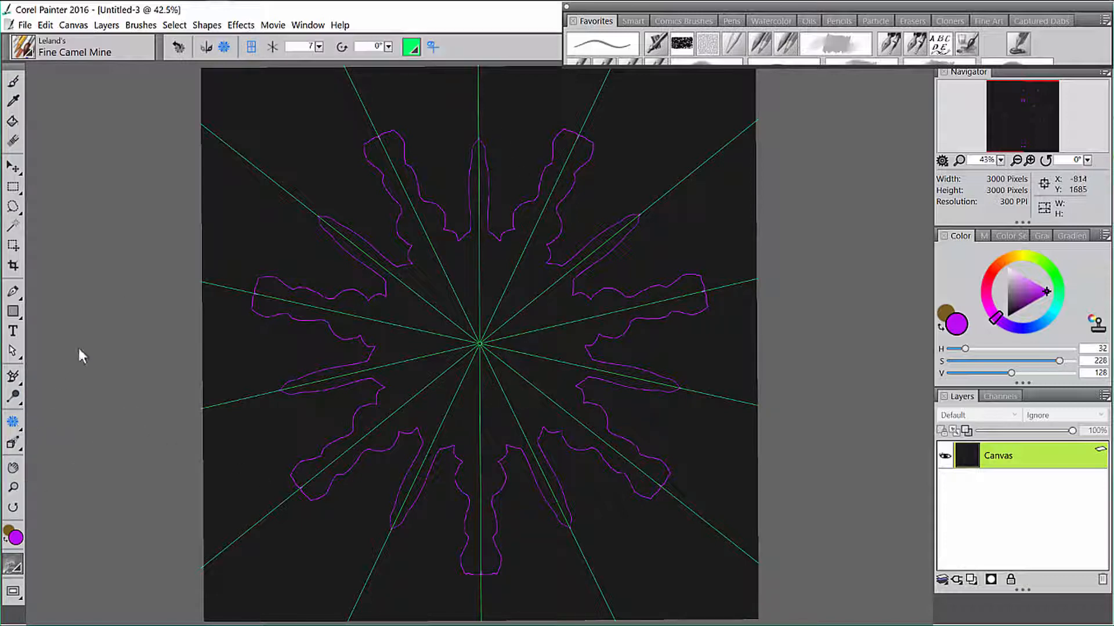
left_click(434, 47)
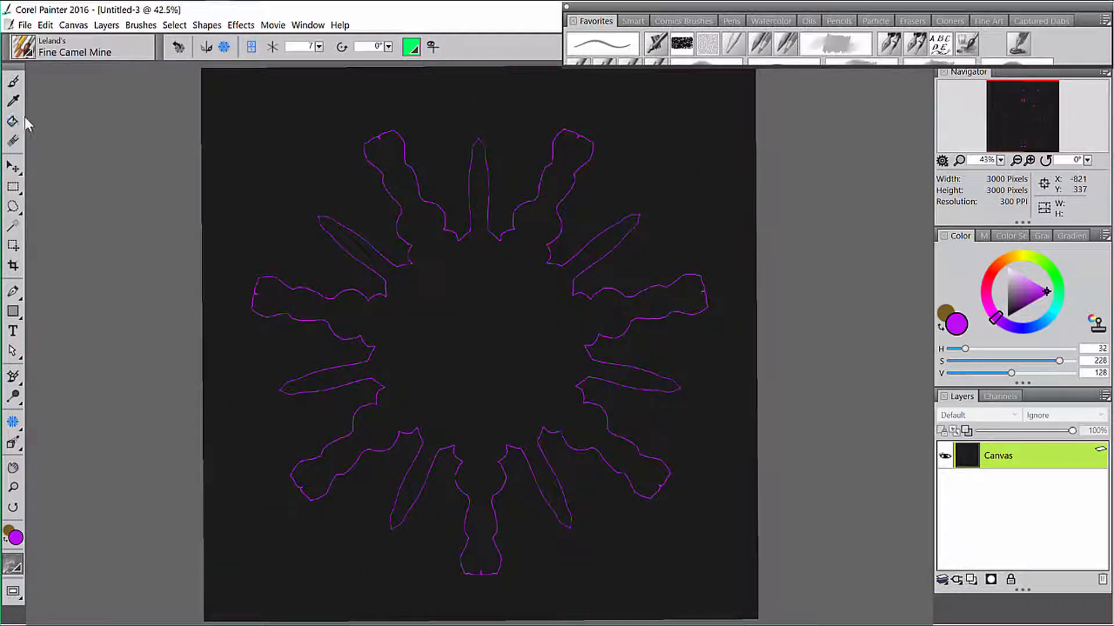
left_click(11, 88)
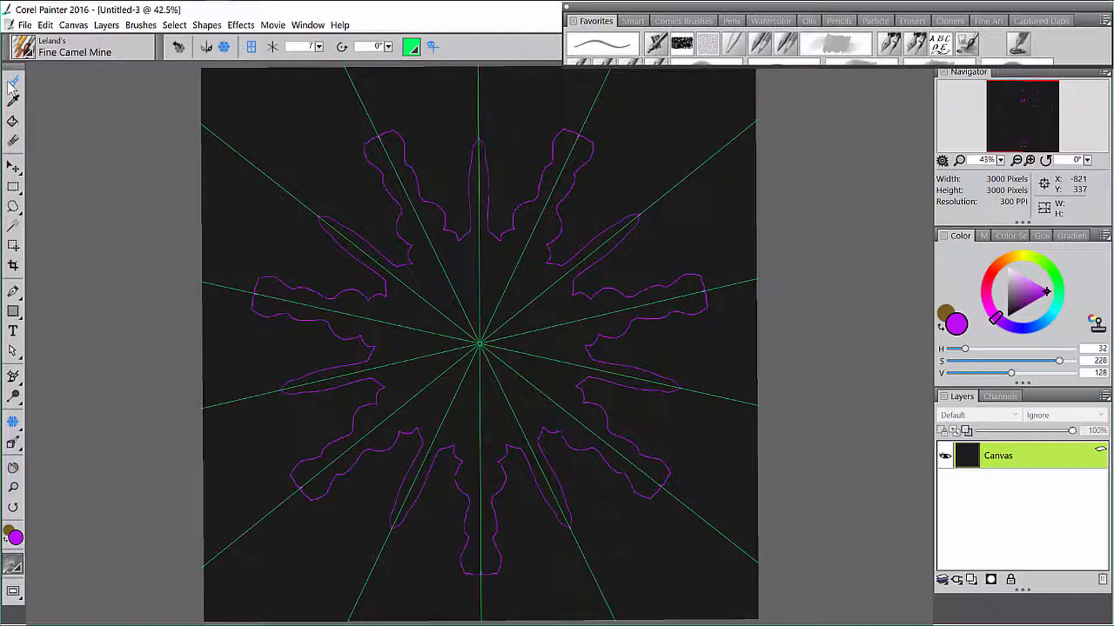
left_click(12, 88)
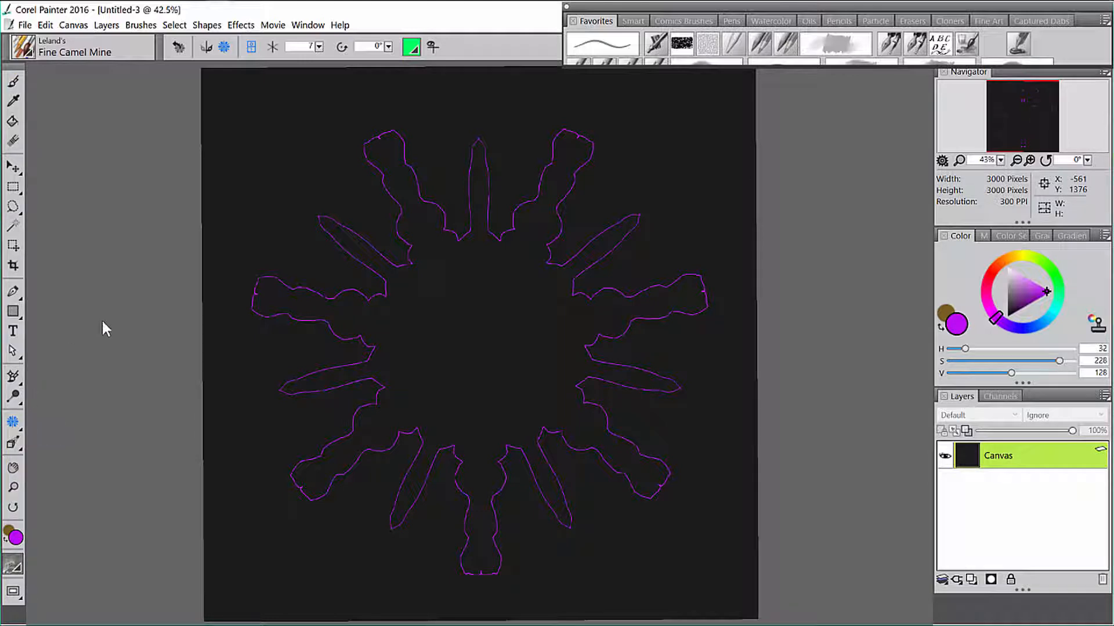
key("ctrl+;")
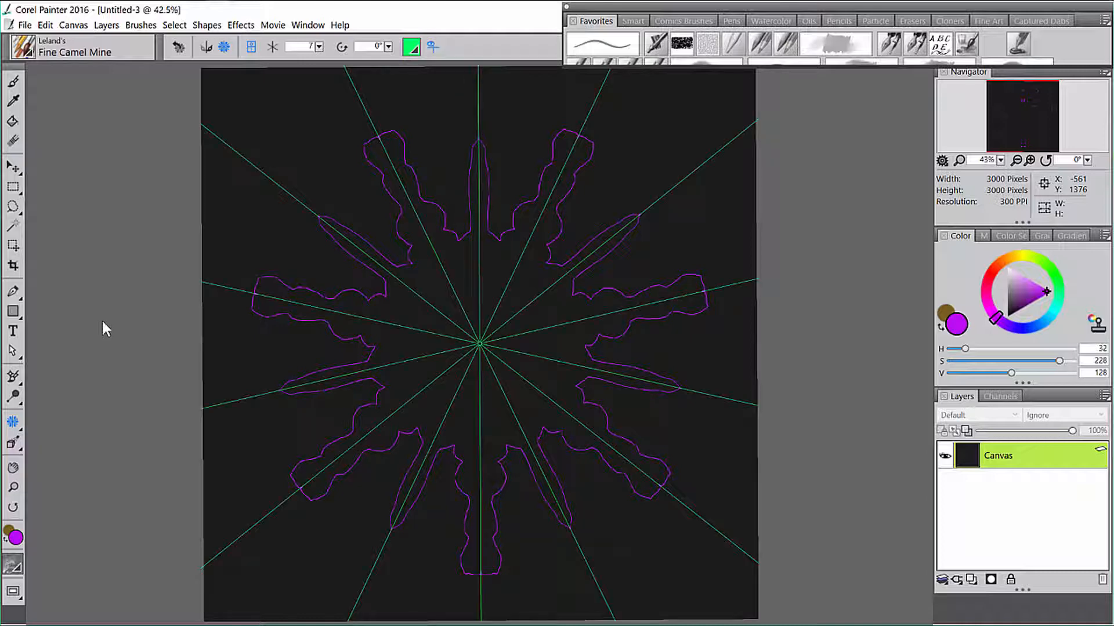
Undo the purple star-shaped outline and rotate the symmetry planes slightly to 359°, returning to the Brush tool.
key("ctrl+z")
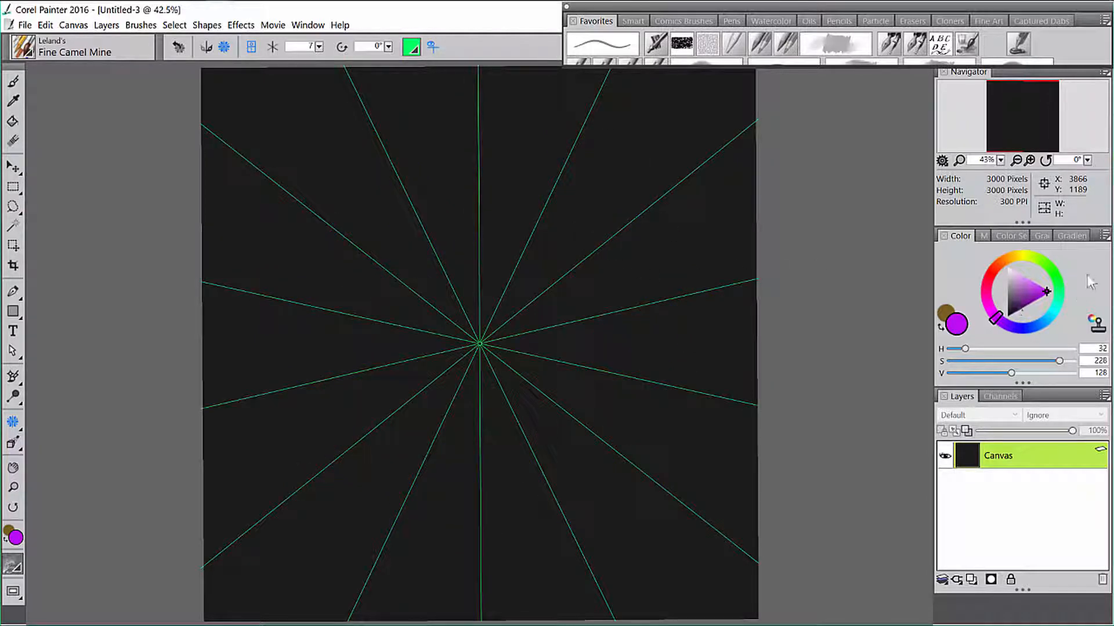
left_click(1053, 272)
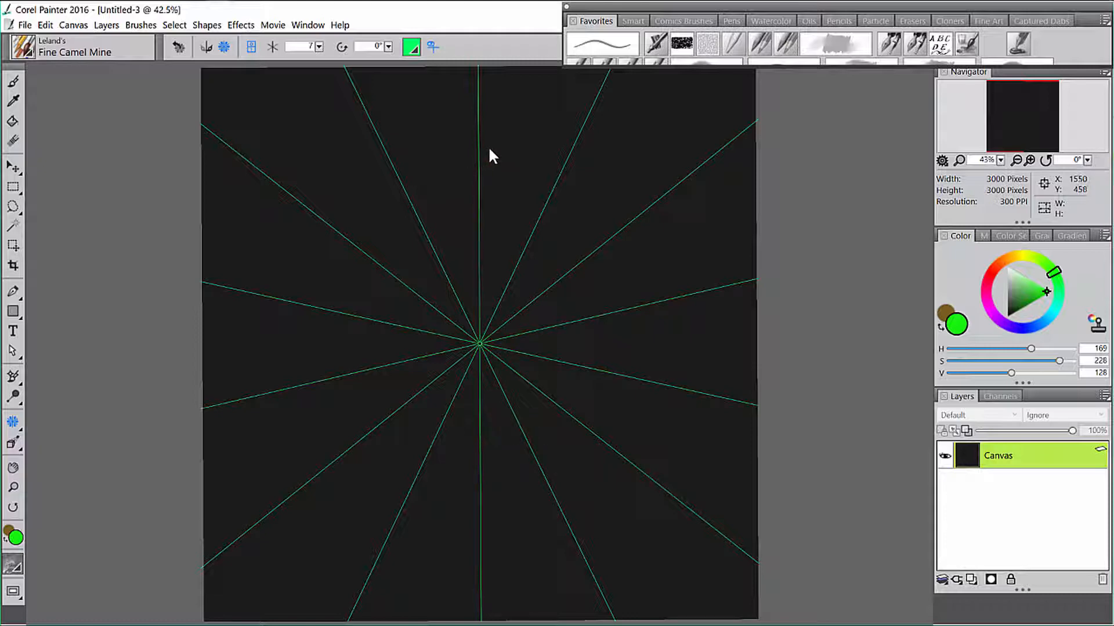
left_click_drag(478, 123, 482, 124)
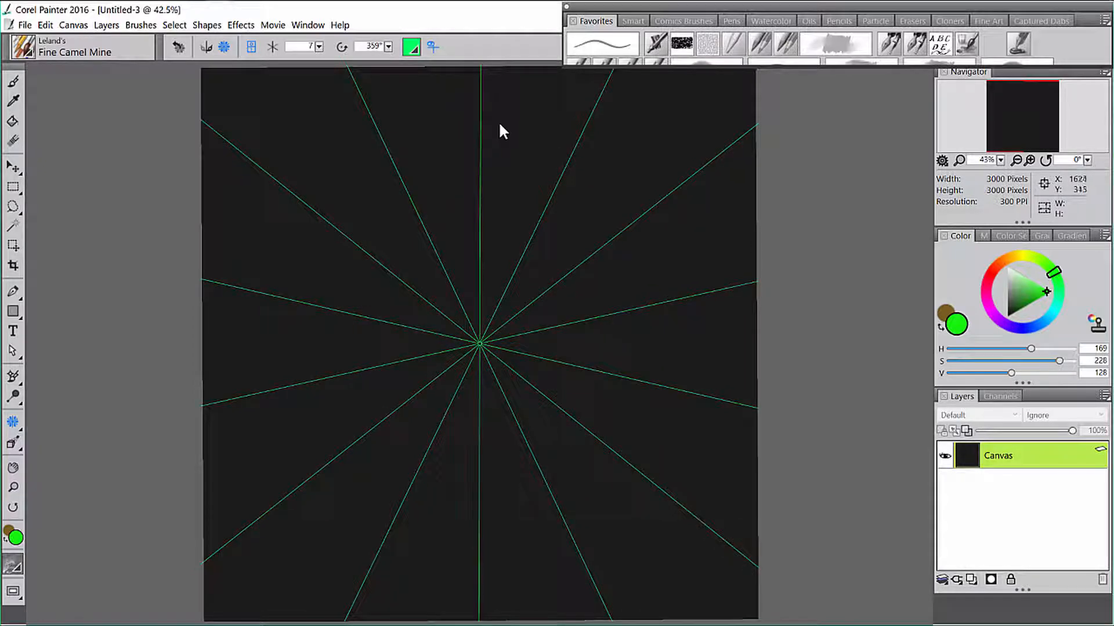
left_click(13, 83)
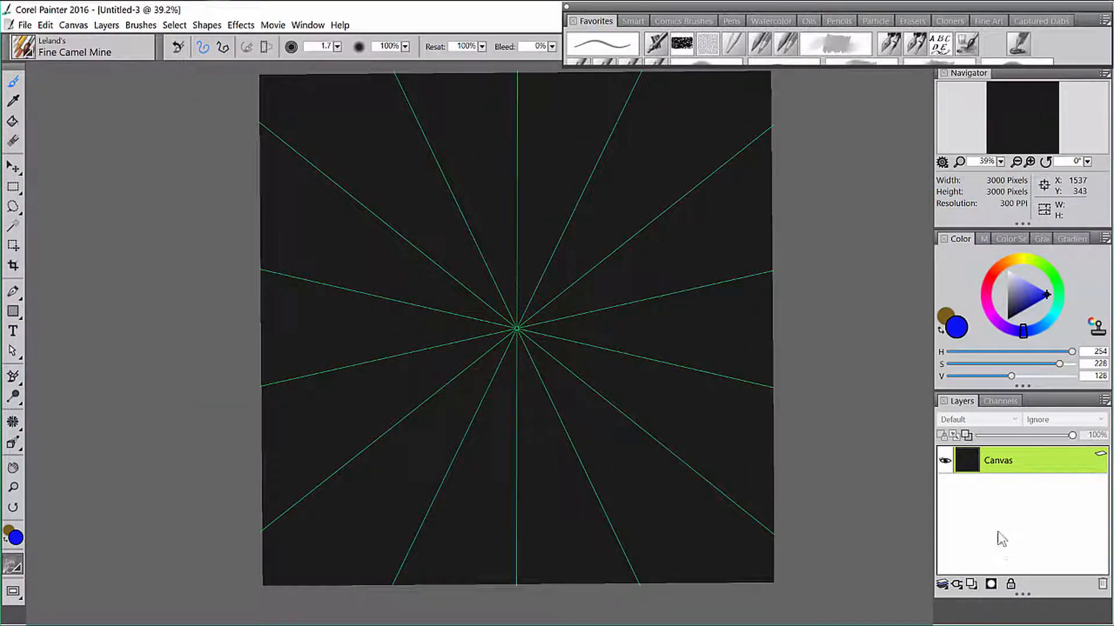
Add three new layers above the Canvas and make Layer 1 the active layer.
left_click(972, 584)
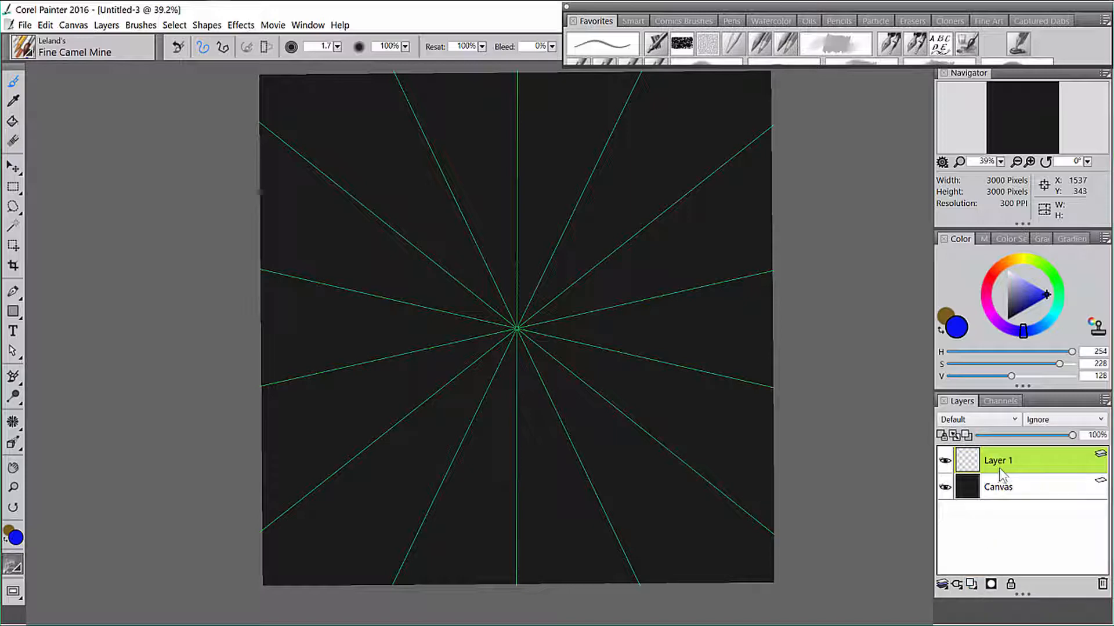
left_click(972, 584)
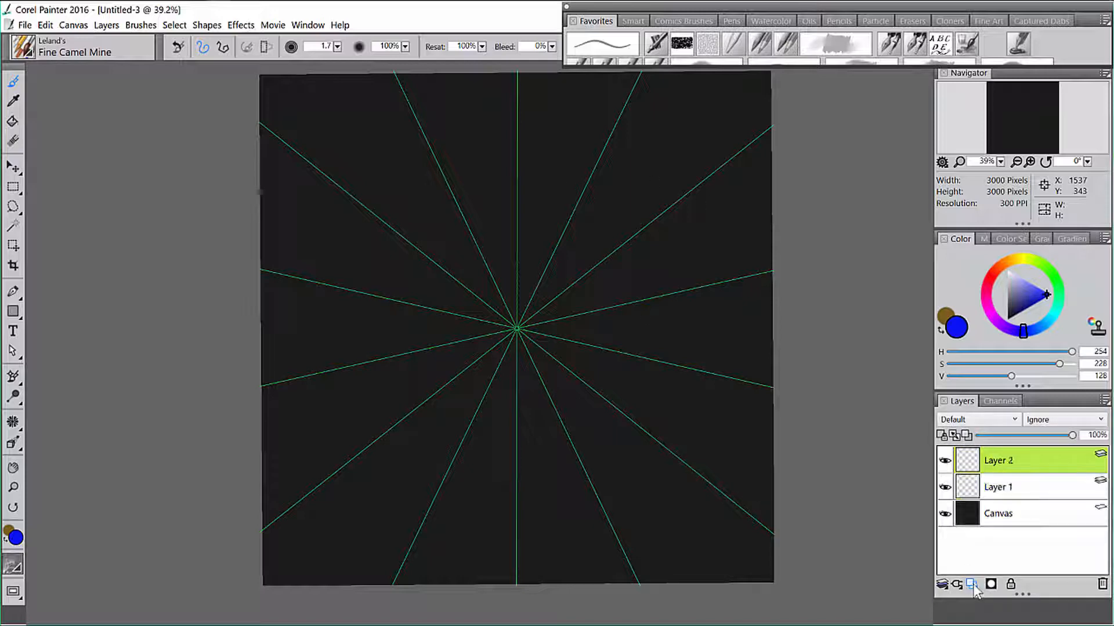
left_click(971, 584)
left_click(1000, 518)
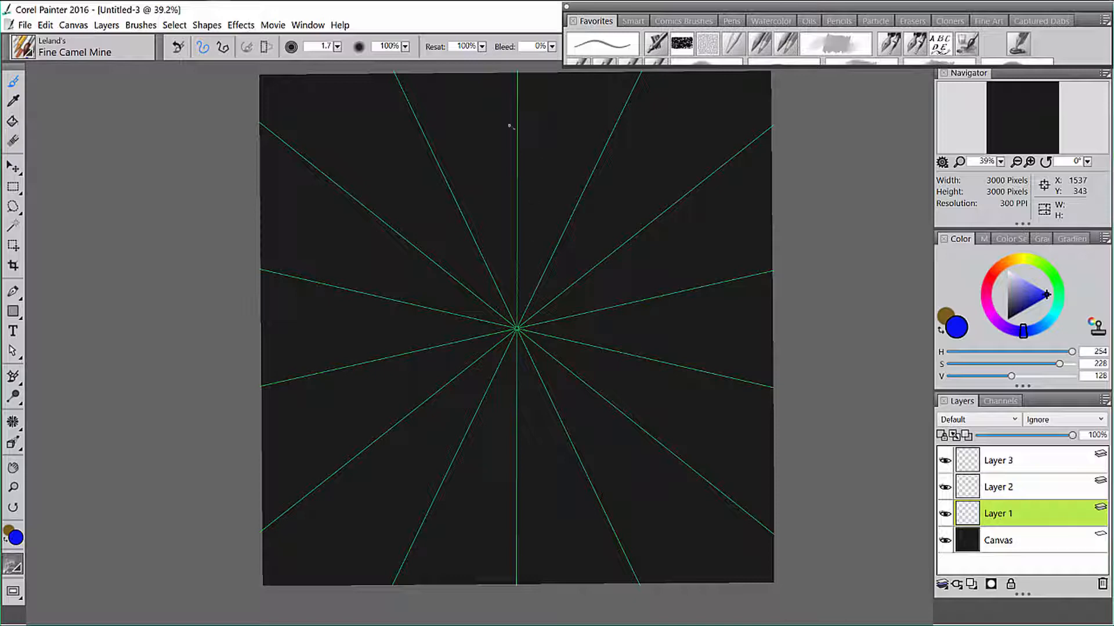
Paint three thin blue outlines around the kaleidoscope center: a smooth inner ring, a scalloped middle ring and a wavy outer ring.
left_click_drag(513, 205, 473, 212)
key("ctrl+z")
left_click_drag(462, 215, 516, 205)
mouse_move(518, 146)
left_mouse_down()
mouse_move(556, 157)
mouse_move(572, 142)
mouse_move(601, 137)
left_mouse_up()
key("ctrl+z")
mouse_move(519, 164)
left_mouse_down()
mouse_move(560, 153)
mouse_move(583, 181)
left_mouse_up()
left_click_drag(610, 130, 518, 114)
Fill the inner ring with nested blue curves spreading from the center to form a seven-petaled flower.
mouse_move(518, 296)
left_mouse_down()
mouse_move(522, 328)
mouse_move(517, 278)
mouse_move(529, 287)
mouse_move(516, 273)
mouse_move(534, 281)
mouse_move(517, 264)
mouse_move(535, 281)
mouse_move(520, 258)
mouse_move(538, 281)
mouse_move(514, 244)
mouse_move(540, 276)
mouse_move(517, 239)
mouse_move(543, 270)
left_mouse_up()
left_click_drag(515, 219, 547, 257)
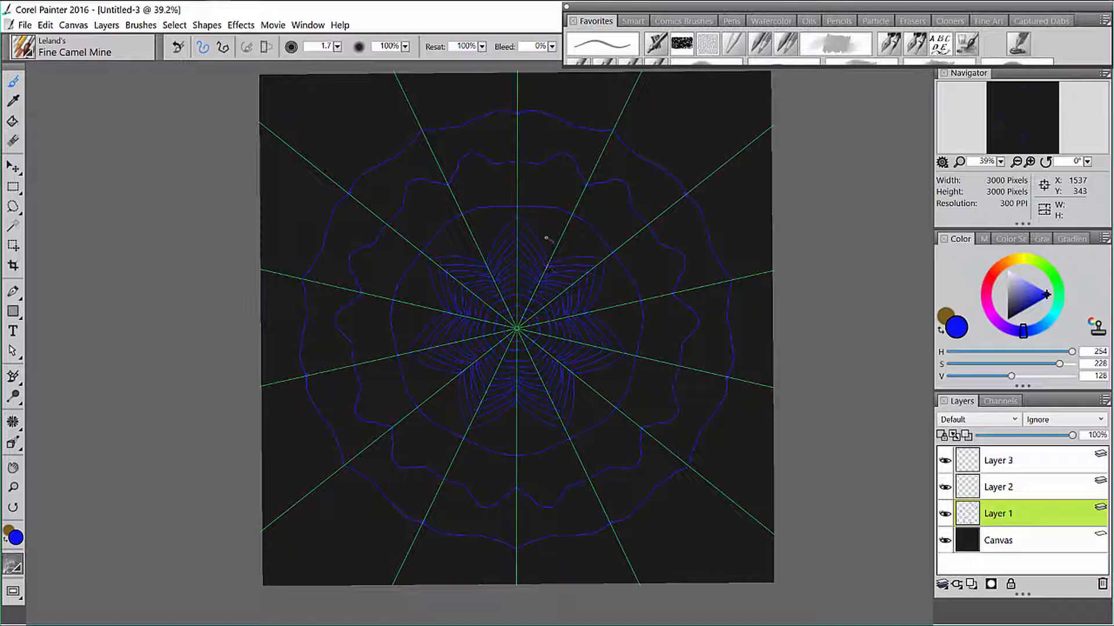
left_click_drag(515, 207, 550, 256)
Paint bright green curved lines between the outer and scalloped rings, stacking them inward like webbing around the symmetry planes.
left_click(1055, 282)
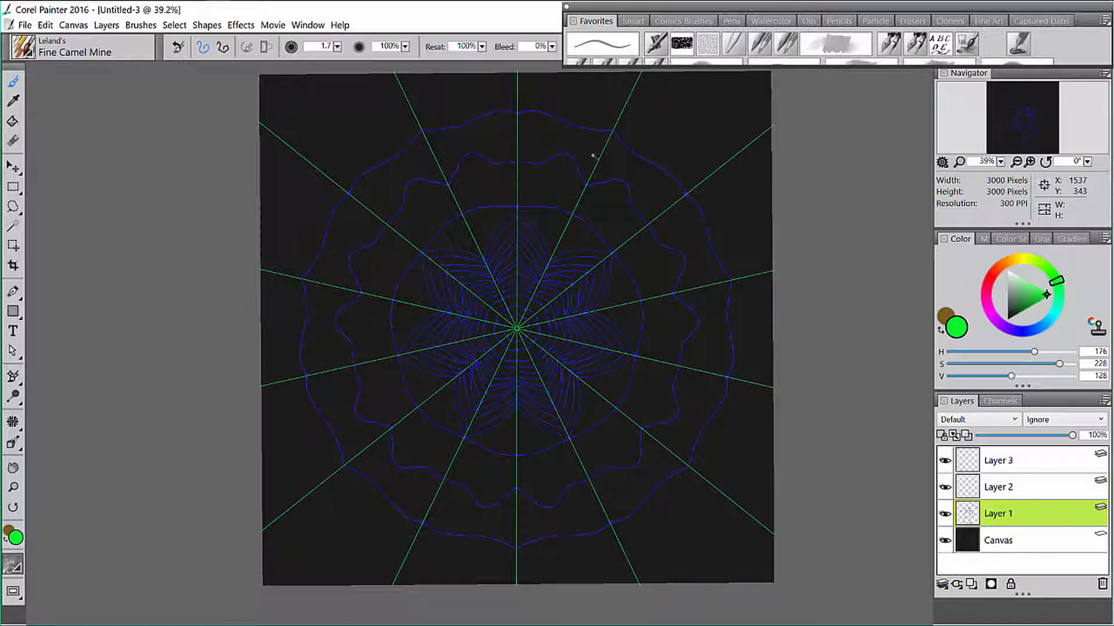
mouse_move(607, 132)
left_mouse_down()
mouse_move(545, 142)
mouse_move(517, 163)
mouse_move(609, 134)
left_mouse_up()
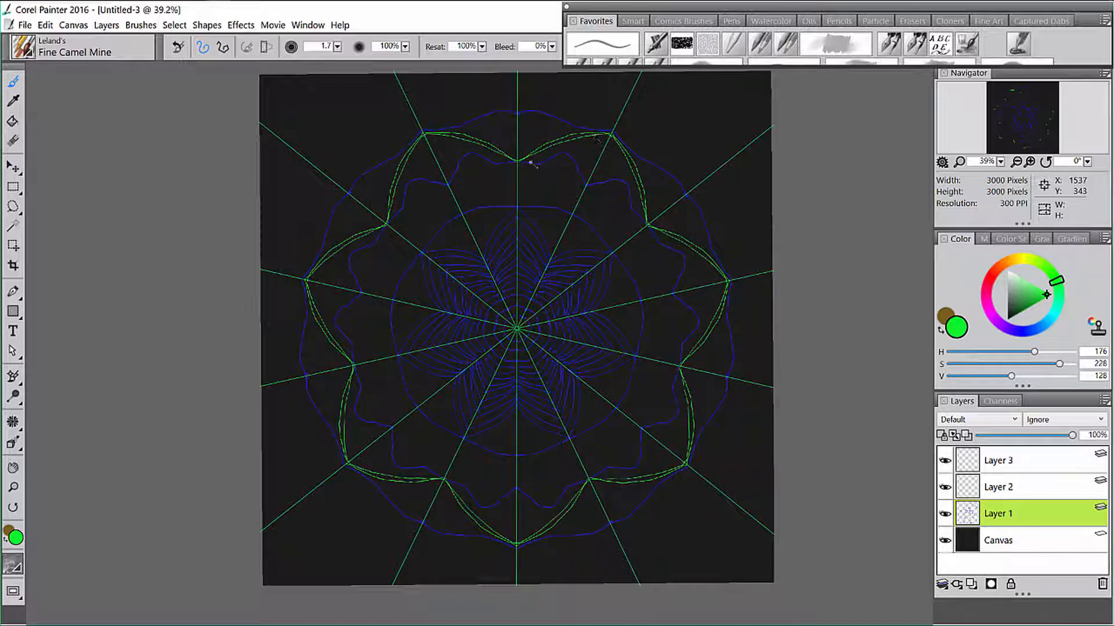
left_click_drag(530, 163, 610, 139)
mouse_move(545, 160)
left_mouse_down()
mouse_move(608, 146)
mouse_move(572, 156)
mouse_move(600, 157)
mouse_move(596, 181)
left_mouse_up()
Increase the brush size to 4.7 for painting finer areas at 100% zoom.
key("bracketright")
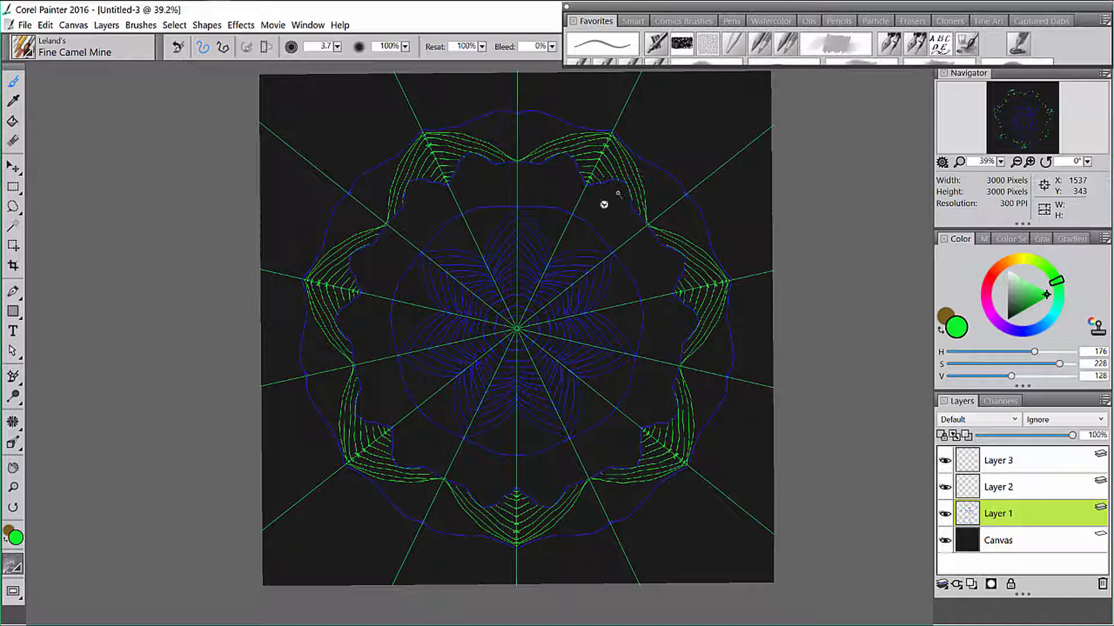
key("bracketright")
key("ctrl+0")
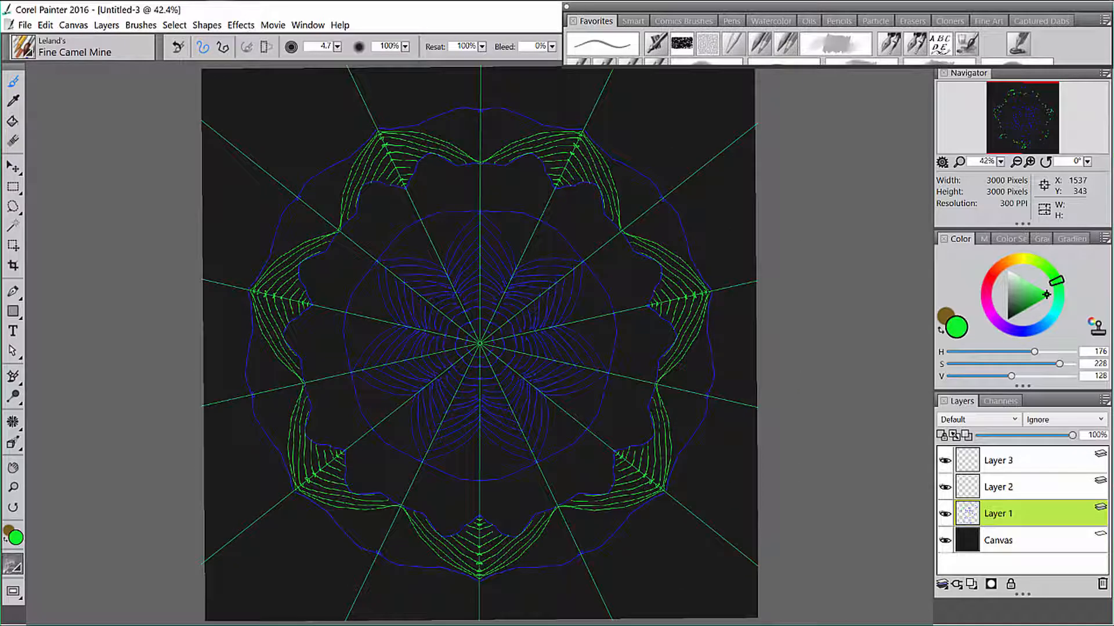
key("ctrl+alt+0")
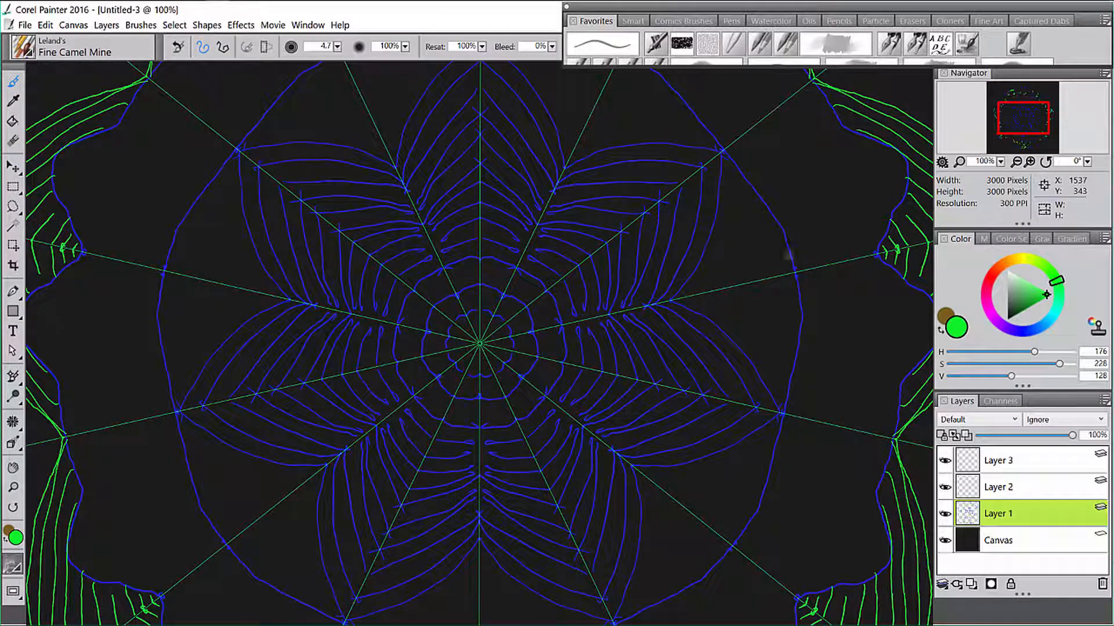
mouse_move(771, 244)
left_mouse_down()
mouse_move(622, 311)
mouse_move(542, 372)
left_mouse_up()
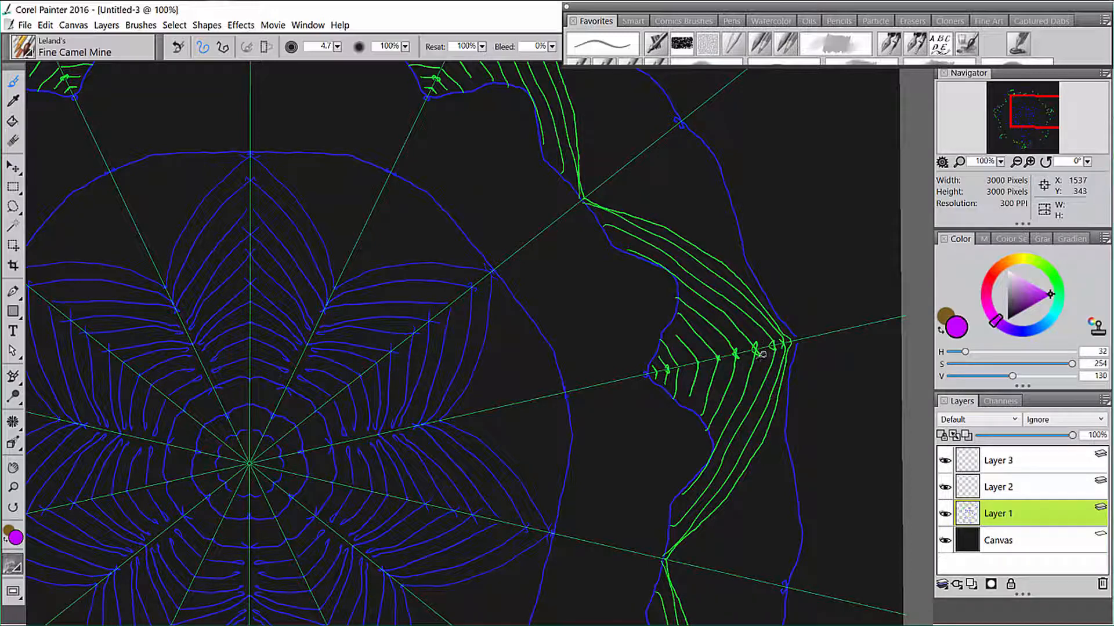
Try the Block Eraser on the blue line overlaps at the symmetry planes and undo the changes.
left_click(580, 61)
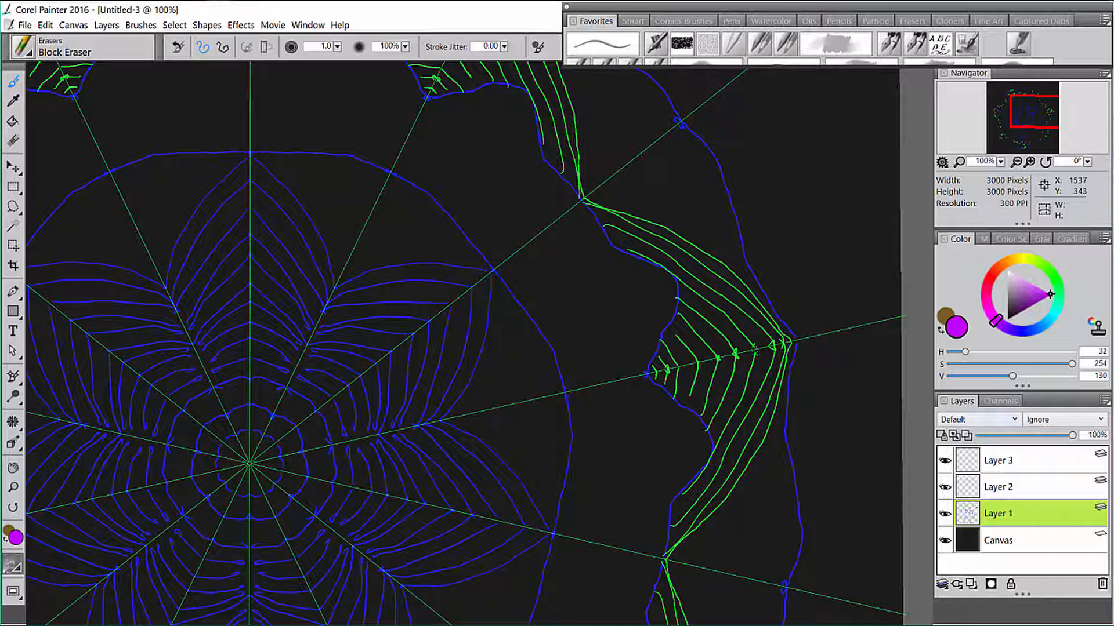
left_click(979, 420)
left_click(673, 139)
key("ctrl+z")
key("ctrl+z")
key("ctrl+z")
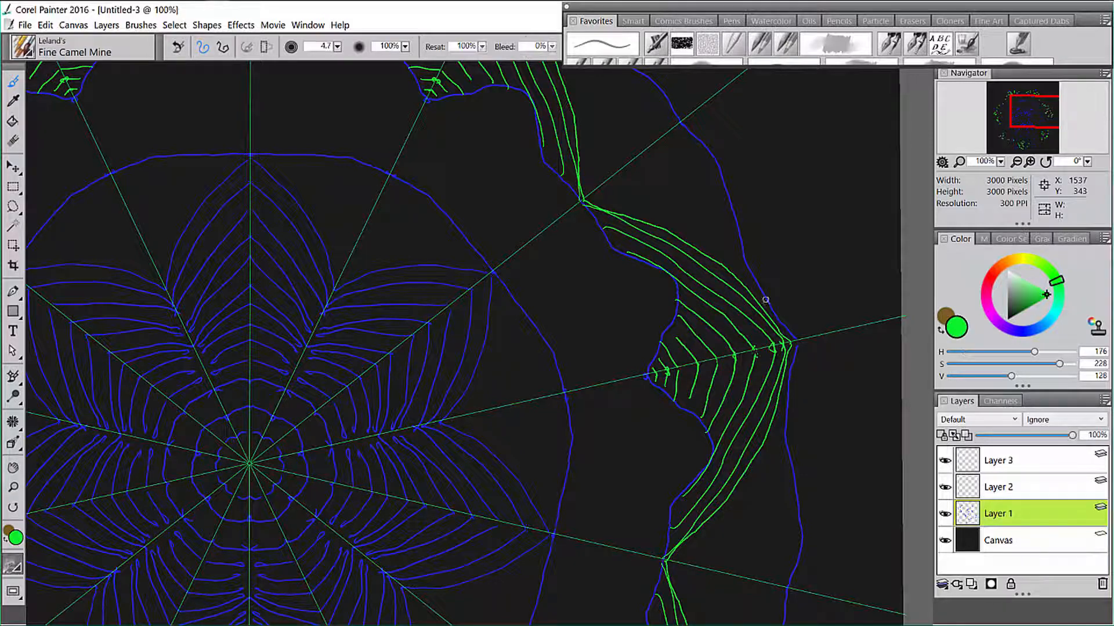
key("ctrl+space")
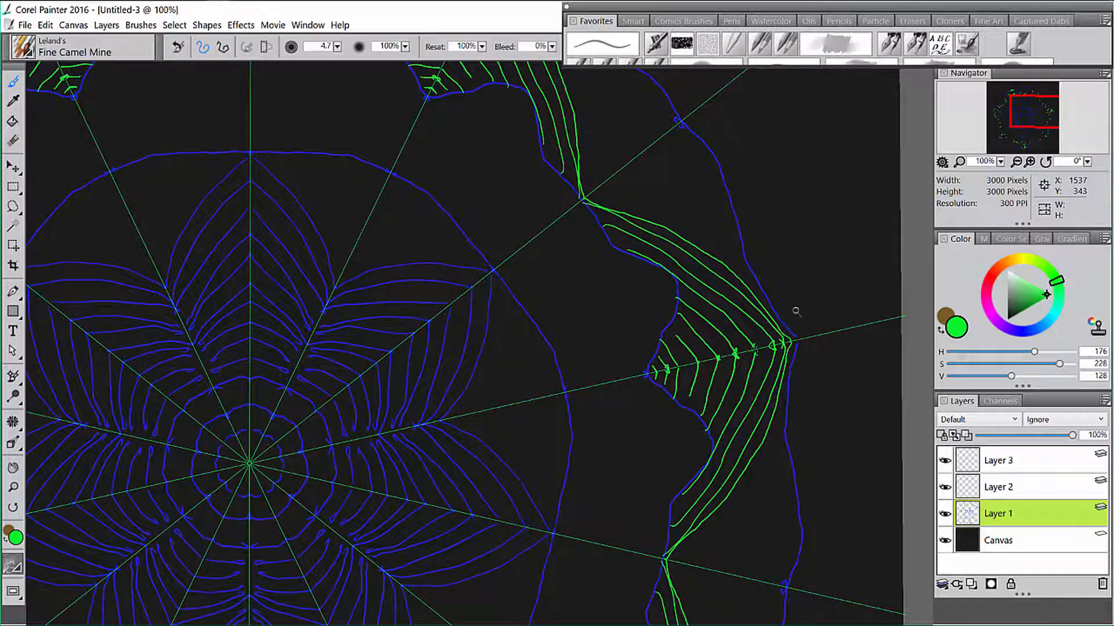
Hatch the gaps between the blue petals and the inner ring with short orange strokes.
left_click(999, 265)
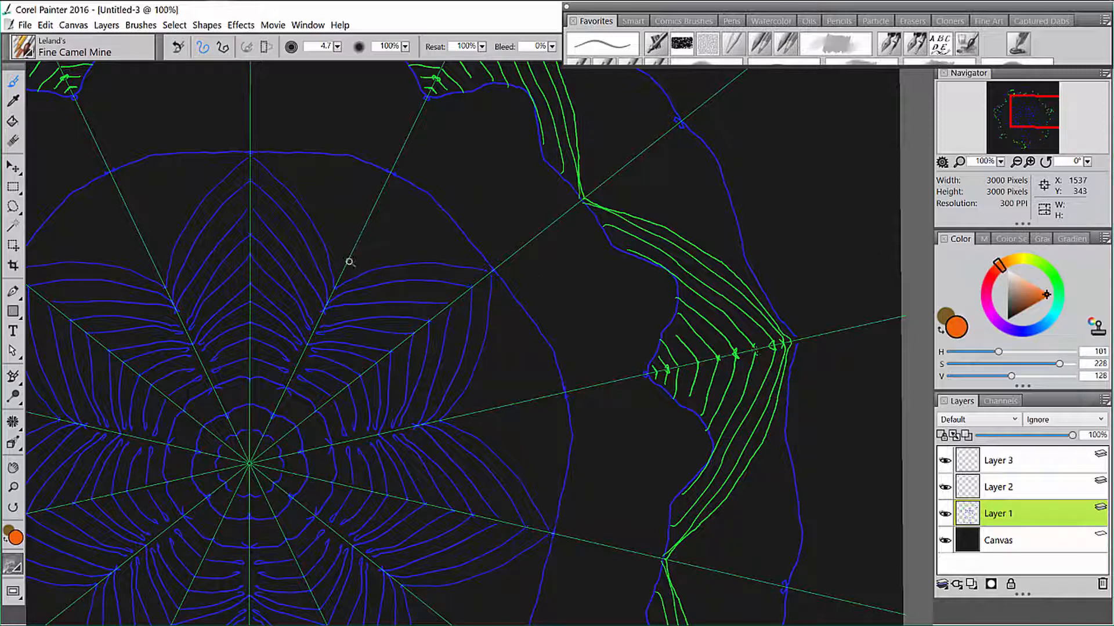
mouse_move(335, 261)
left_mouse_down()
mouse_move(371, 266)
mouse_move(365, 232)
mouse_move(373, 263)
mouse_move(367, 222)
mouse_move(381, 264)
mouse_move(372, 217)
mouse_move(392, 266)
left_mouse_up()
mouse_move(377, 208)
left_mouse_down()
mouse_move(394, 262)
mouse_move(384, 186)
mouse_move(408, 255)
mouse_move(390, 181)
mouse_move(412, 251)
mouse_move(394, 176)
mouse_move(416, 261)
mouse_move(426, 238)
mouse_move(430, 268)
left_mouse_up()
mouse_move(440, 227)
left_mouse_down()
mouse_move(435, 262)
mouse_move(465, 230)
mouse_move(451, 262)
mouse_move(463, 251)
mouse_move(493, 281)
left_mouse_up()
Paint a small yellow house with a pitched roof, door and window below the scalloped blue ring, using brush size 3.7.
left_click(1023, 259)
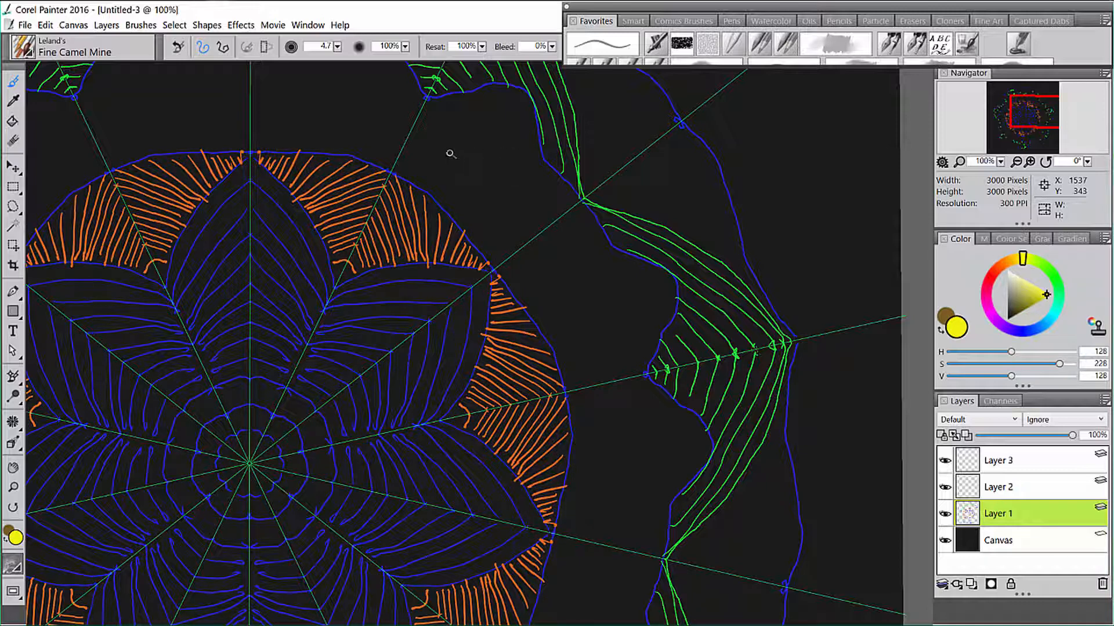
scroll(454, 151, "up", 5)
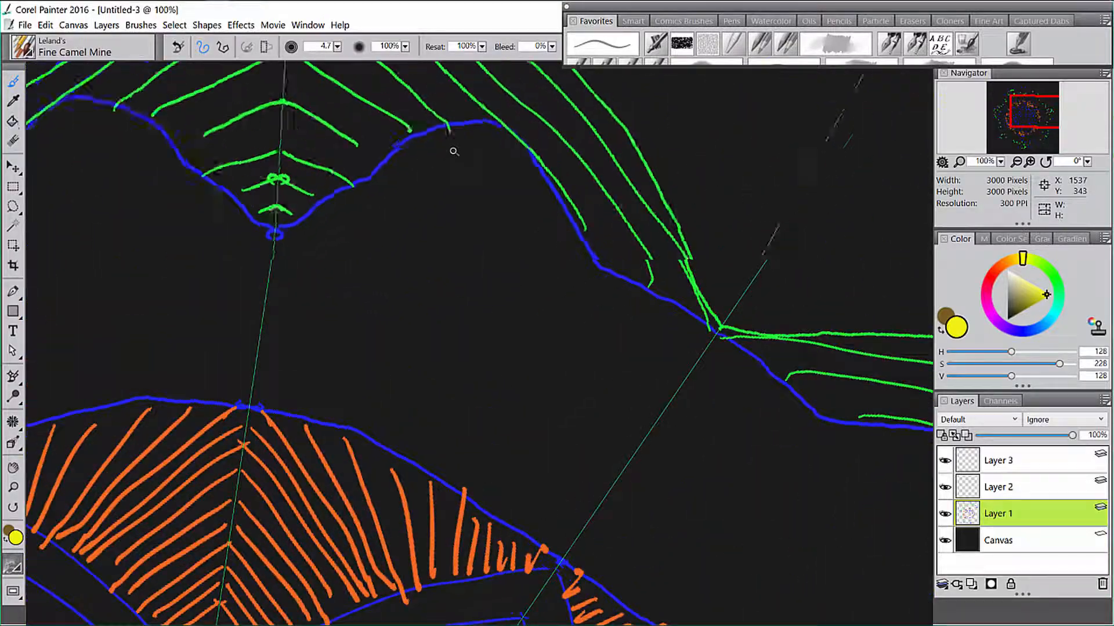
scroll(454, 152, "up", 4)
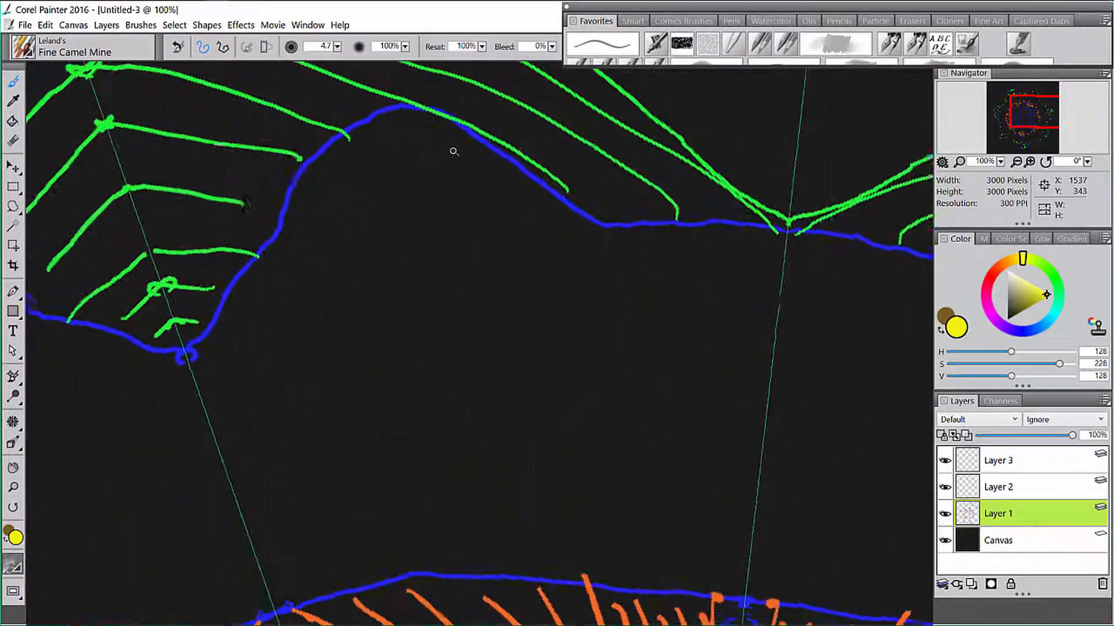
scroll(454, 152, "up", 3)
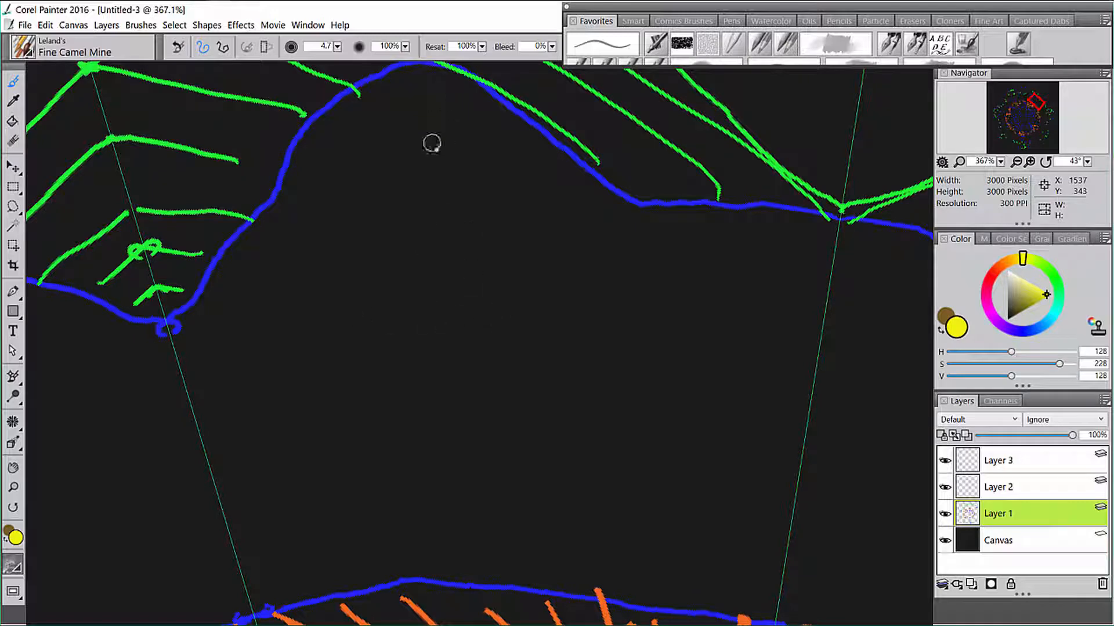
key("bracketleft")
scroll(264, 221, "up", 2)
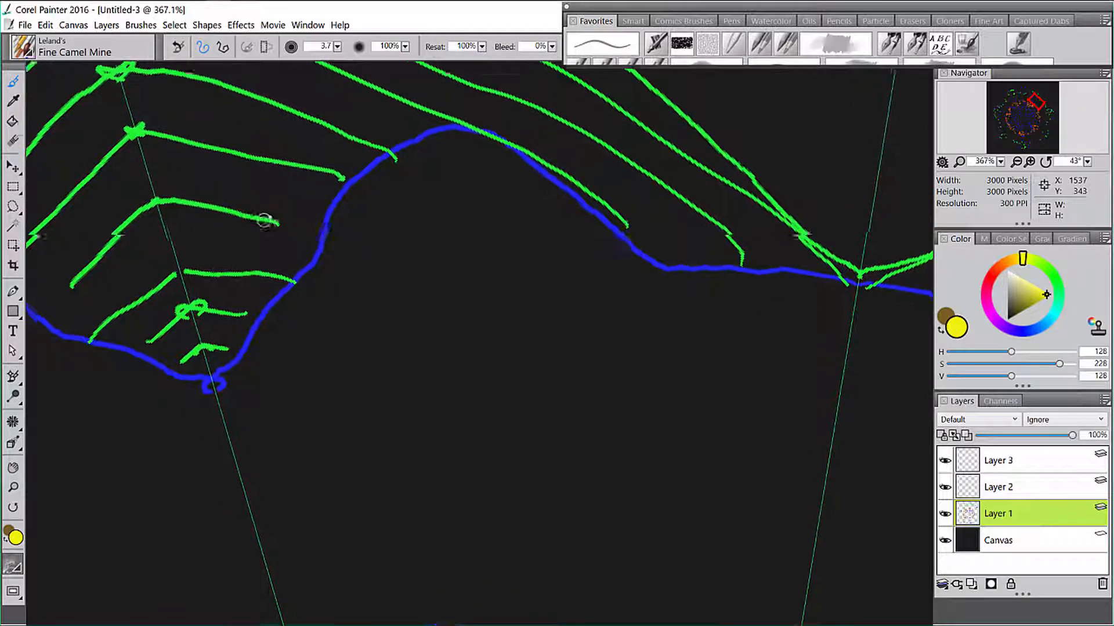
scroll(265, 221, "down", 1)
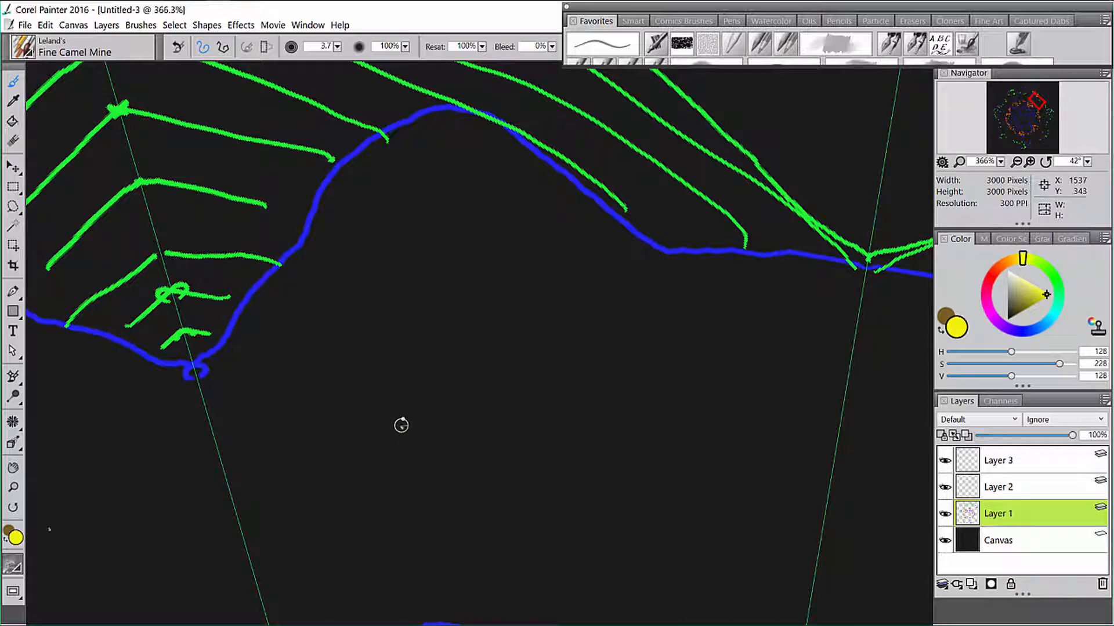
mouse_move(401, 425)
left_mouse_down()
mouse_move(372, 331)
mouse_move(398, 306)
mouse_move(403, 245)
mouse_move(425, 274)
mouse_move(493, 303)
mouse_move(471, 301)
mouse_move(511, 407)
mouse_move(410, 441)
mouse_move(400, 425)
mouse_move(405, 447)
mouse_move(338, 418)
mouse_move(306, 328)
mouse_move(371, 335)
left_mouse_up()
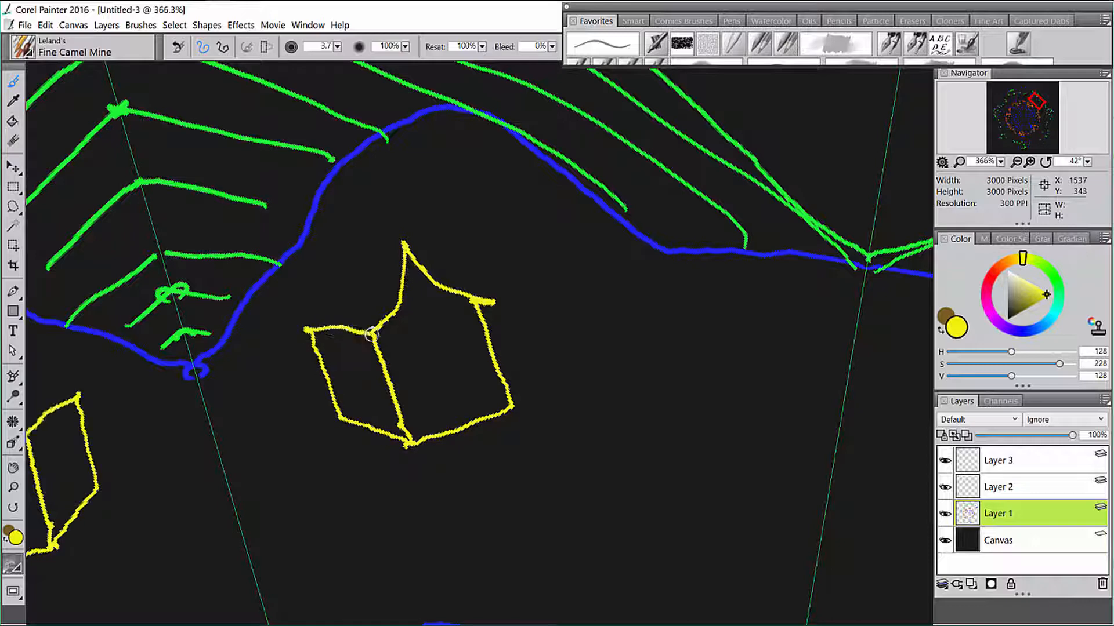
mouse_move(298, 323)
left_mouse_down()
mouse_move(315, 251)
mouse_move(406, 239)
left_mouse_up()
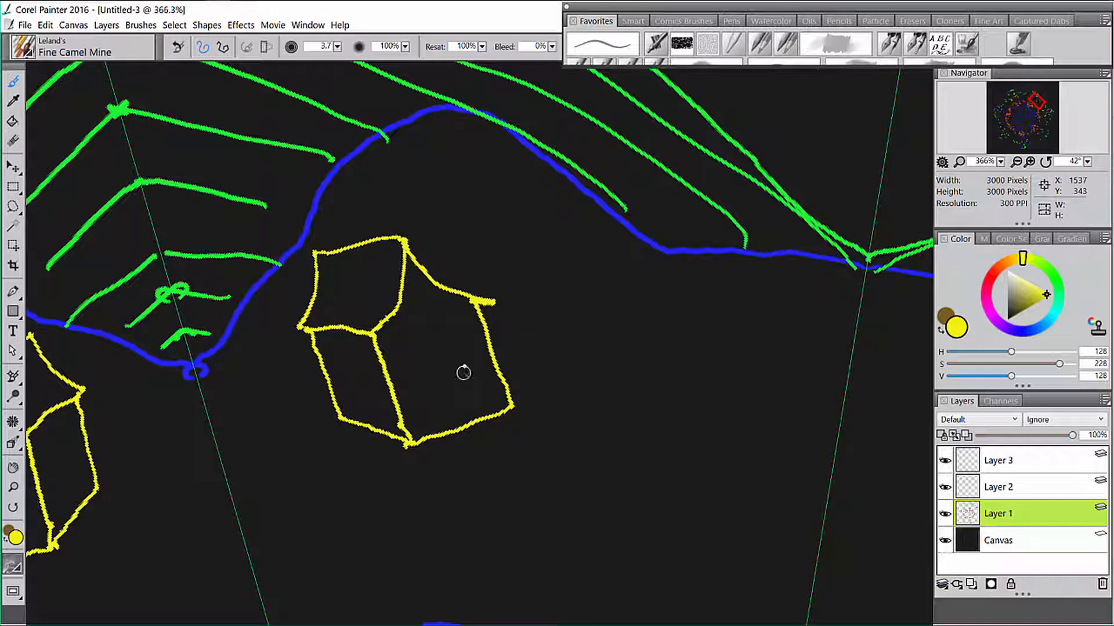
mouse_move(432, 381)
left_mouse_down()
mouse_move(454, 430)
mouse_move(429, 378)
mouse_move(454, 366)
mouse_move(481, 415)
left_mouse_up()
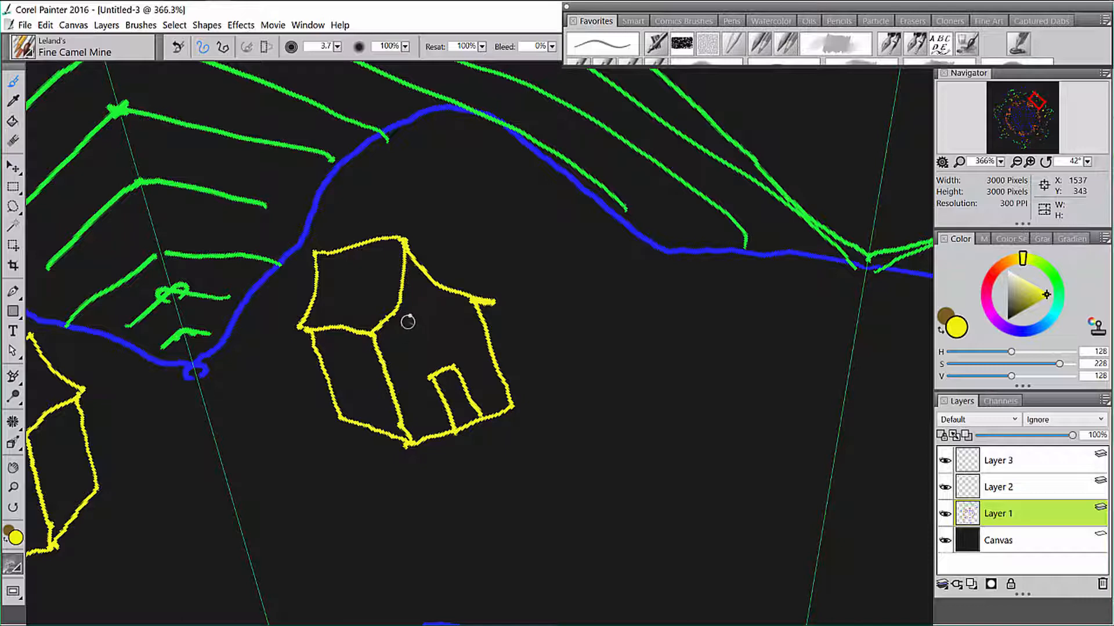
mouse_move(407, 323)
left_mouse_down()
mouse_move(400, 361)
mouse_move(422, 352)
mouse_move(406, 325)
left_mouse_up()
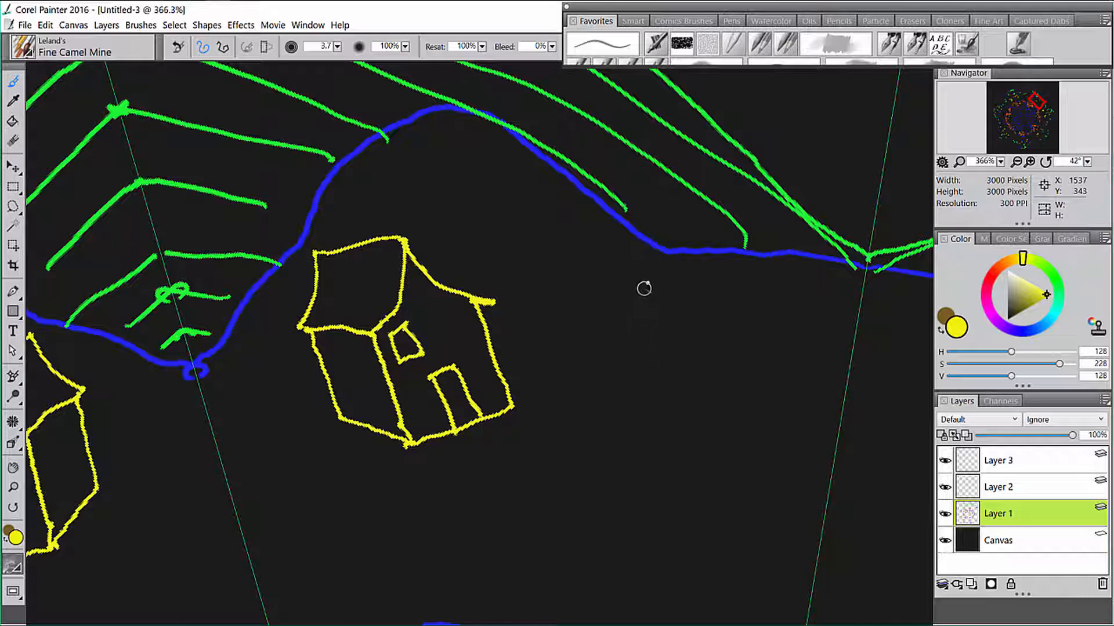
Paint a yellow sun with short rays beside the house.
mouse_move(631, 279)
left_mouse_down()
mouse_move(577, 326)
mouse_move(639, 398)
mouse_move(620, 285)
mouse_move(685, 298)
left_mouse_up()
mouse_move(663, 349)
left_mouse_down()
mouse_move(690, 356)
mouse_move(672, 395)
mouse_move(628, 422)
mouse_move(563, 395)
left_mouse_up()
mouse_move(581, 323)
left_mouse_down()
mouse_move(572, 316)
mouse_move(587, 289)
left_mouse_up()
Paint a tree below the sun with a scalloped bright green crown and a brown trunk reaching toward the inner ring.
left_click(1059, 286)
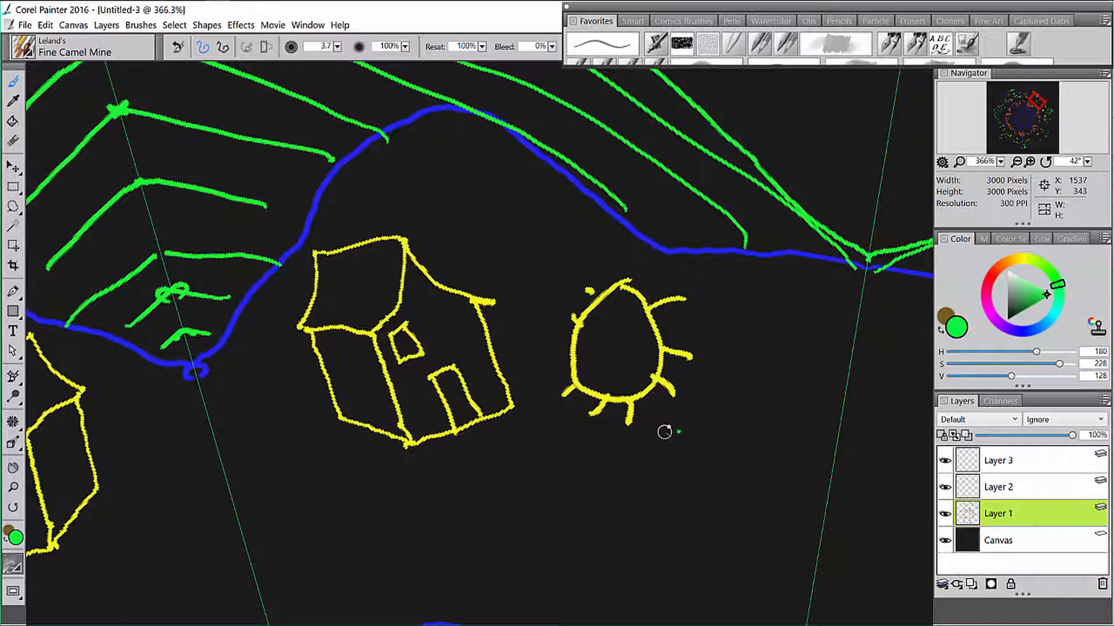
mouse_move(679, 430)
left_mouse_down()
mouse_move(659, 484)
mouse_move(637, 494)
mouse_move(631, 526)
mouse_move(645, 544)
mouse_move(719, 563)
mouse_move(753, 457)
mouse_move(701, 425)
mouse_move(674, 436)
left_mouse_up()
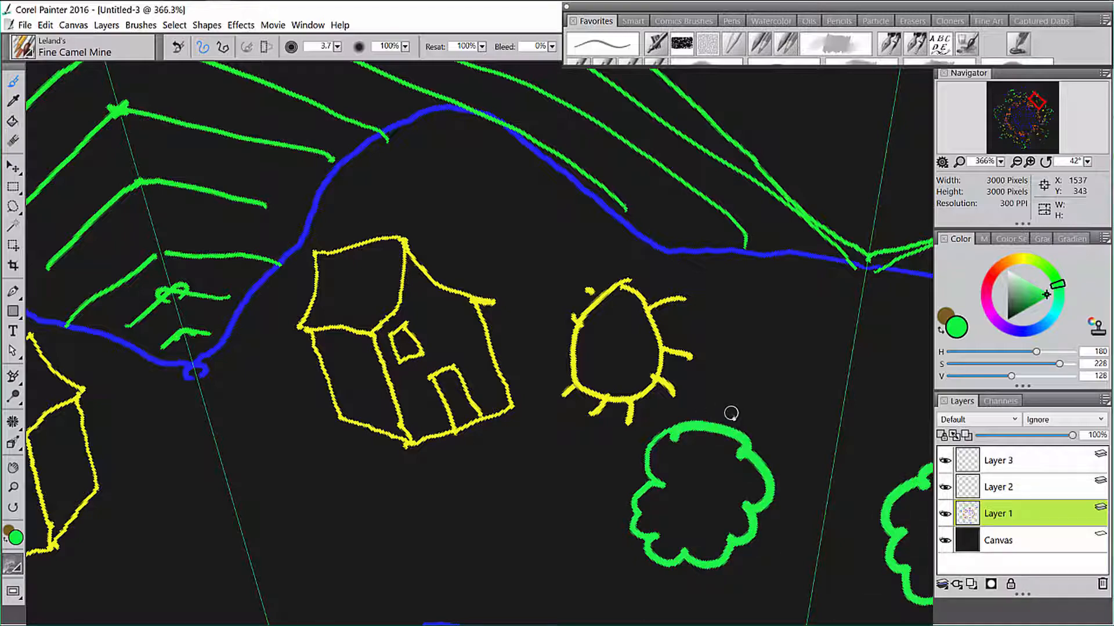
scroll(731, 413, "down", 4)
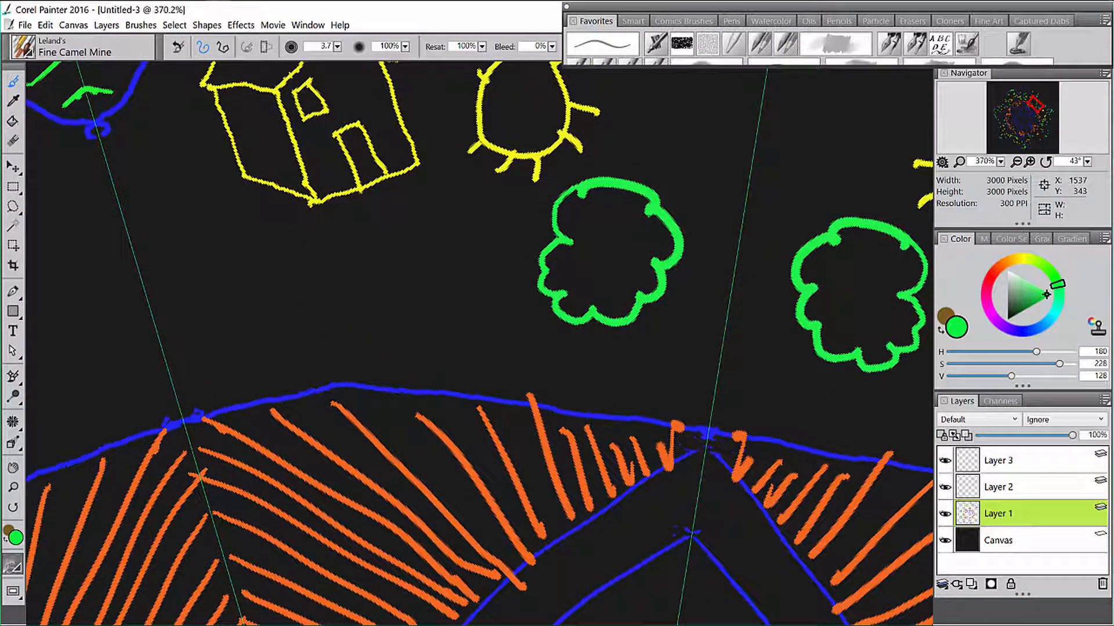
left_click(940, 328)
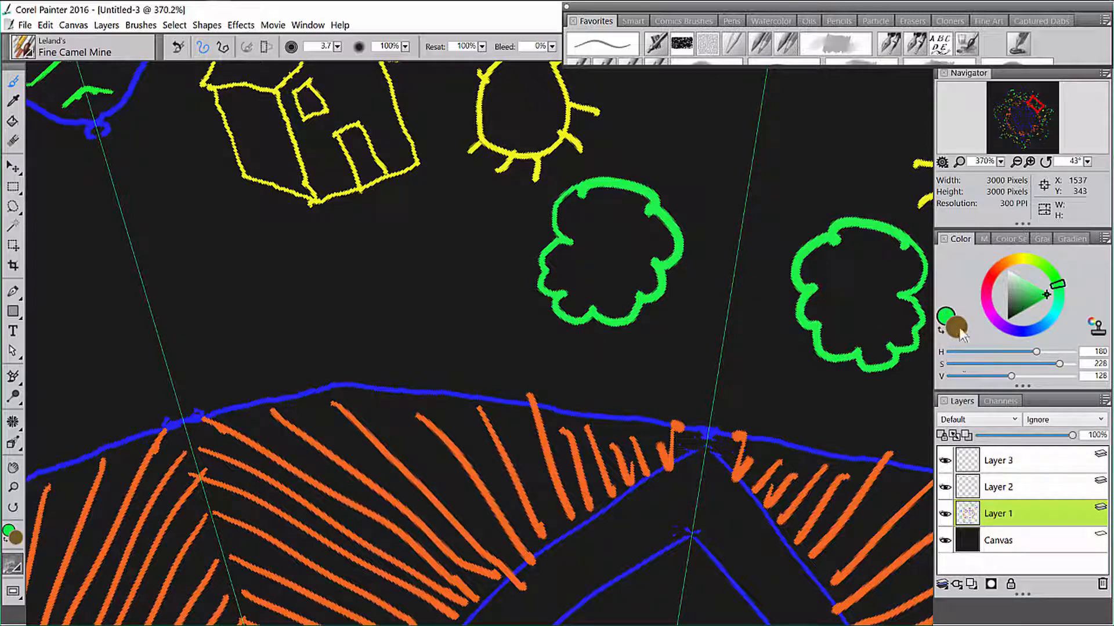
left_click(958, 332)
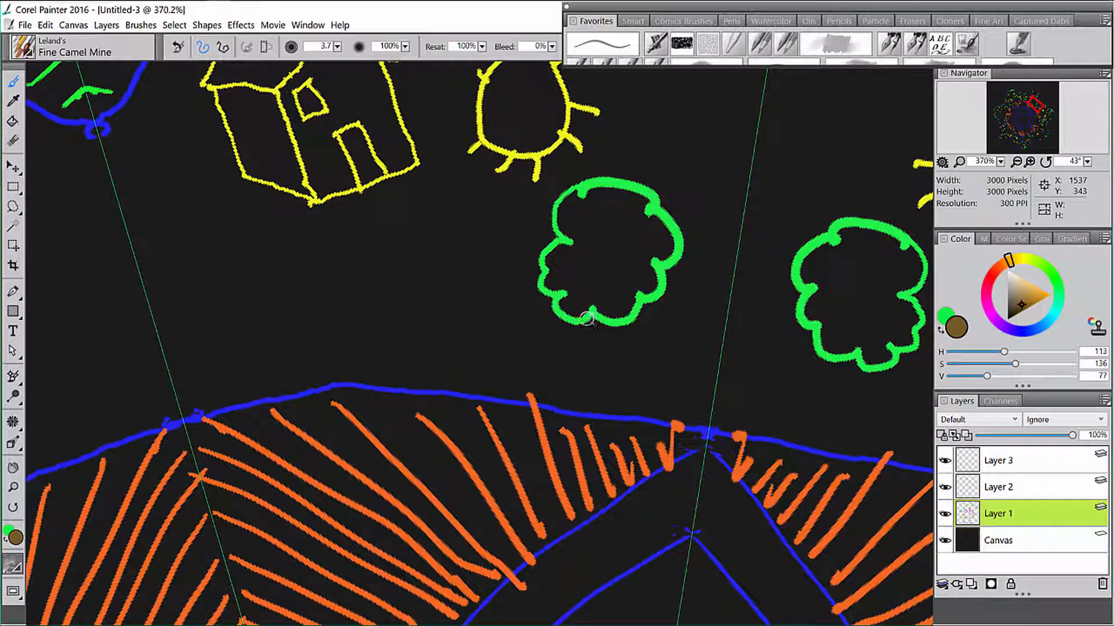
mouse_move(587, 318)
left_mouse_down()
mouse_move(569, 404)
mouse_move(597, 390)
mouse_move(603, 406)
left_mouse_up()
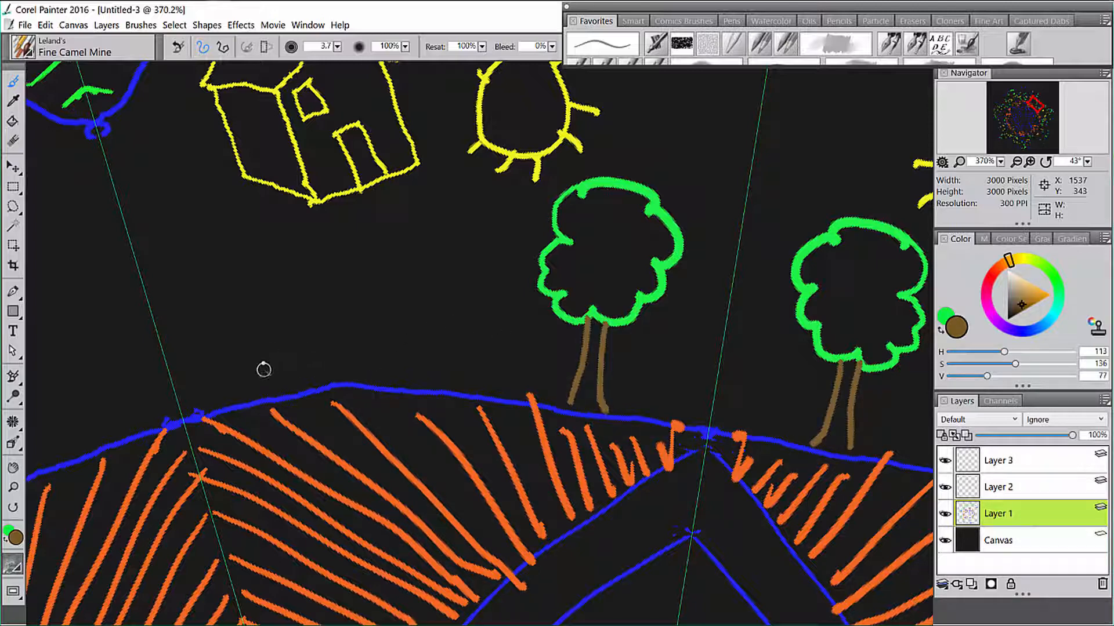
Paint the first edge of a winding brown path from the house door toward the inner blue ring.
mouse_move(268, 366)
left_mouse_down()
mouse_move(380, 325)
mouse_move(404, 264)
mouse_move(365, 194)
mouse_move(385, 175)
mouse_move(391, 193)
left_mouse_up()
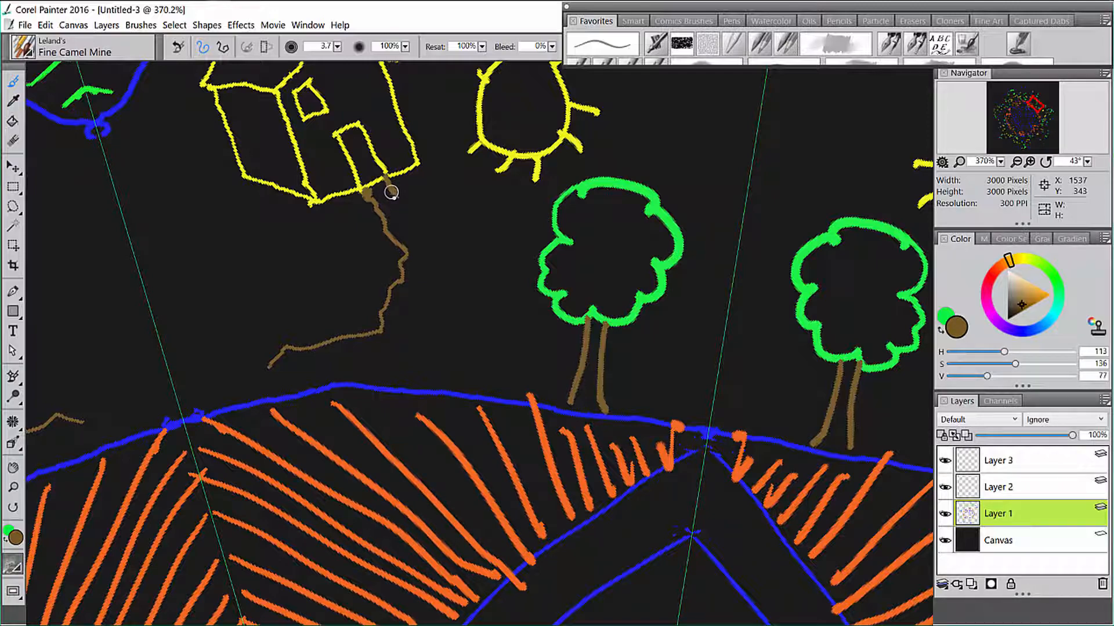
key("ctrl+minus")
key("ctrl+minus")
key("ctrl+minus")
key("ctrl+minus")
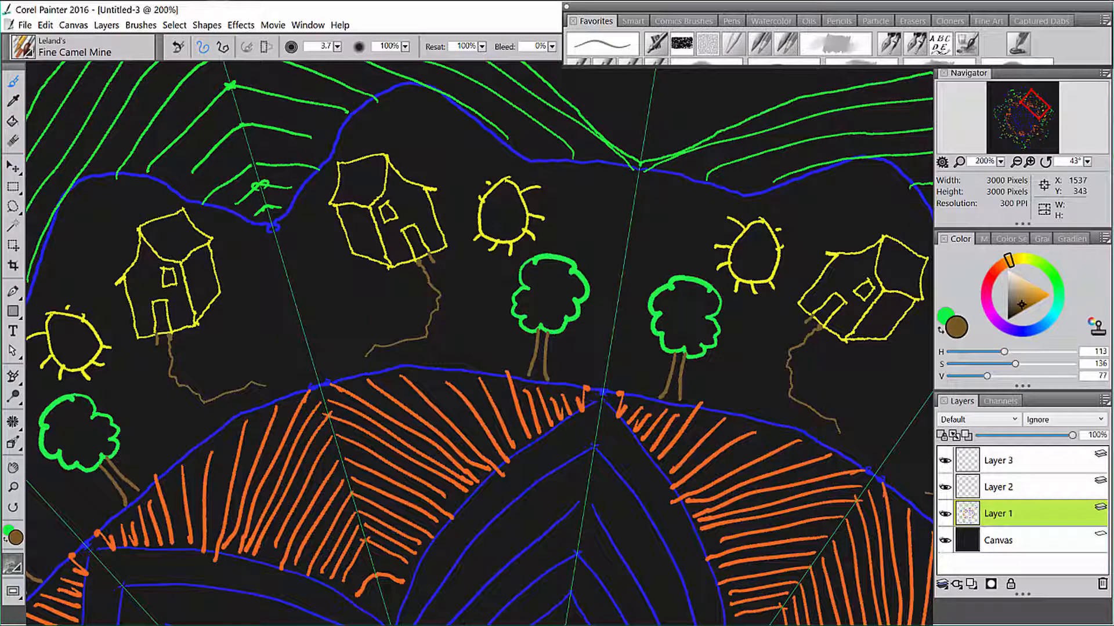
key("ctrl+minus")
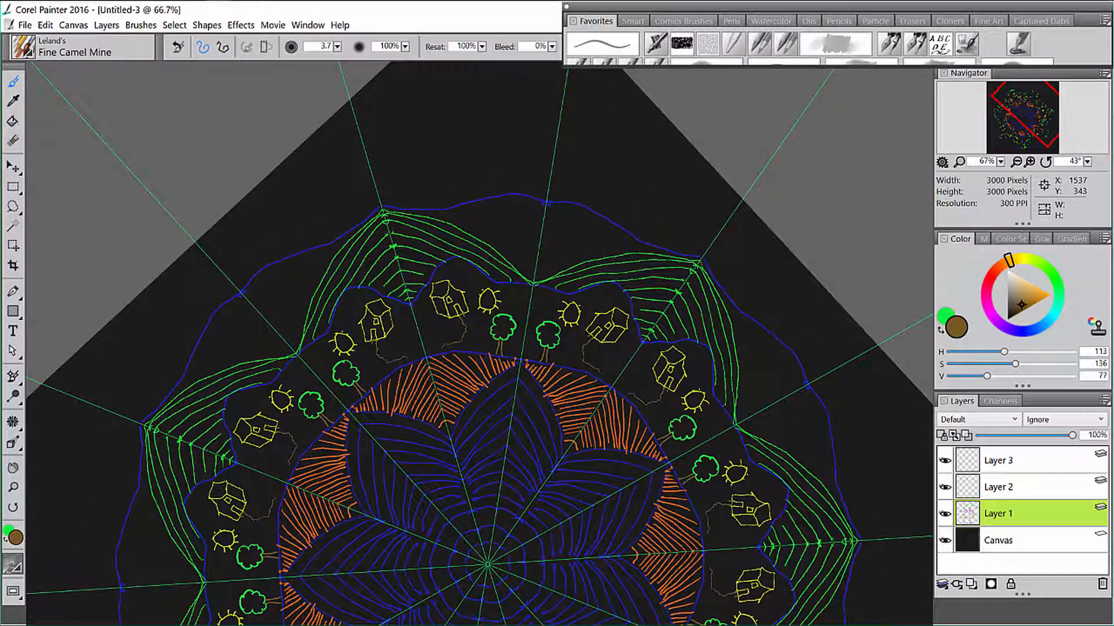
key("ctrl+0")
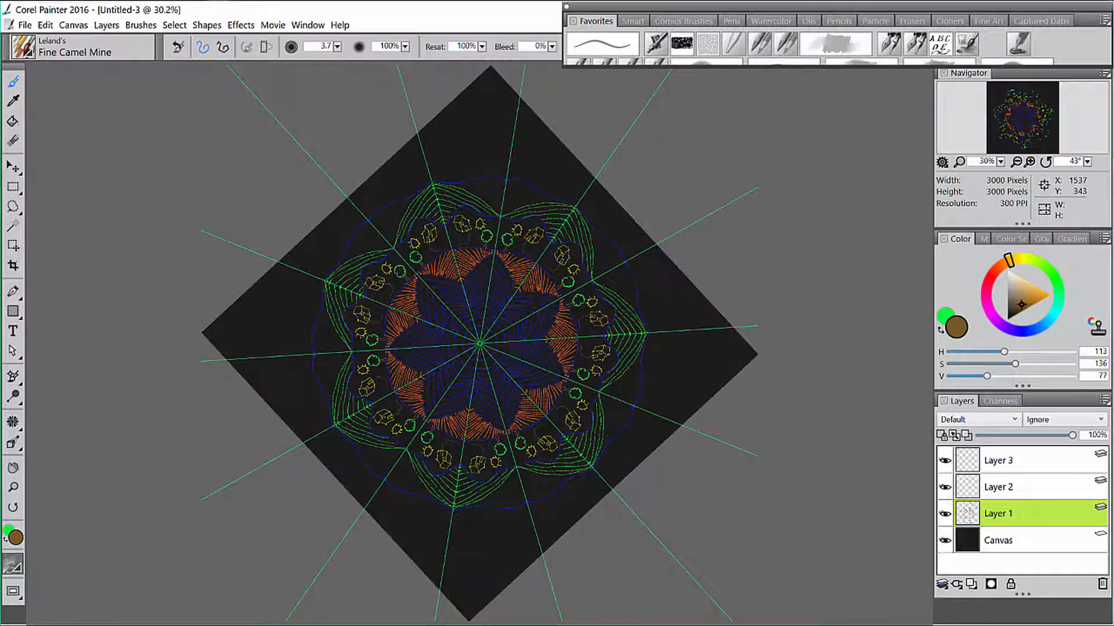
Reset the canvas rotation and paint the second brown edge of the path so it links the mirrored houses.
left_click(1042, 162)
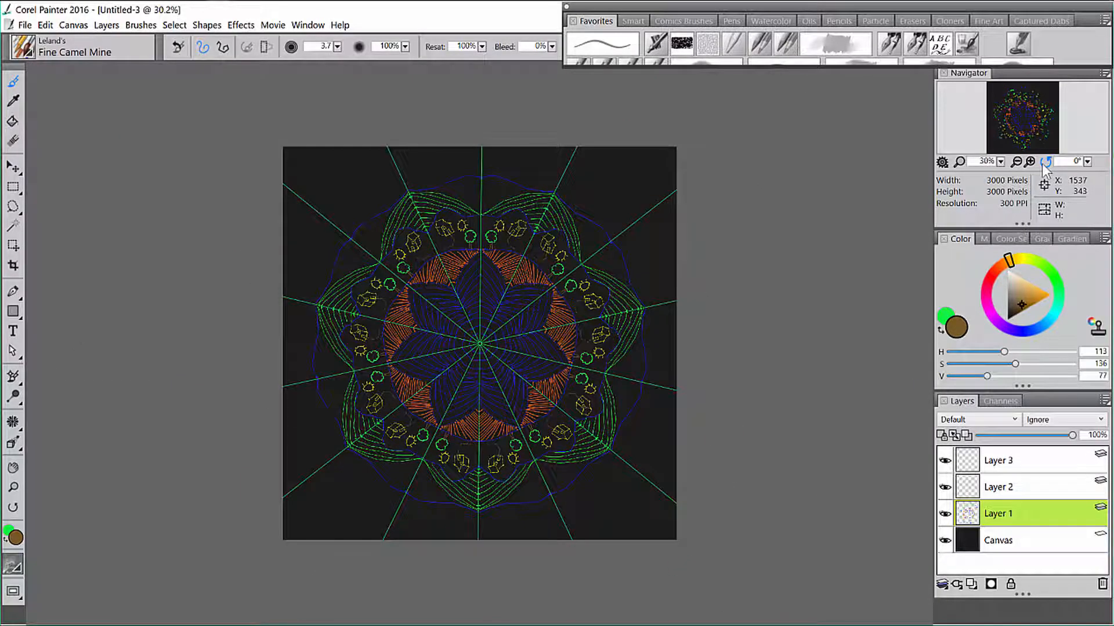
key("ctrl+0")
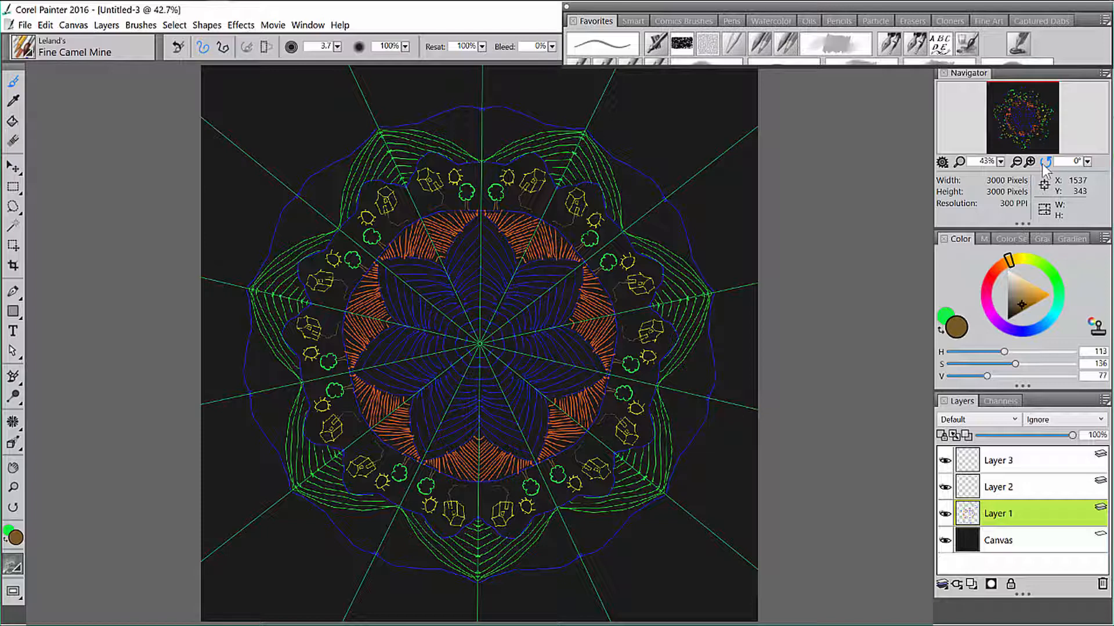
scroll(479, 344, "up", 5)
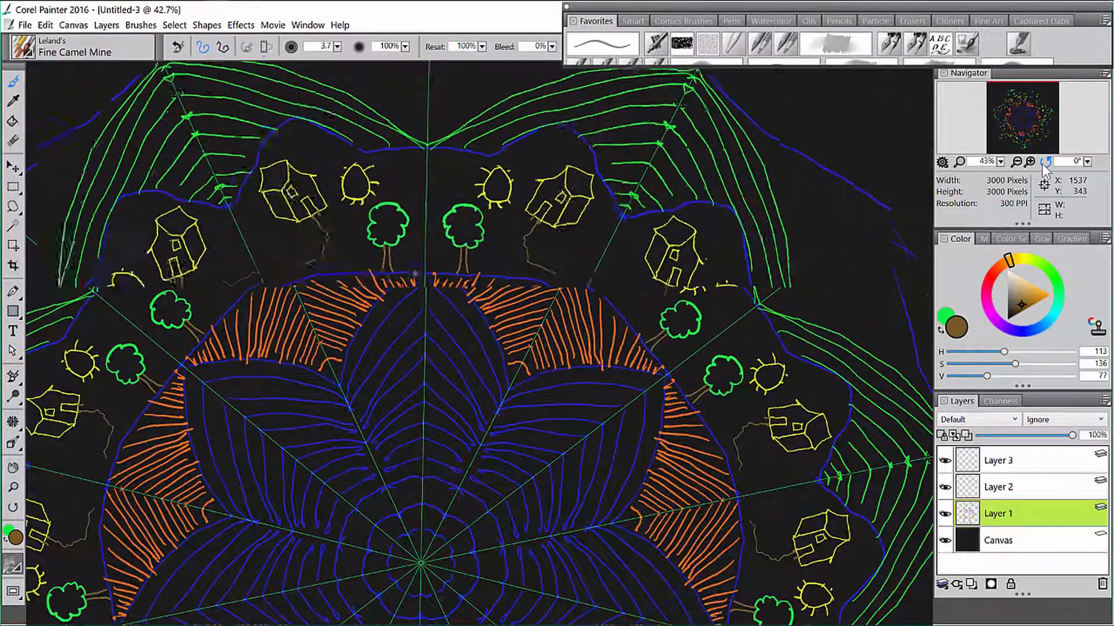
scroll(480, 344, "up", 3)
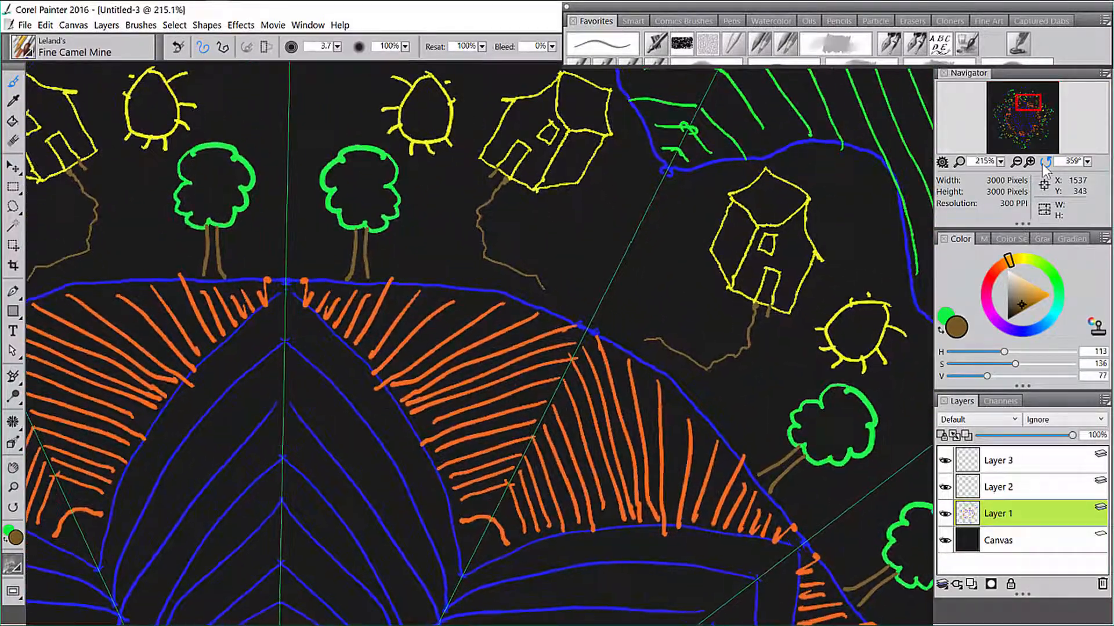
mouse_move(489, 174)
left_mouse_down()
mouse_move(449, 235)
mouse_move(476, 269)
mouse_move(597, 324)
left_mouse_up()
left_click_drag(545, 283, 603, 313)
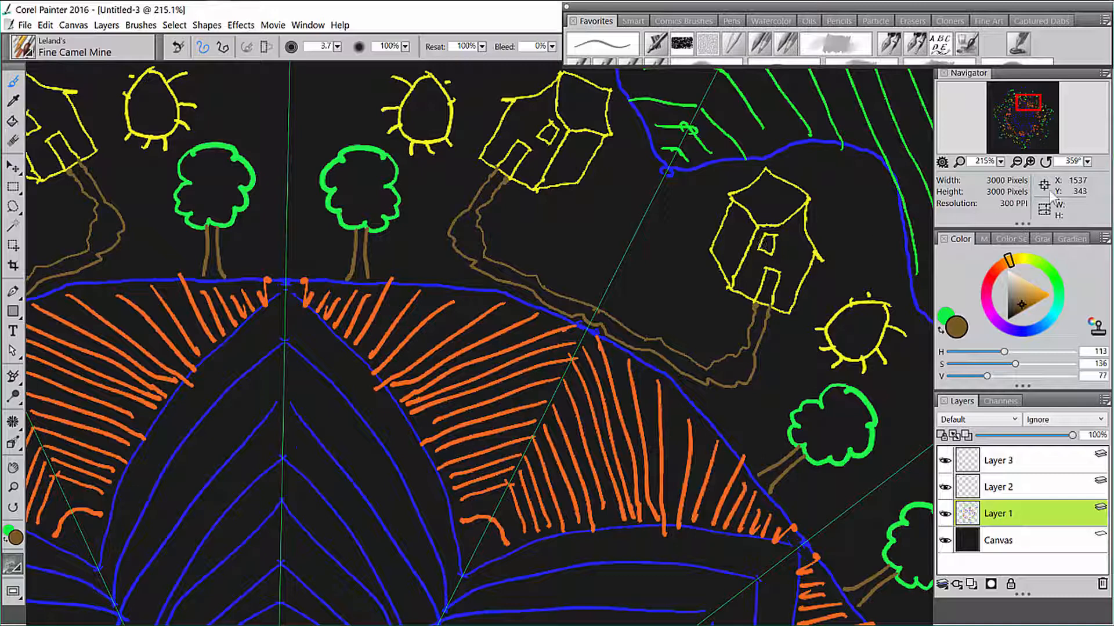
Paint zigzag golden-orange rays along the tree-facing side of the sun.
left_click(1018, 260)
left_click_drag(1031, 312, 1049, 296)
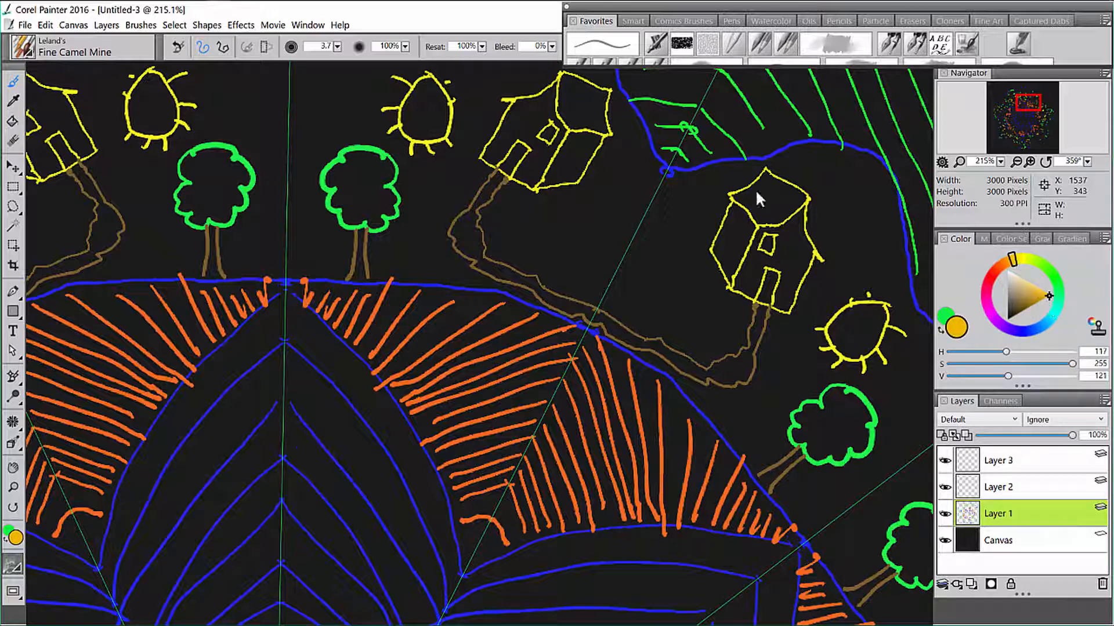
mouse_move(418, 75)
left_mouse_down()
mouse_move(399, 85)
mouse_move(388, 99)
mouse_move(389, 127)
mouse_move(403, 152)
left_mouse_up()
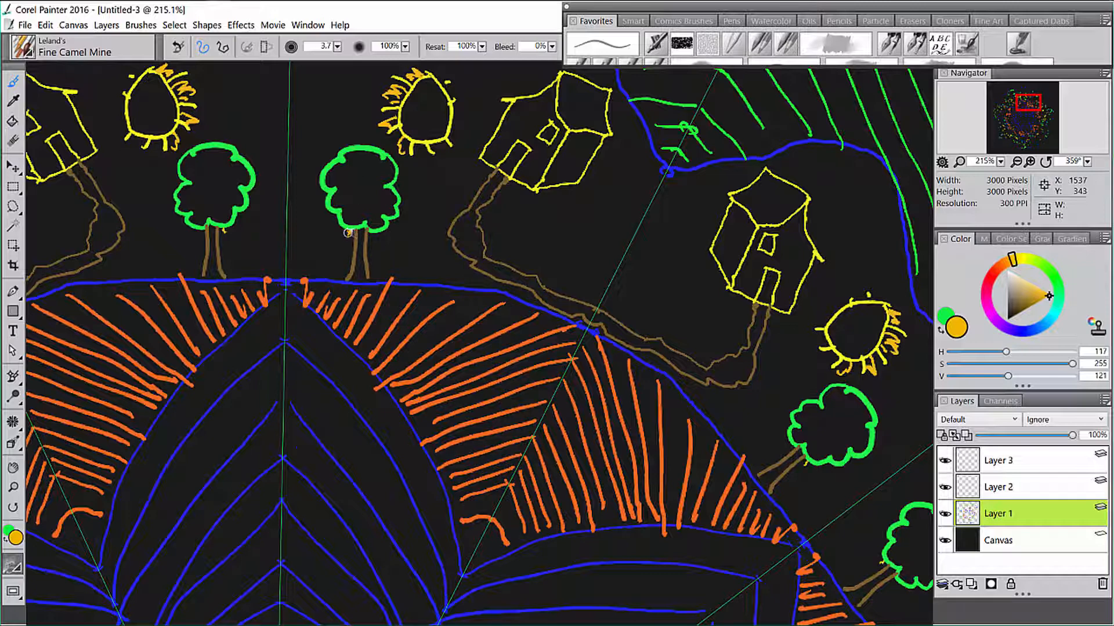
Paint several golden-orange vertical strokes beside the tree's brown trunk, from the crown down to the inner ring.
left_click_drag(348, 233, 335, 280)
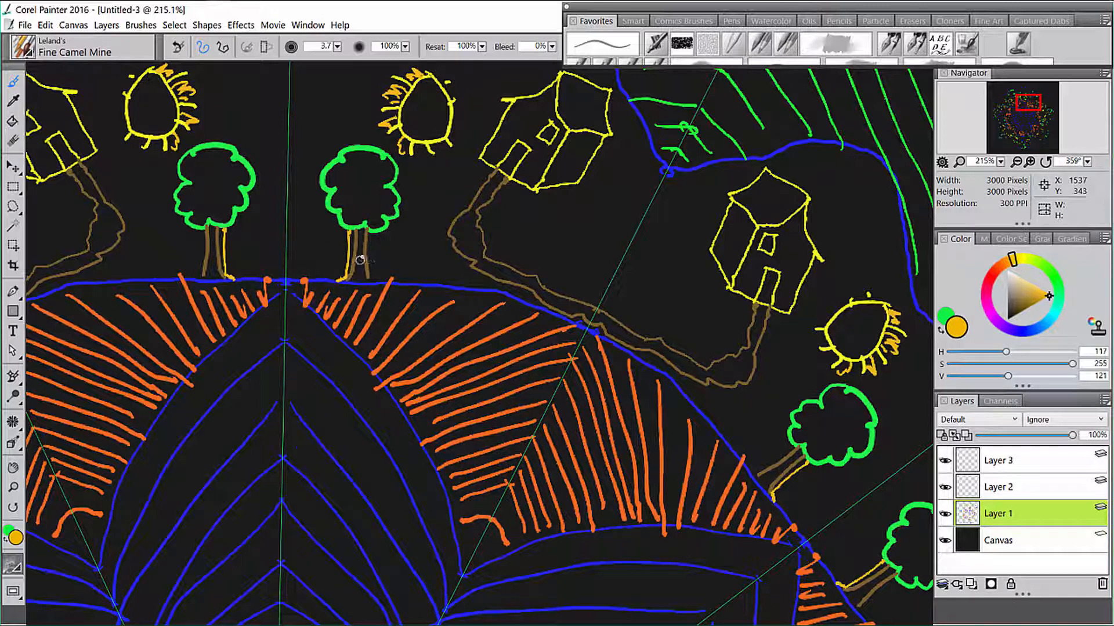
left_click_drag(343, 229, 336, 283)
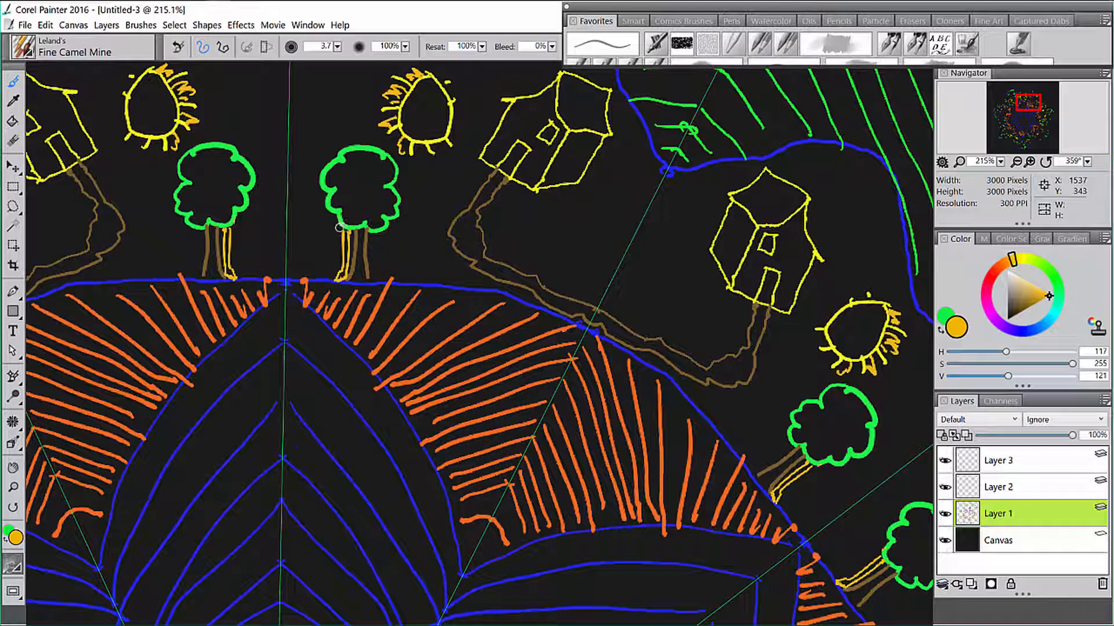
left_click_drag(337, 224, 323, 282)
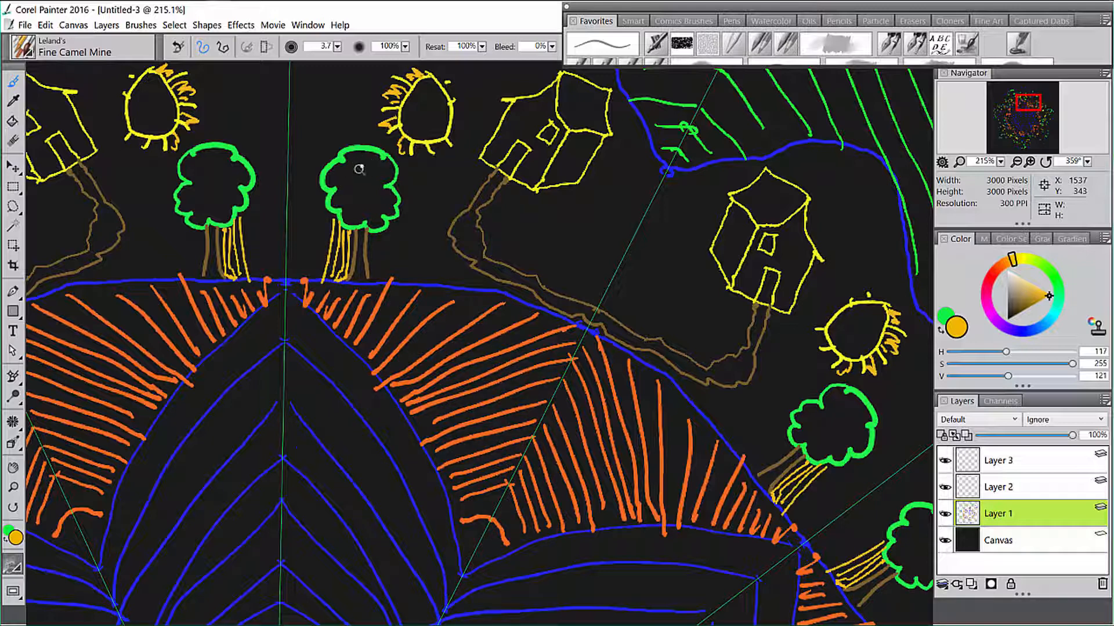
Move Layer 1 to the top of the layer stack and make Layer 2 the active layer.
left_click_drag(995, 518, 997, 455)
left_click(1004, 519)
mouse_move(380, 133)
left_mouse_down()
mouse_move(305, 205)
mouse_move(476, 81)
left_mouse_up()
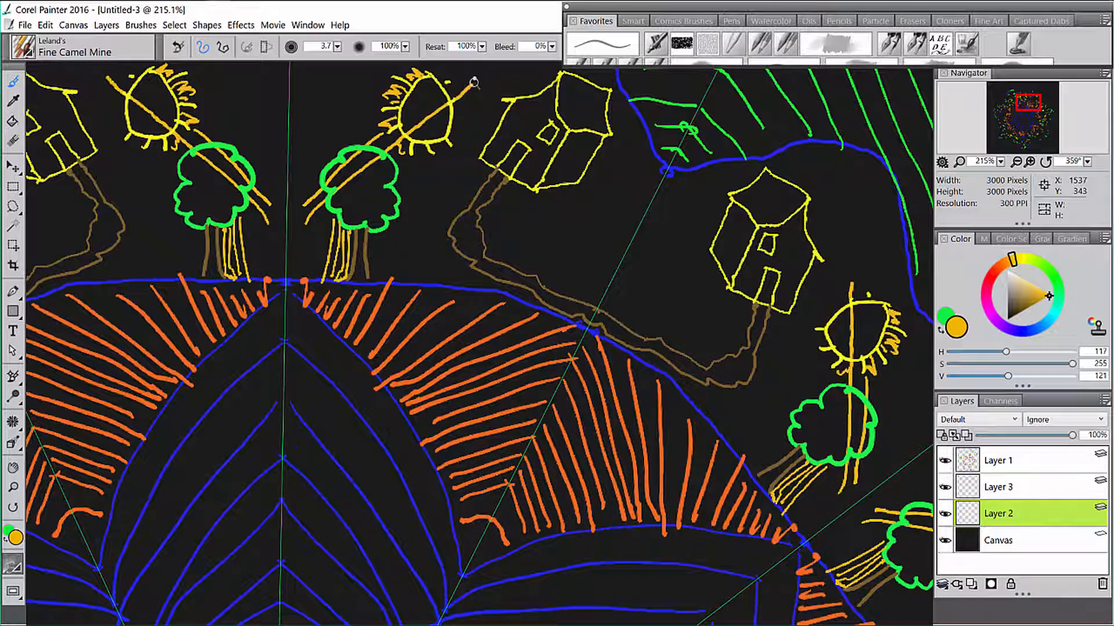
left_click_drag(304, 225, 473, 99)
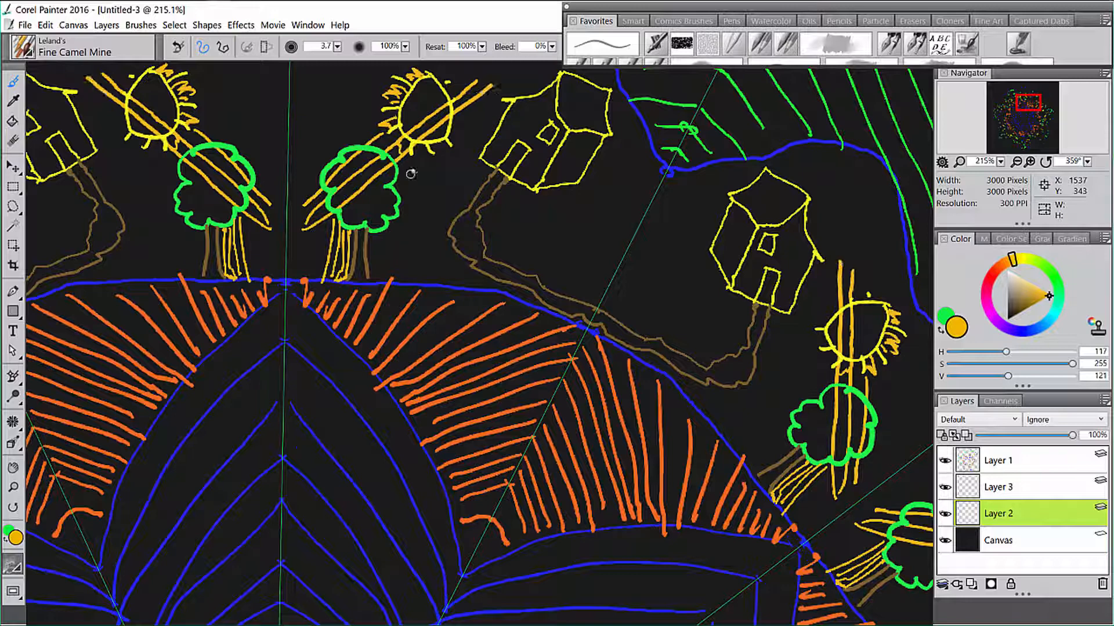
key("ctrl+z")
key("ctrl+z")
key("ctrl+z")
key("ctrl+z")
key("ctrl+z")
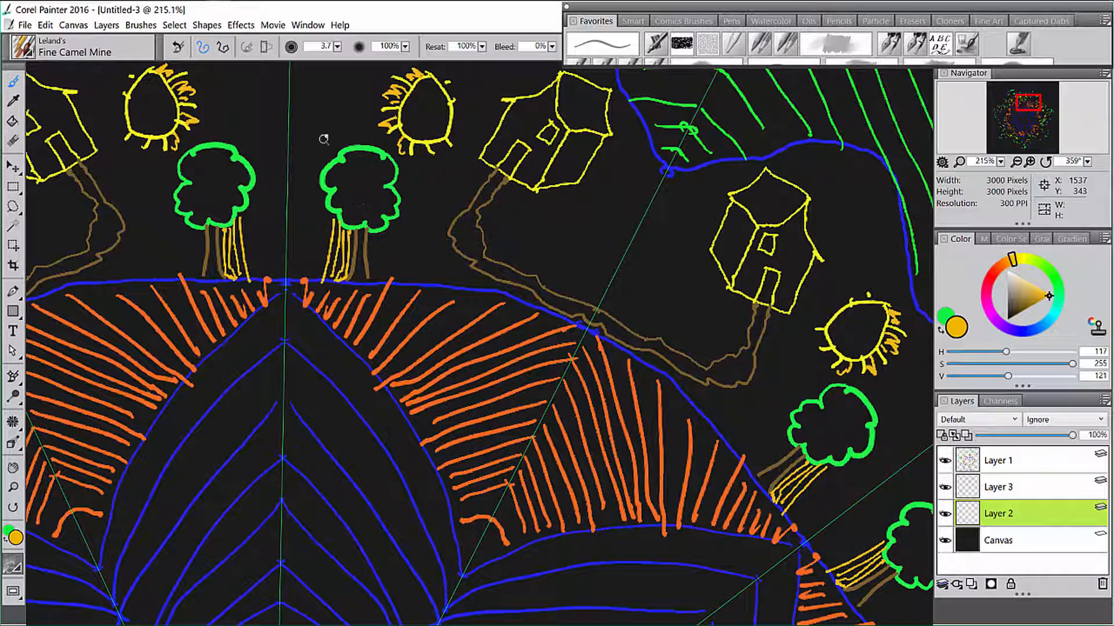
Hatch the tree crown and the sun with golden-orange strokes on Layer 2, and choose blue as the brush color.
mouse_move(359, 152)
left_mouse_down()
mouse_move(328, 184)
mouse_move(375, 158)
mouse_move(331, 192)
mouse_move(387, 160)
mouse_move(334, 203)
mouse_move(383, 173)
mouse_move(342, 203)
mouse_move(390, 177)
mouse_move(344, 215)
mouse_move(388, 190)
mouse_move(354, 216)
mouse_move(389, 195)
mouse_move(357, 228)
mouse_move(388, 211)
left_mouse_up()
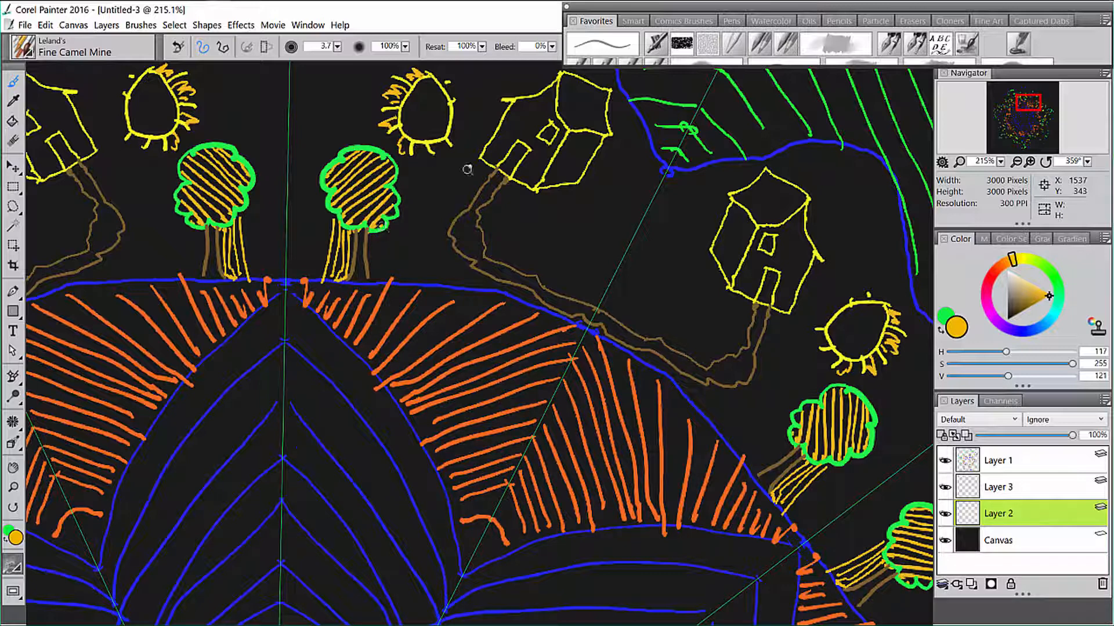
mouse_move(427, 78)
left_mouse_down()
mouse_move(405, 109)
mouse_move(448, 89)
mouse_move(403, 119)
mouse_move(444, 100)
mouse_move(403, 131)
mouse_move(440, 113)
mouse_move(406, 140)
mouse_move(454, 111)
mouse_move(427, 137)
mouse_move(447, 124)
mouse_move(442, 137)
mouse_move(436, 89)
mouse_move(416, 91)
mouse_move(421, 124)
mouse_move(424, 115)
mouse_move(446, 143)
mouse_move(458, 128)
mouse_move(450, 122)
mouse_move(466, 126)
mouse_move(442, 64)
mouse_move(420, 65)
mouse_move(384, 100)
mouse_move(408, 101)
mouse_move(389, 110)
mouse_move(429, 138)
left_mouse_up()
left_click(1019, 330)
left_click_drag(403, 101, 443, 138)
mouse_move(419, 91)
left_mouse_down()
mouse_move(446, 121)
mouse_move(452, 109)
left_mouse_up()
key("ctrl+z")
key("ctrl+z")
key("ctrl+z")
key("ctrl+z")
key("ctrl+z")
key("ctrl+z")
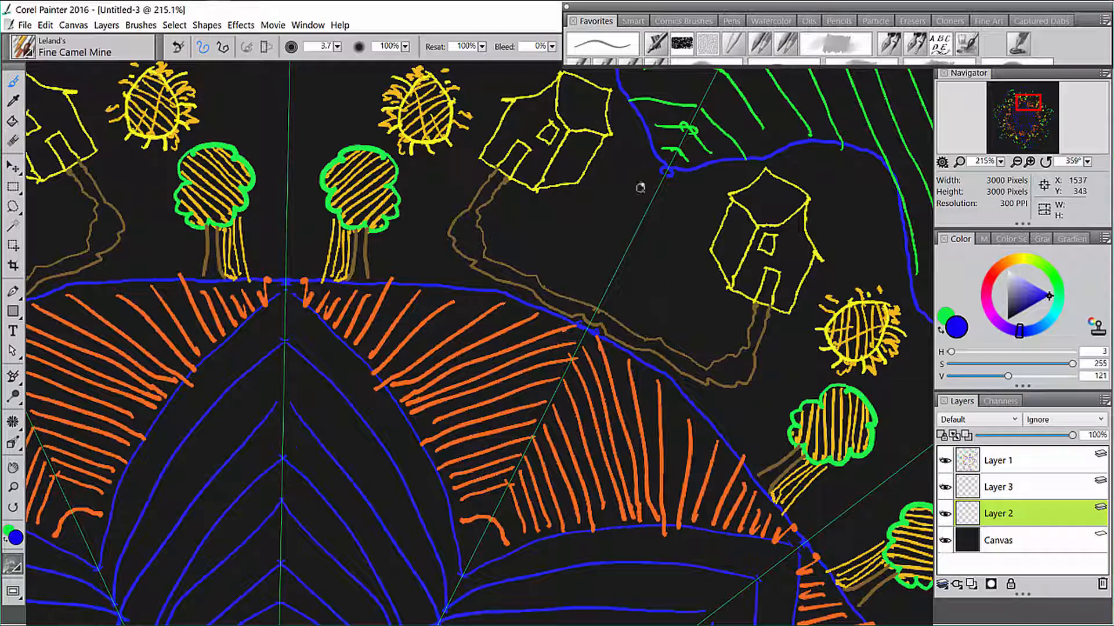
Paint a faceted blue diamond on the mirror line between the two houses, reaching down to the brown path.
left_click_drag(561, 235, 646, 208)
left_click_drag(559, 237, 646, 235)
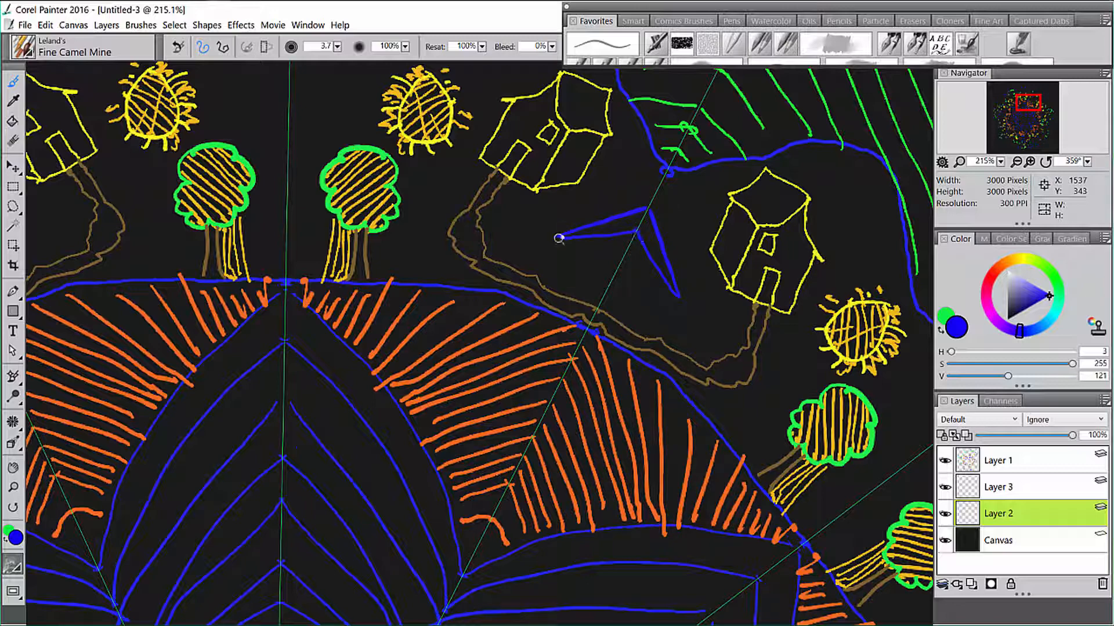
left_click_drag(560, 238, 676, 295)
left_click_drag(561, 240, 603, 299)
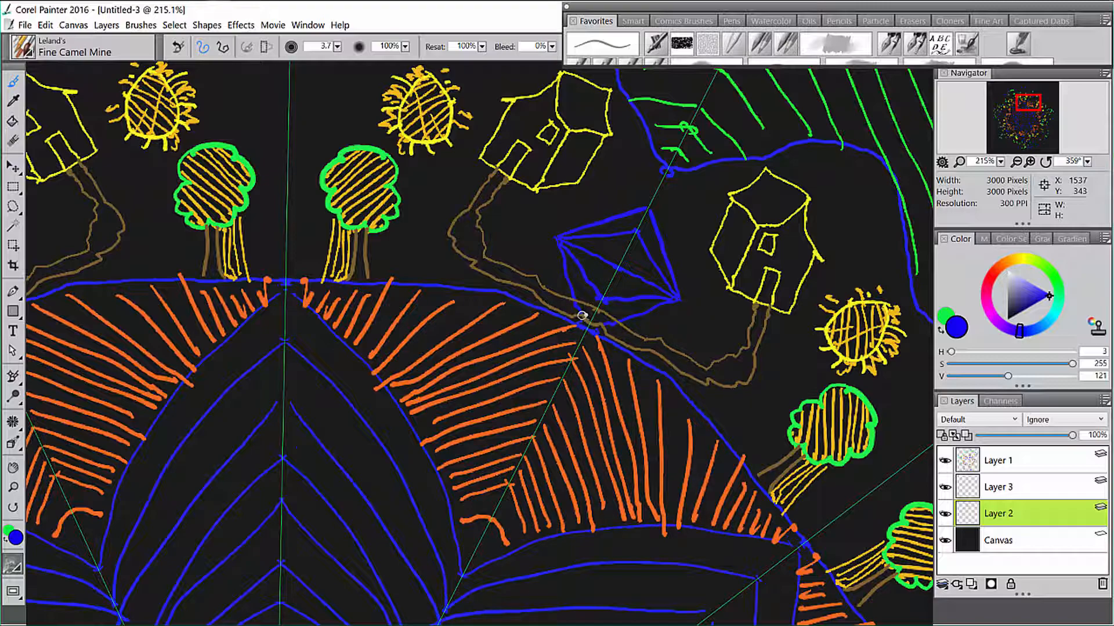
Paint nested pink zigzag outlines outside the outer blue ring, out toward the canvas edge.
scroll(630, 226, "down", 10)
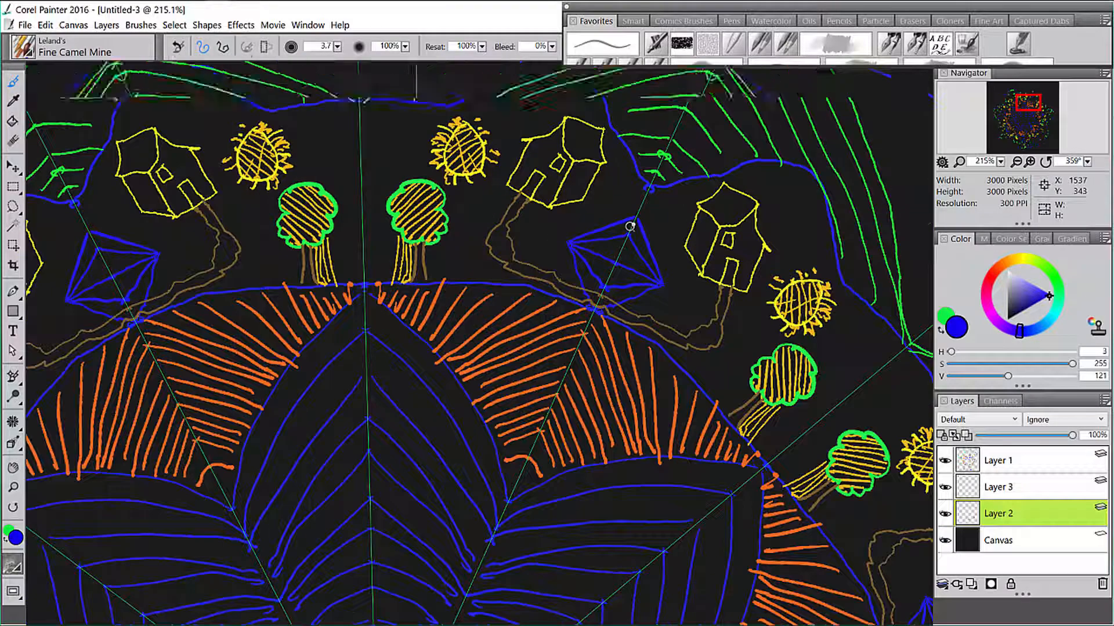
scroll(630, 227, "up", 3)
scroll(566, 331, "up", 6)
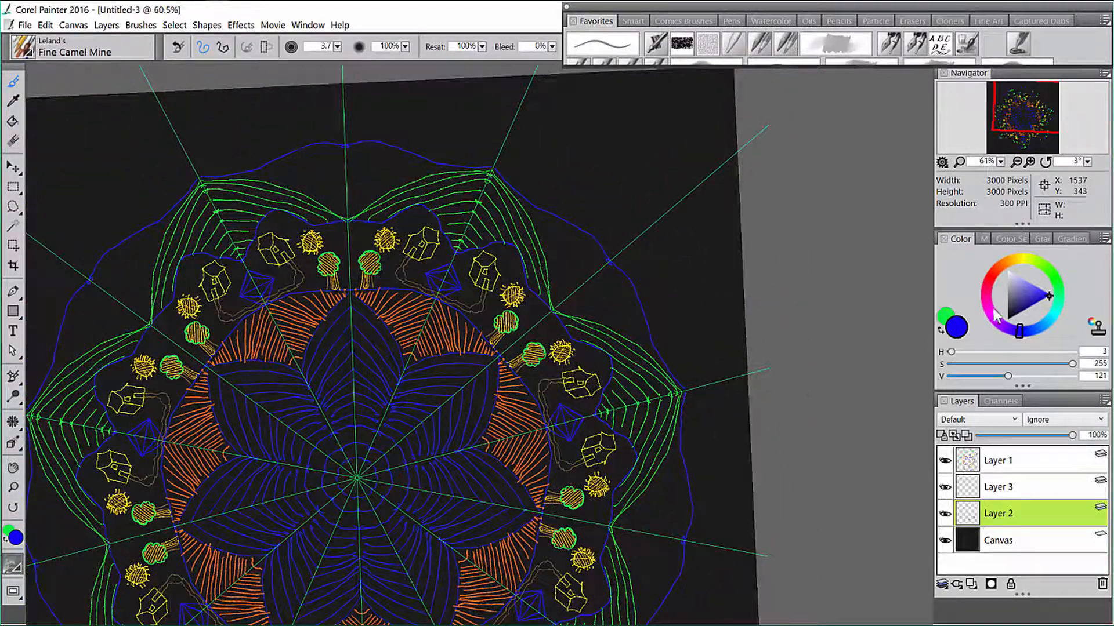
left_click(985, 292)
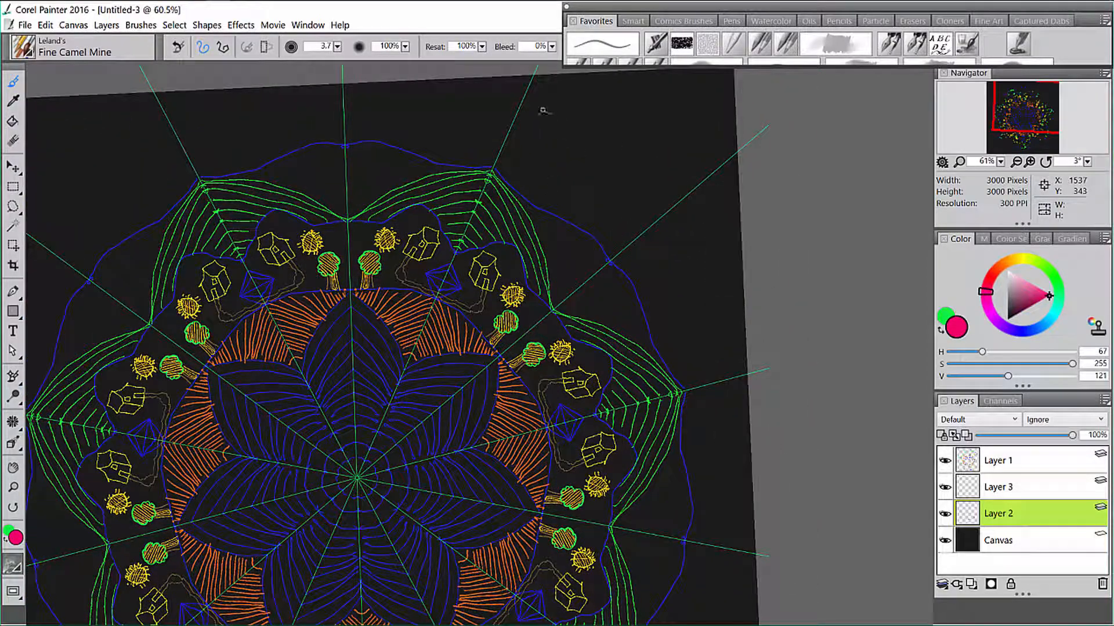
mouse_move(535, 76)
left_mouse_down()
mouse_move(529, 159)
mouse_move(583, 163)
mouse_move(577, 198)
mouse_move(701, 181)
left_mouse_up()
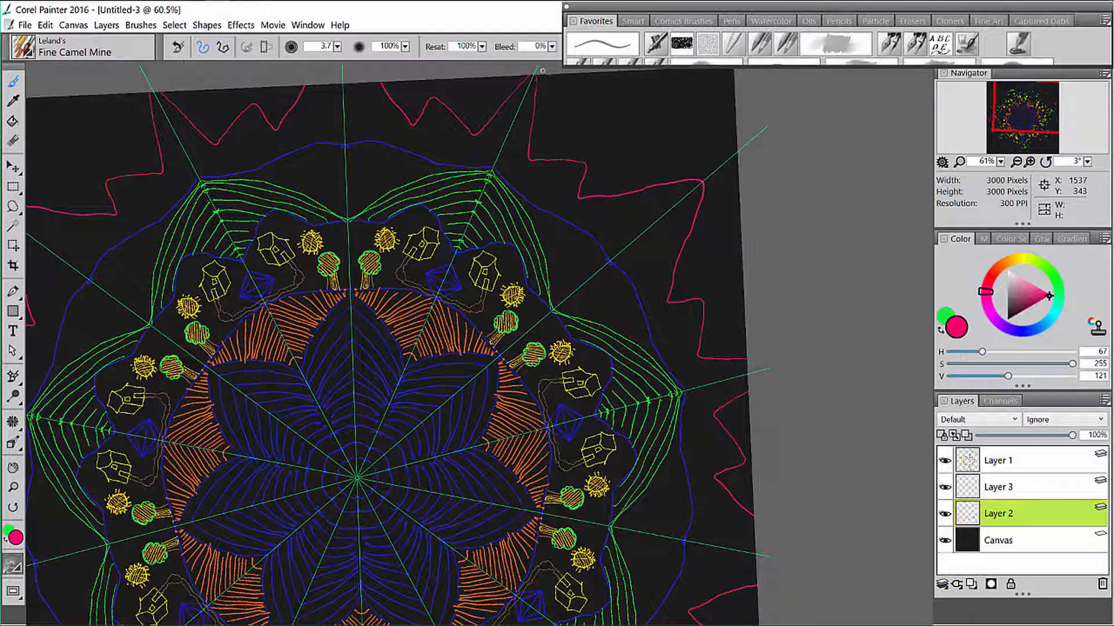
mouse_move(540, 74)
left_mouse_down()
mouse_move(535, 151)
mouse_move(595, 154)
mouse_move(585, 192)
mouse_move(708, 169)
left_mouse_up()
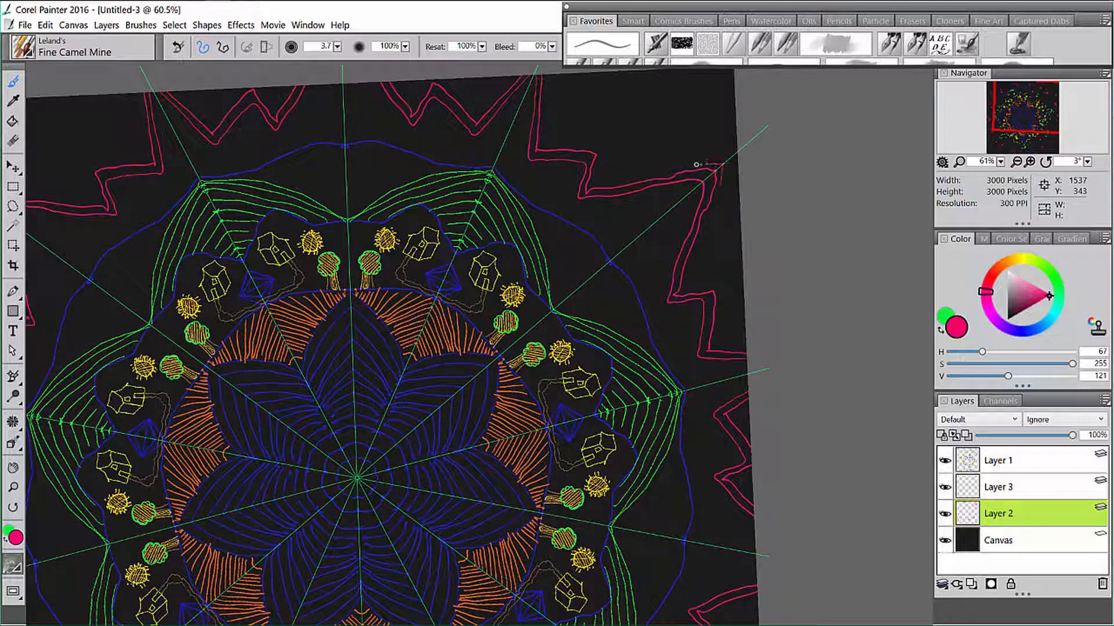
mouse_move(696, 165)
left_mouse_down()
mouse_move(593, 181)
mouse_move(605, 147)
mouse_move(543, 142)
mouse_move(546, 64)
mouse_move(552, 144)
mouse_move(611, 135)
mouse_move(607, 173)
mouse_move(740, 149)
left_mouse_up()
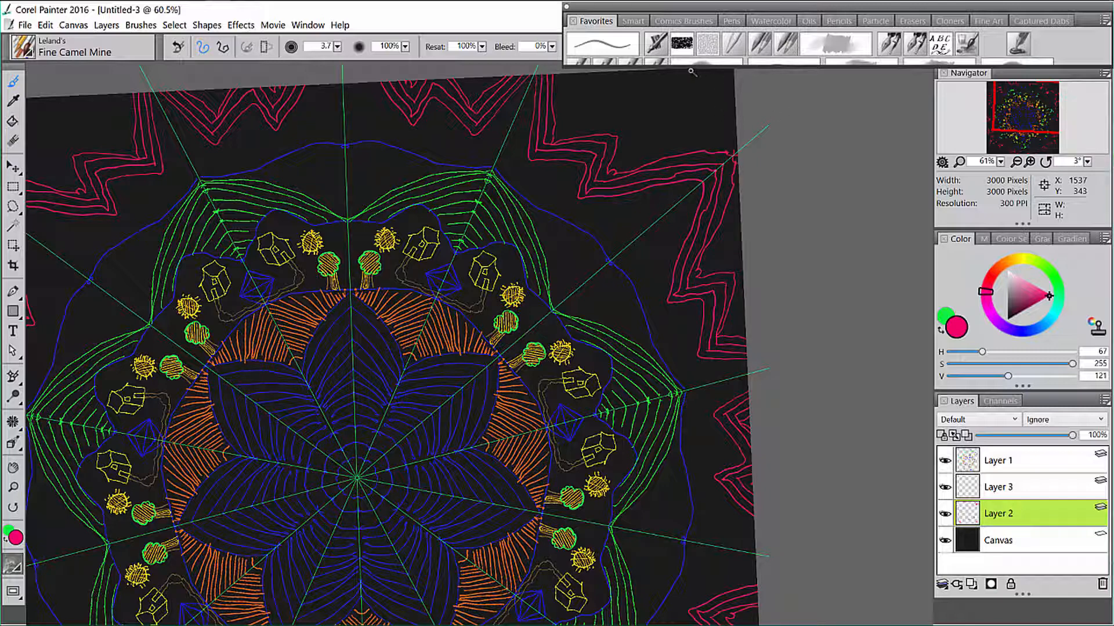
Add an orange and a golden-orange zigzag line outside the pink zigzags, following their shape.
left_click_drag(993, 284, 1001, 267)
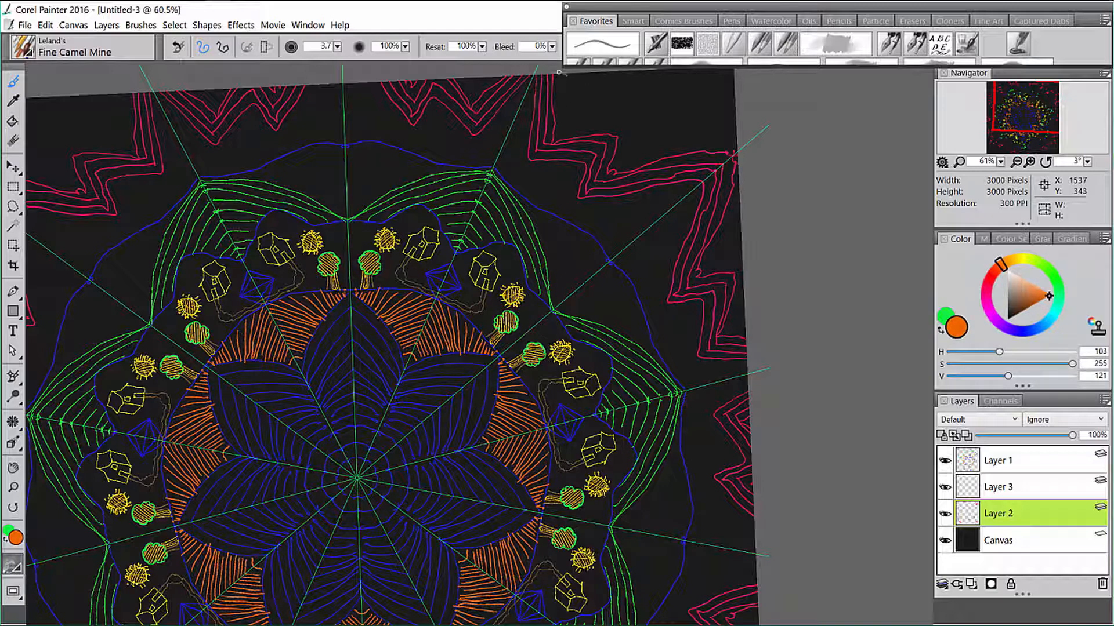
mouse_move(560, 105)
left_mouse_down()
mouse_move(560, 131)
mouse_move(631, 126)
mouse_move(621, 165)
mouse_move(733, 130)
left_mouse_up()
left_click(1013, 261)
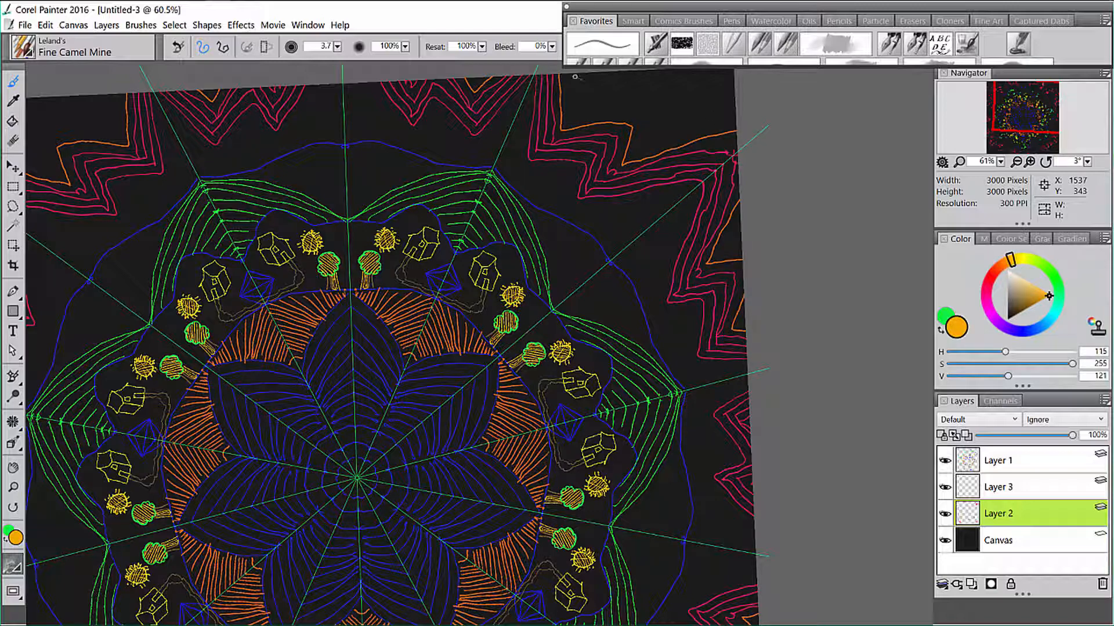
mouse_move(567, 74)
left_mouse_down()
mouse_move(575, 123)
mouse_move(640, 114)
mouse_move(640, 154)
mouse_move(734, 122)
left_mouse_up()
Add a yellow and a yellow-green zigzag line outside the golden-orange one.
left_click(1024, 260)
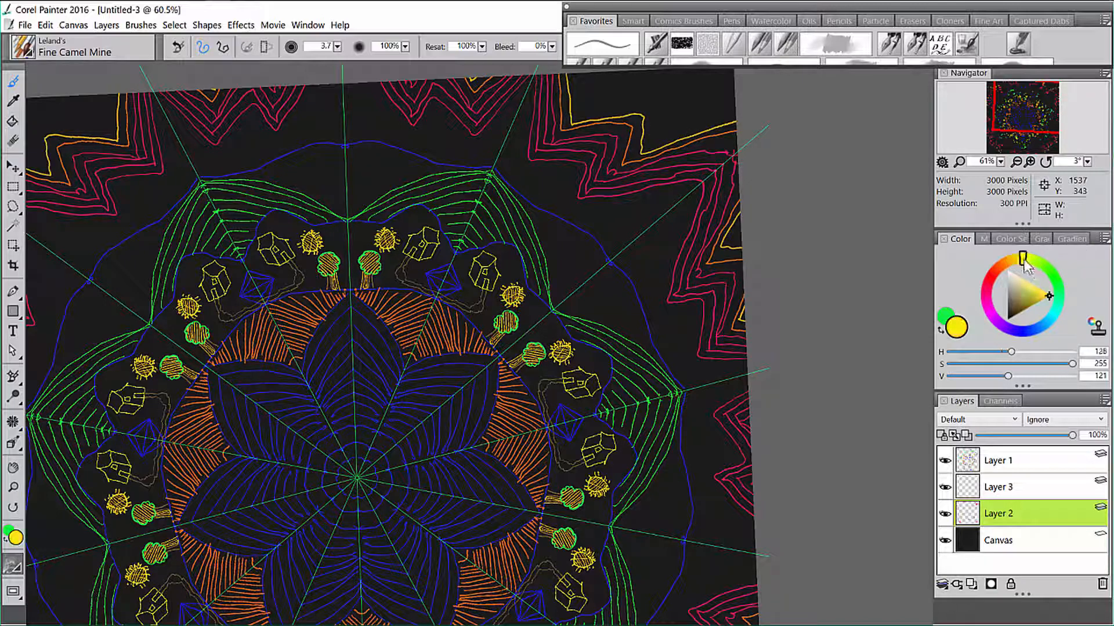
left_click_drag(1023, 259, 1022, 260)
mouse_move(577, 87)
left_mouse_down()
mouse_move(581, 120)
mouse_move(655, 107)
mouse_move(654, 143)
mouse_move(714, 121)
left_mouse_up()
left_click_drag(1022, 258, 1029, 259)
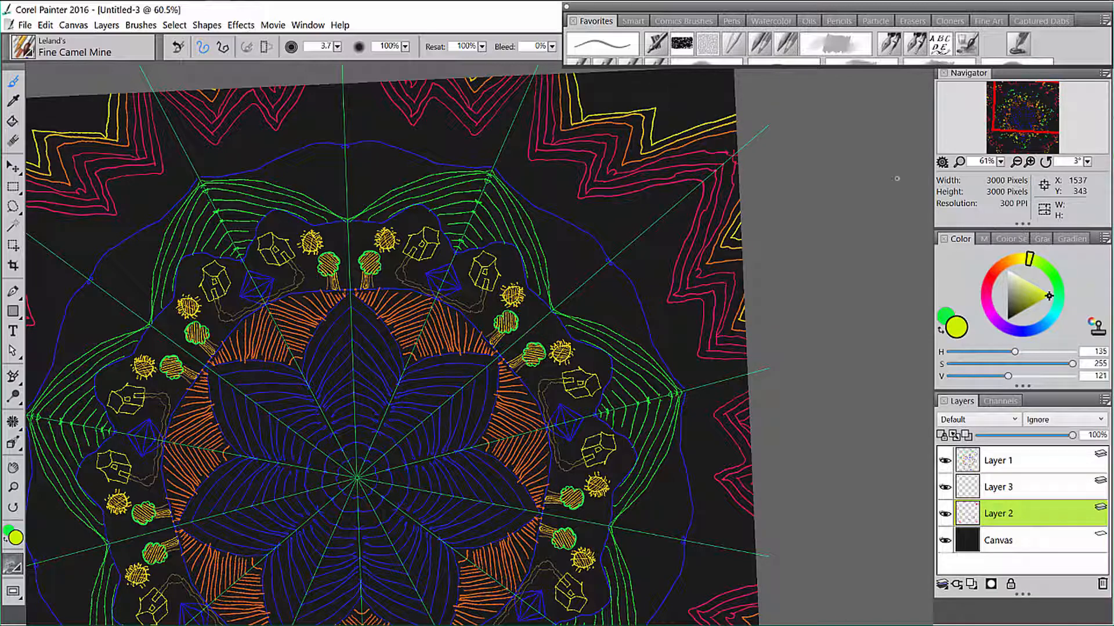
mouse_move(586, 67)
left_mouse_down()
mouse_move(590, 109)
mouse_move(666, 99)
left_mouse_up()
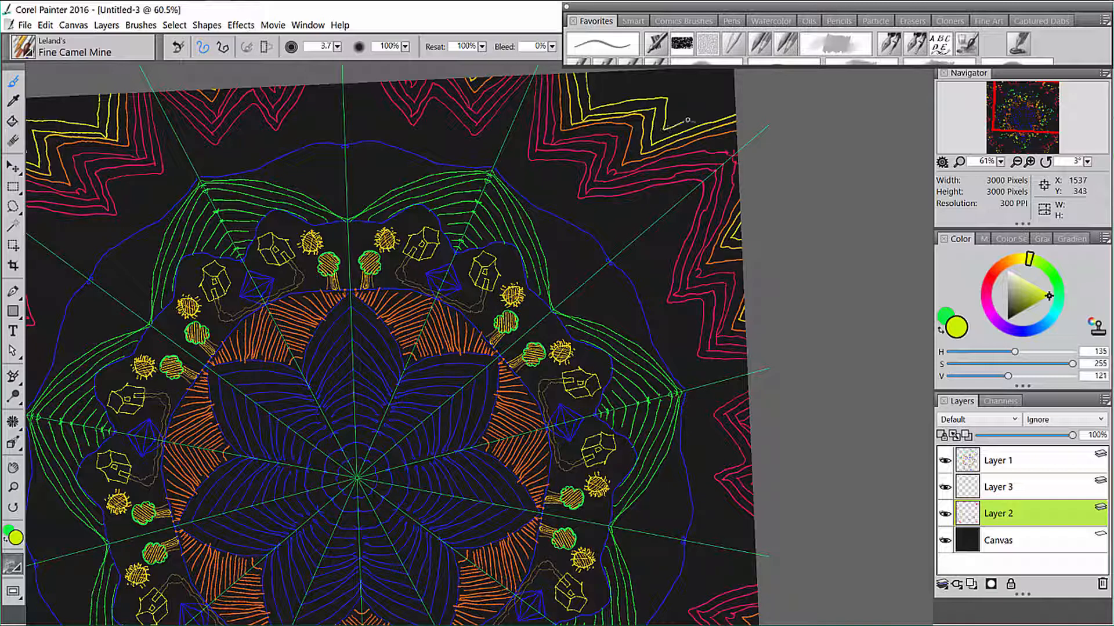
Add a lime green and a bright green zigzag line outside the yellow-green one, toward the canvas corner.
left_click_drag(1029, 258, 1041, 263)
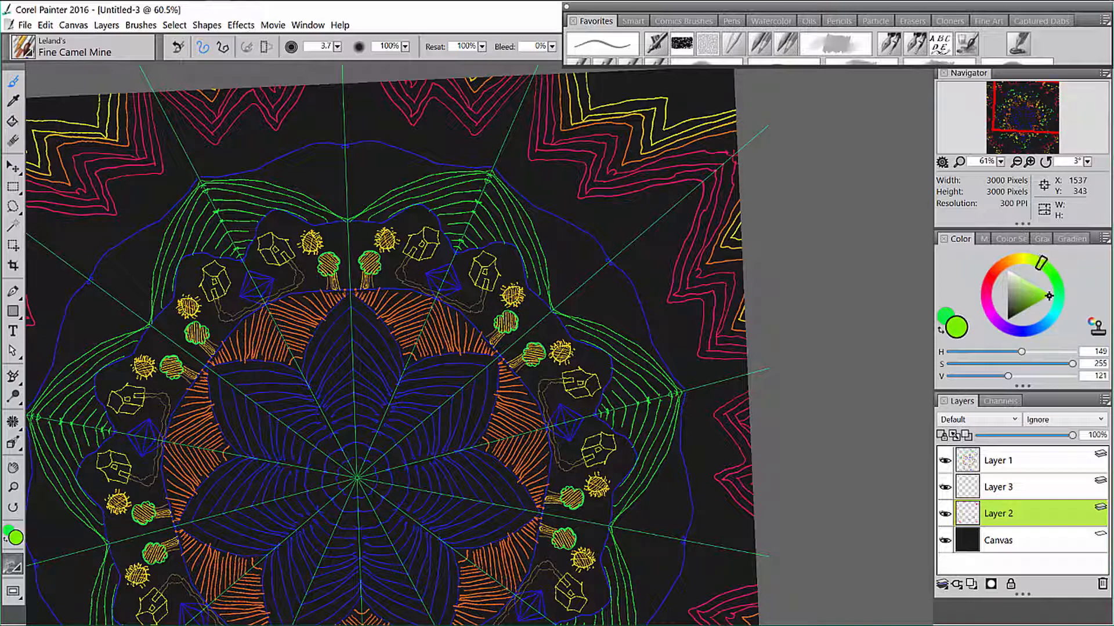
mouse_move(597, 70)
left_mouse_down()
mouse_move(598, 100)
mouse_move(680, 83)
mouse_move(676, 116)
mouse_move(734, 98)
left_mouse_up()
left_click(1049, 270)
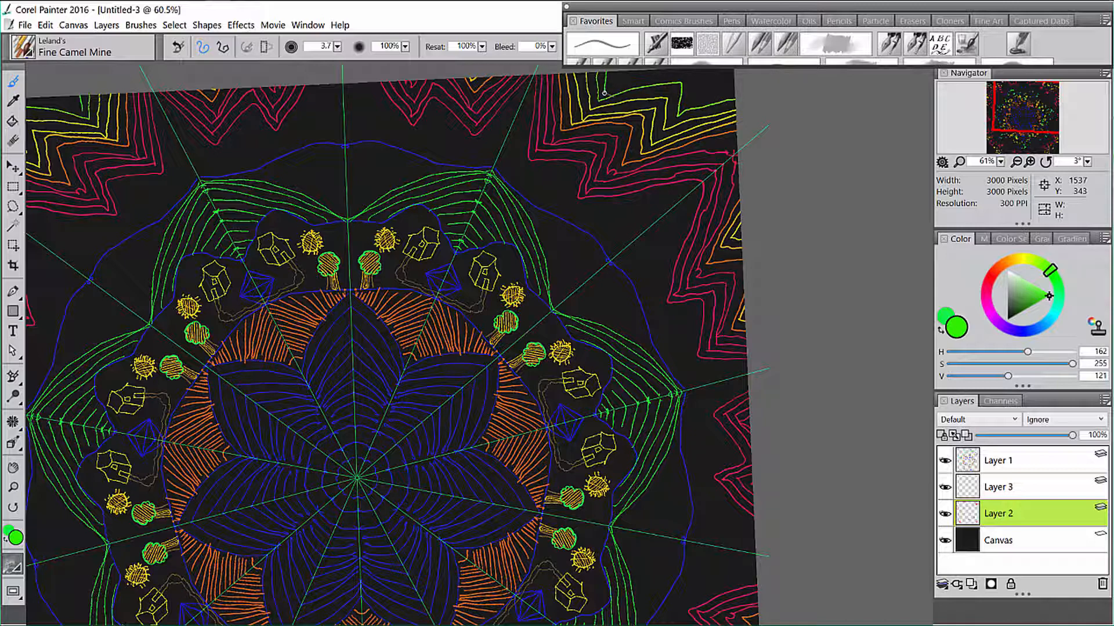
mouse_move(603, 93)
left_mouse_down()
mouse_move(686, 73)
mouse_move(688, 100)
mouse_move(716, 95)
left_mouse_up()
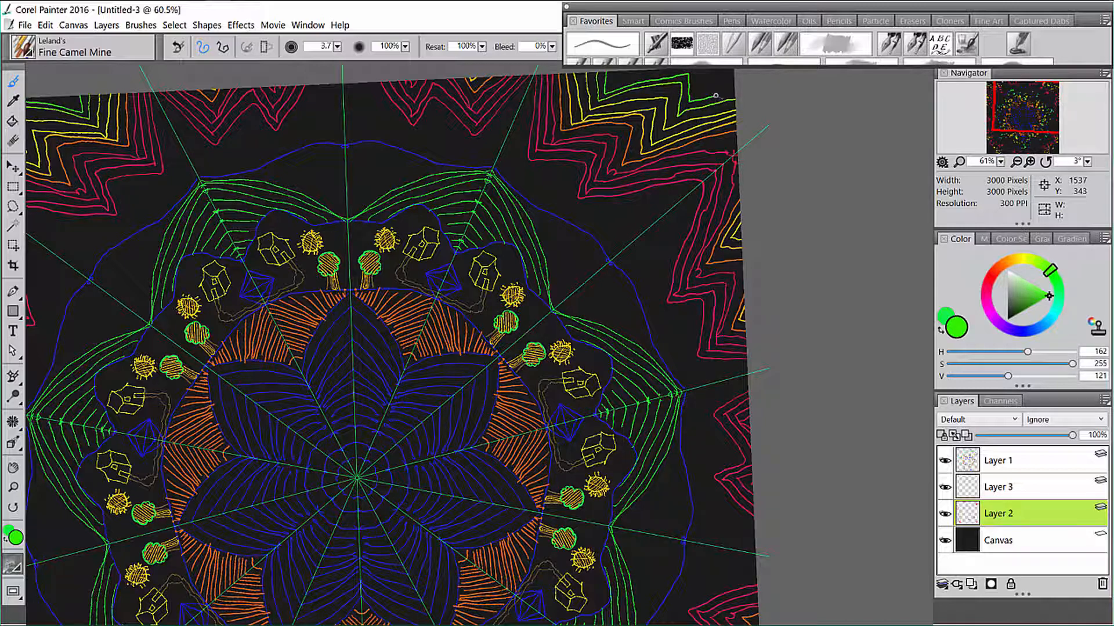
Add a slightly cooler green zigzag line outside the bright green one, near the canvas corner.
left_click(1055, 281)
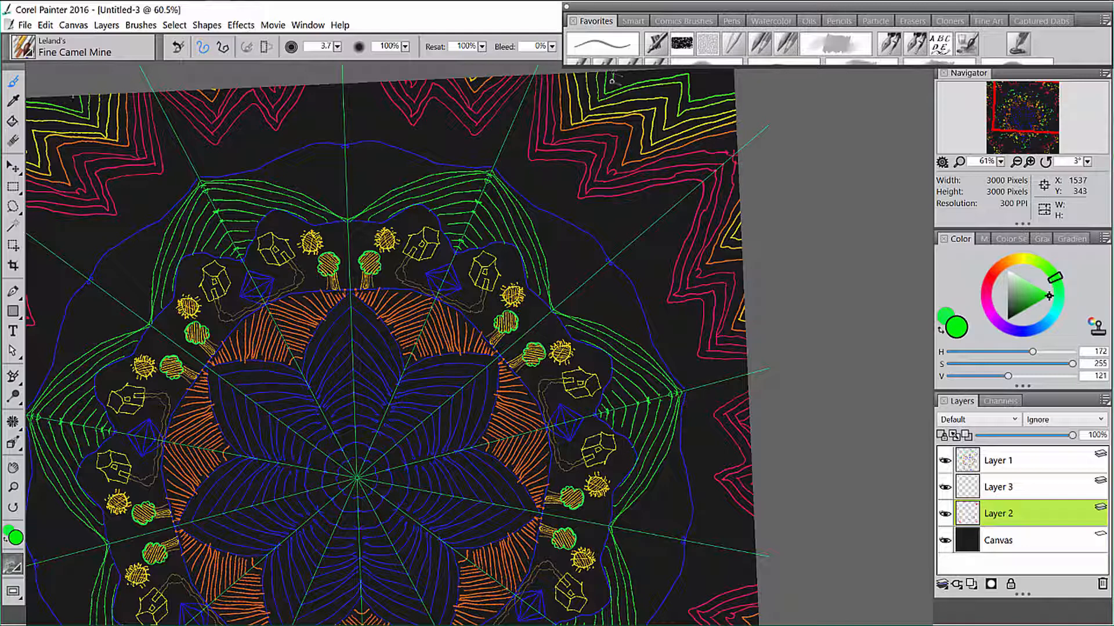
left_click_drag(610, 91, 622, 81)
key("ctrl+z")
left_click_drag(624, 77, 699, 69)
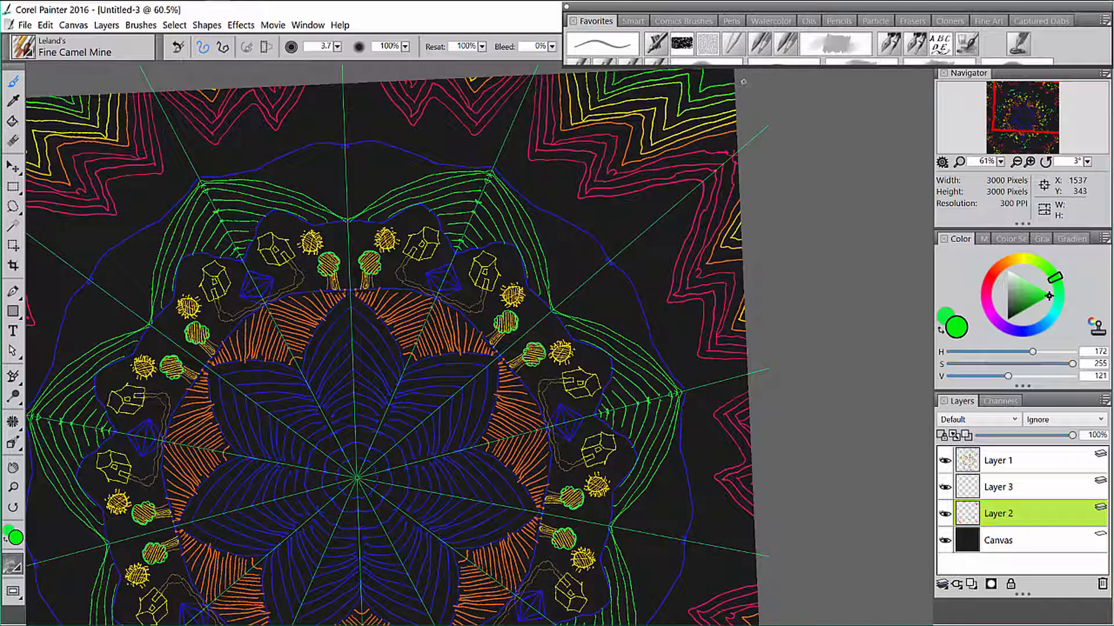
Add spring green and turquoise zigzag lines in the remaining gaps between the green zigzags and the canvas corner.
scroll(551, 343, "down", 1)
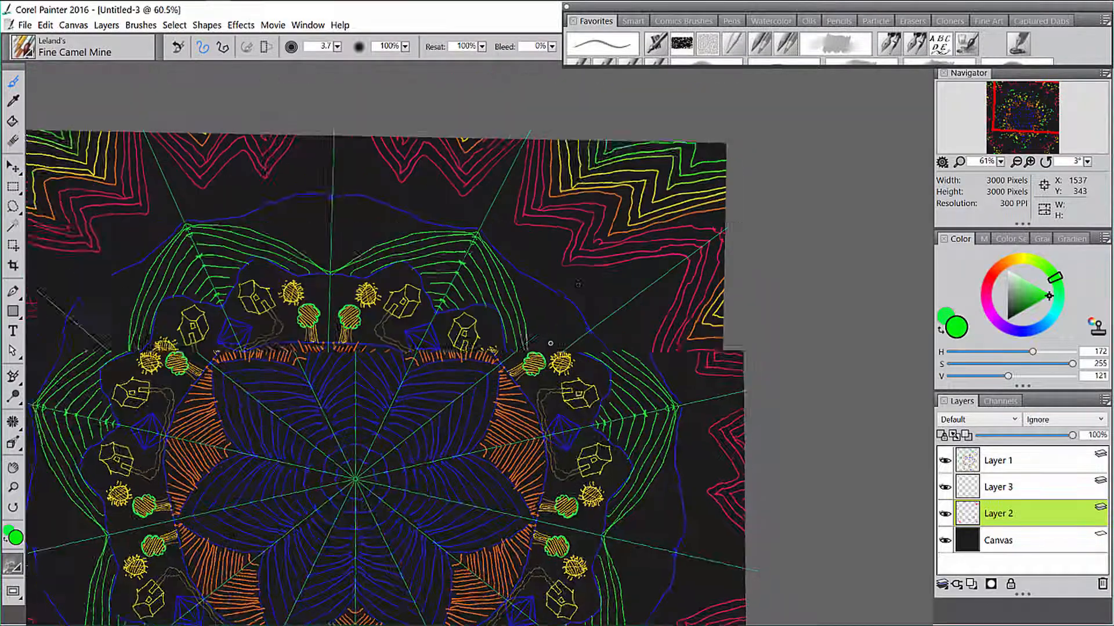
scroll(550, 343, "up", 3)
scroll(550, 343, "up", 1)
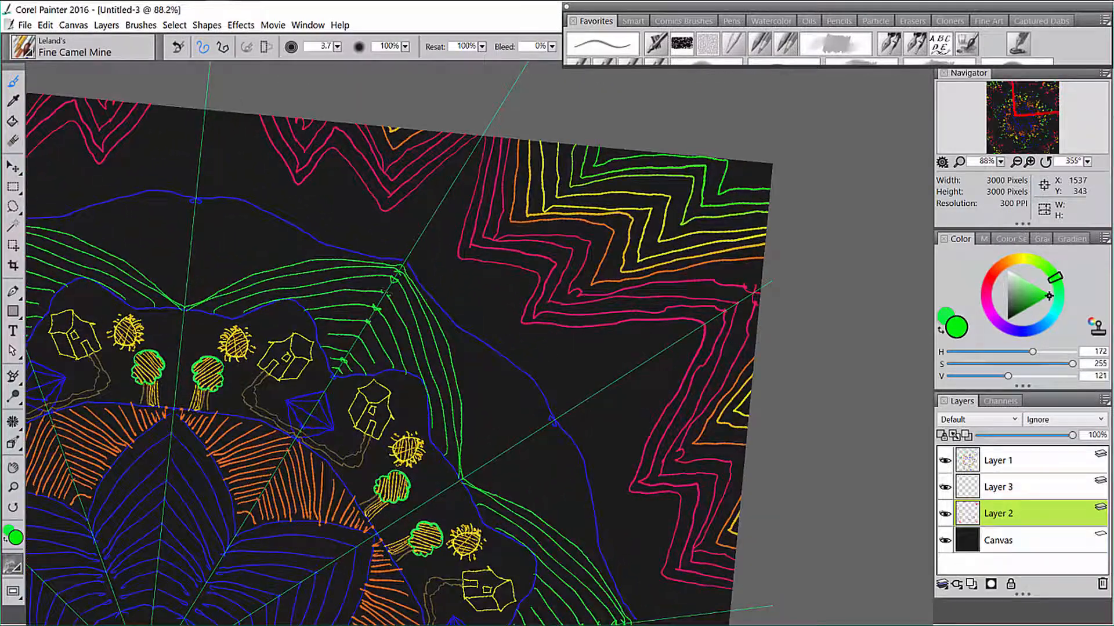
left_click_drag(1056, 284, 1057, 295)
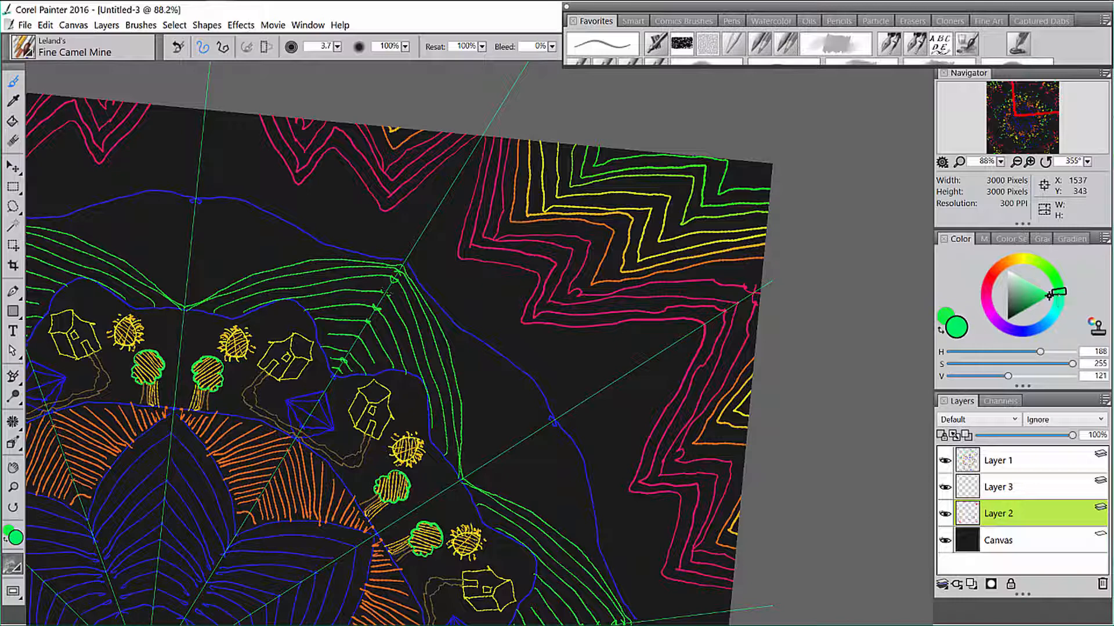
left_click_drag(605, 149, 626, 147)
left_click(1056, 305)
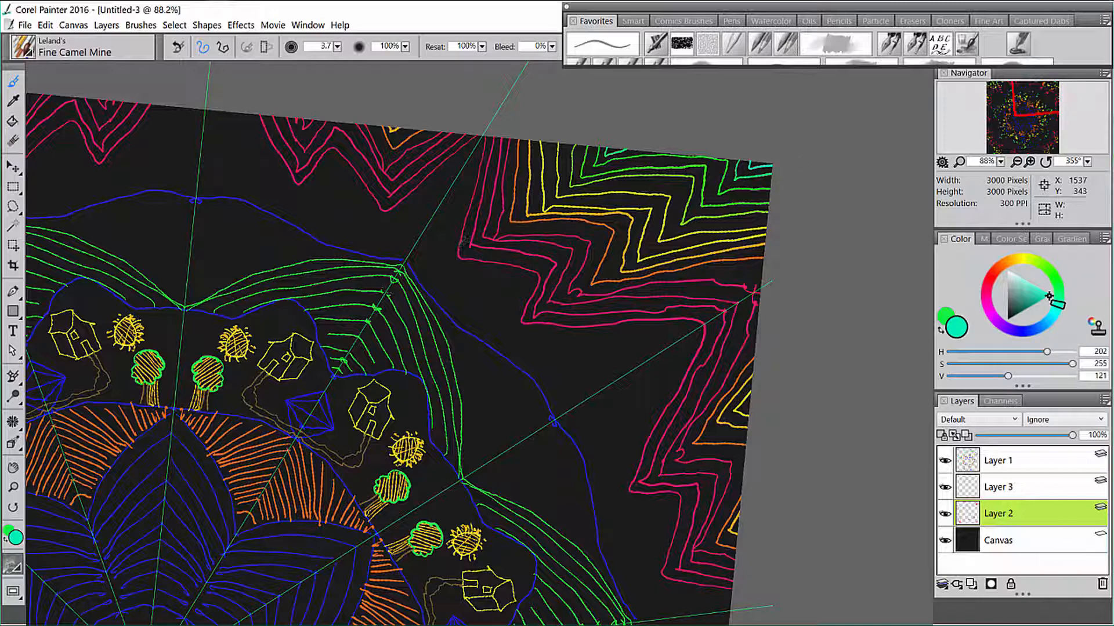
Add a magenta and a violet zigzag line along the inner side of the pink zigzags, following their shape.
left_click(464, 239, "alt")
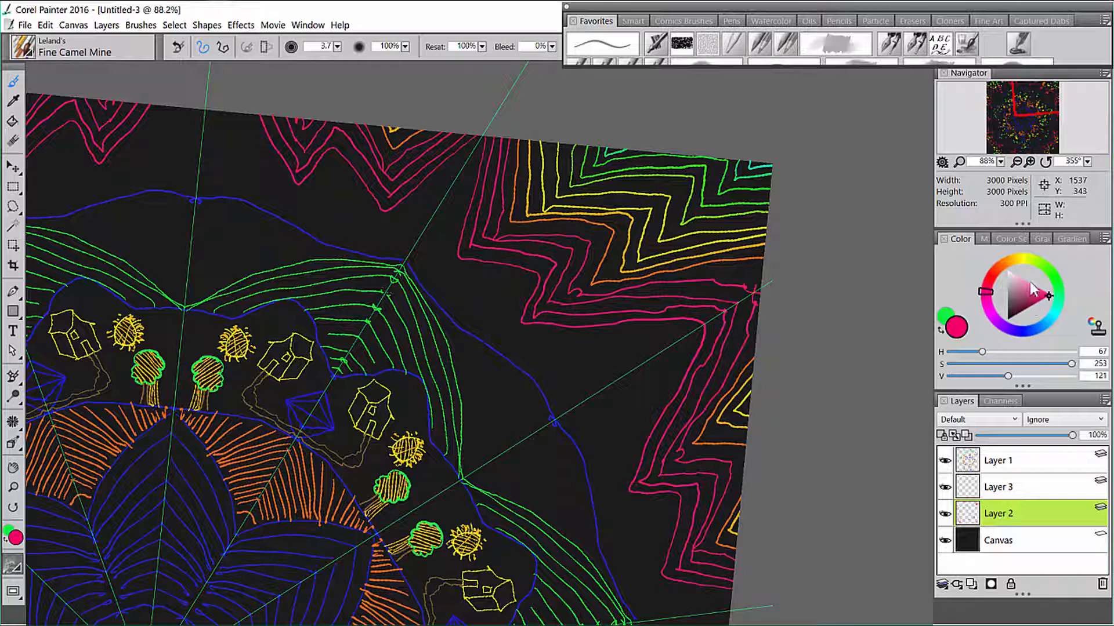
left_click(985, 307)
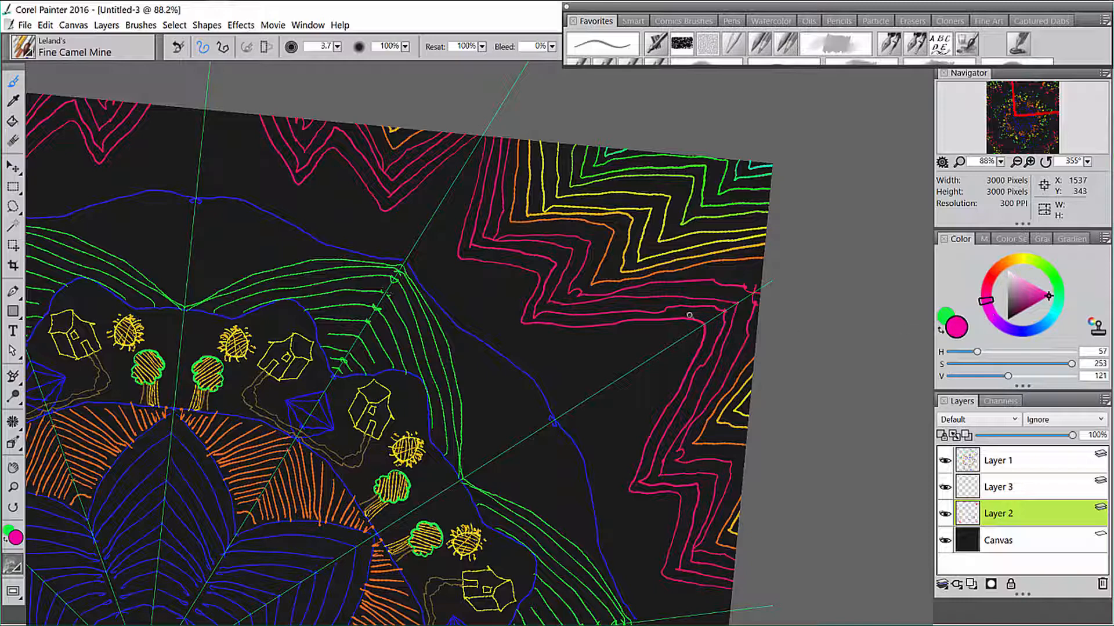
left_click(989, 325)
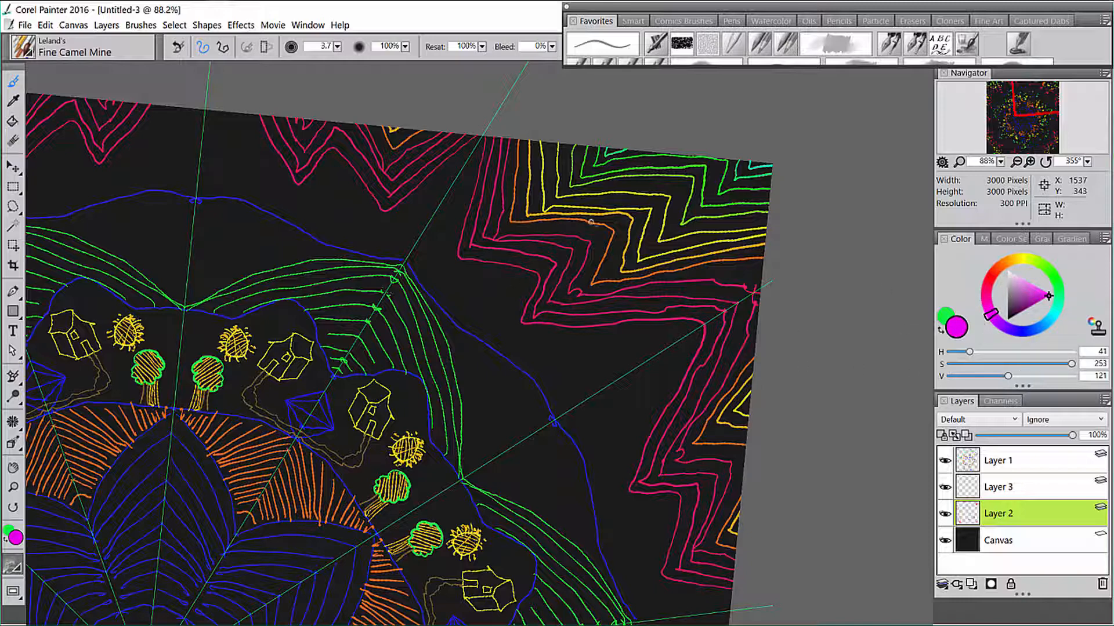
mouse_move(474, 149)
left_mouse_down()
mouse_move(449, 270)
mouse_move(531, 279)
mouse_move(510, 327)
mouse_move(690, 331)
left_mouse_up()
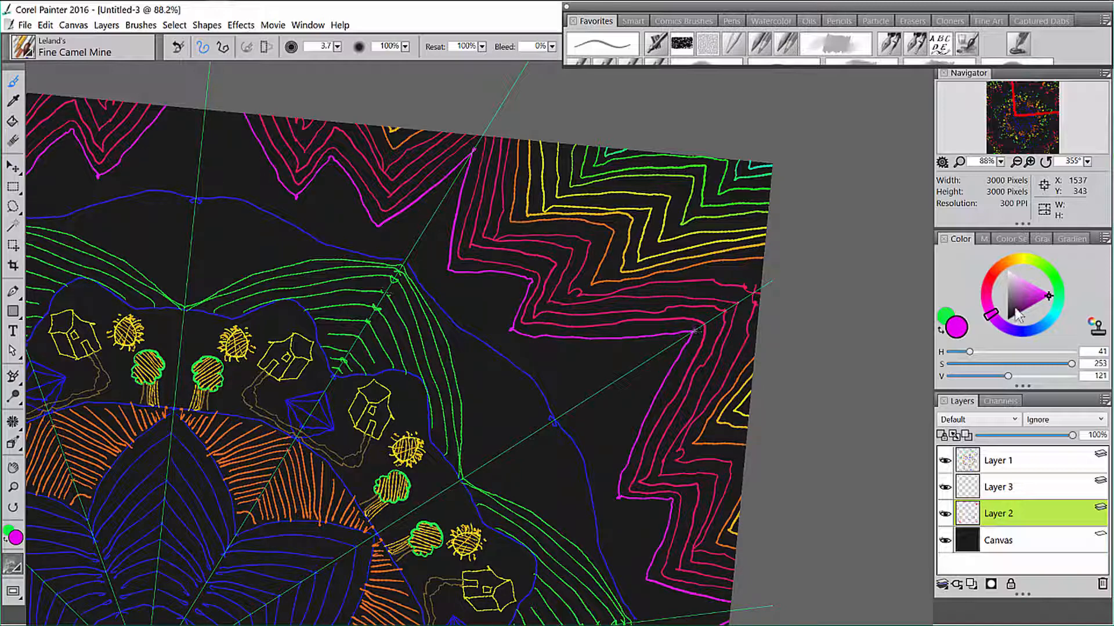
left_click(999, 323)
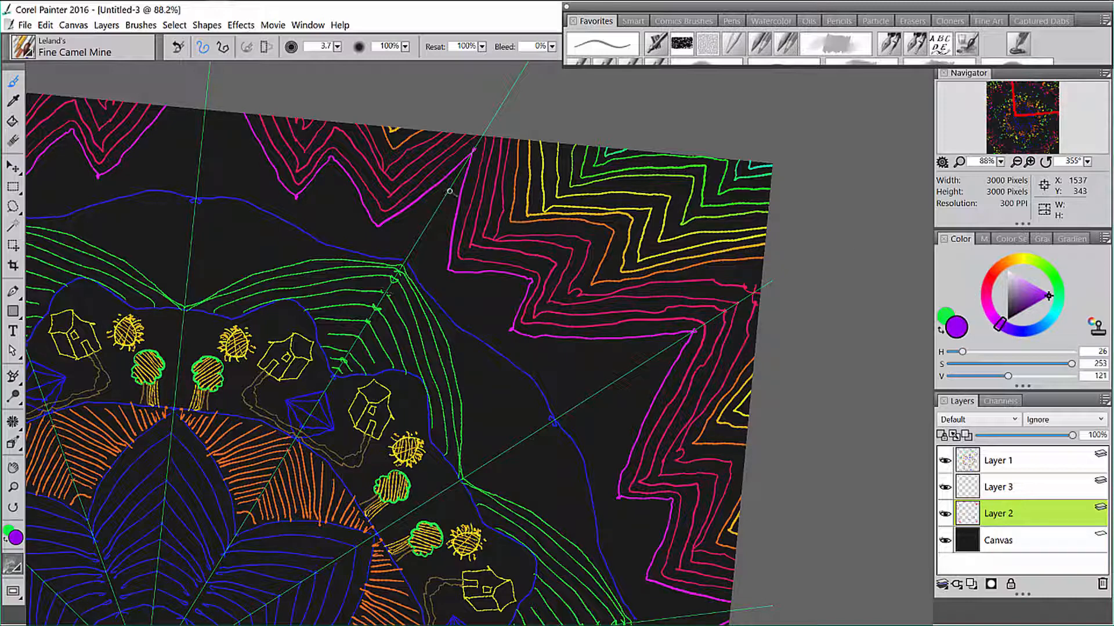
mouse_move(451, 188)
left_mouse_down()
mouse_move(429, 279)
mouse_move(512, 286)
mouse_move(496, 325)
mouse_move(505, 341)
mouse_move(670, 346)
left_mouse_up()
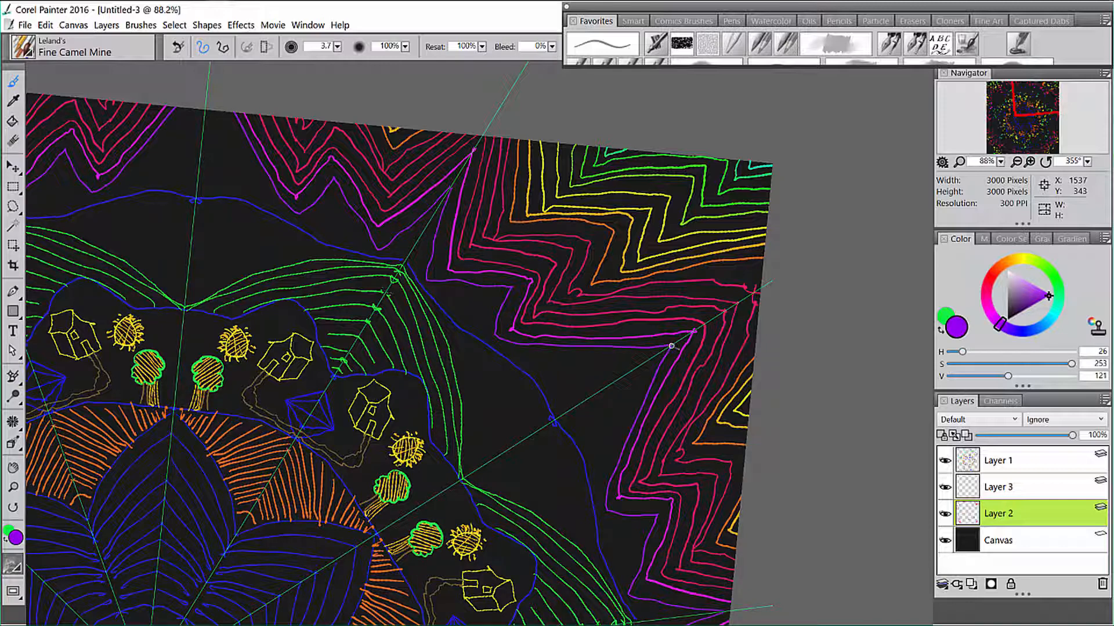
Add an indigo zigzag line inside the violet one, running down to the outer blue ring.
left_click(1010, 330)
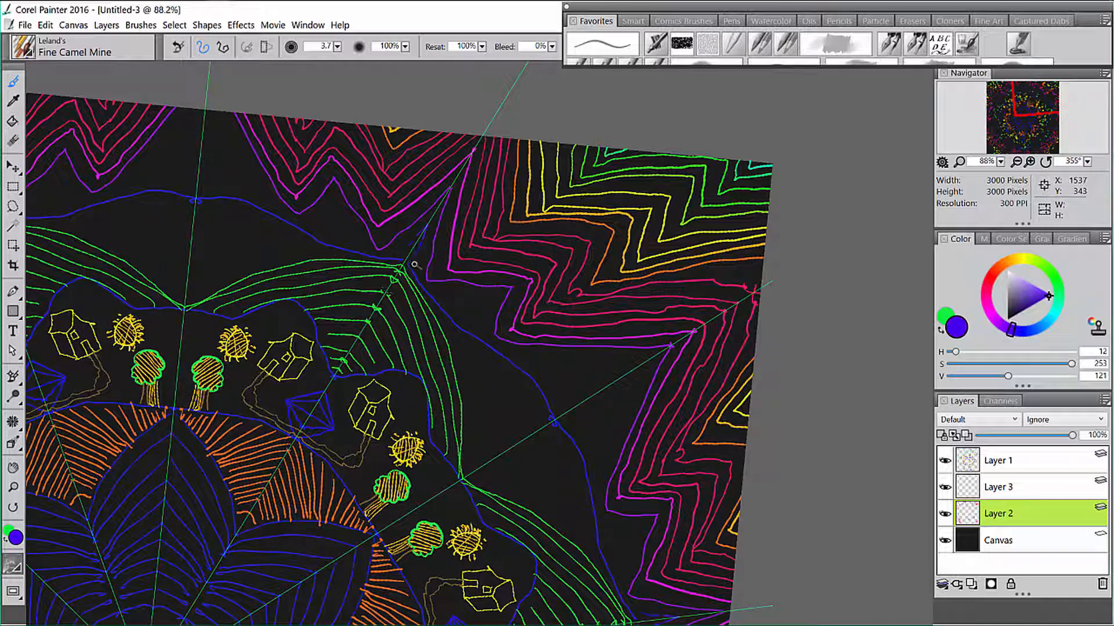
mouse_move(414, 265)
left_mouse_down()
mouse_move(422, 279)
mouse_move(488, 300)
mouse_move(483, 343)
left_mouse_up()
key("ctrl+z")
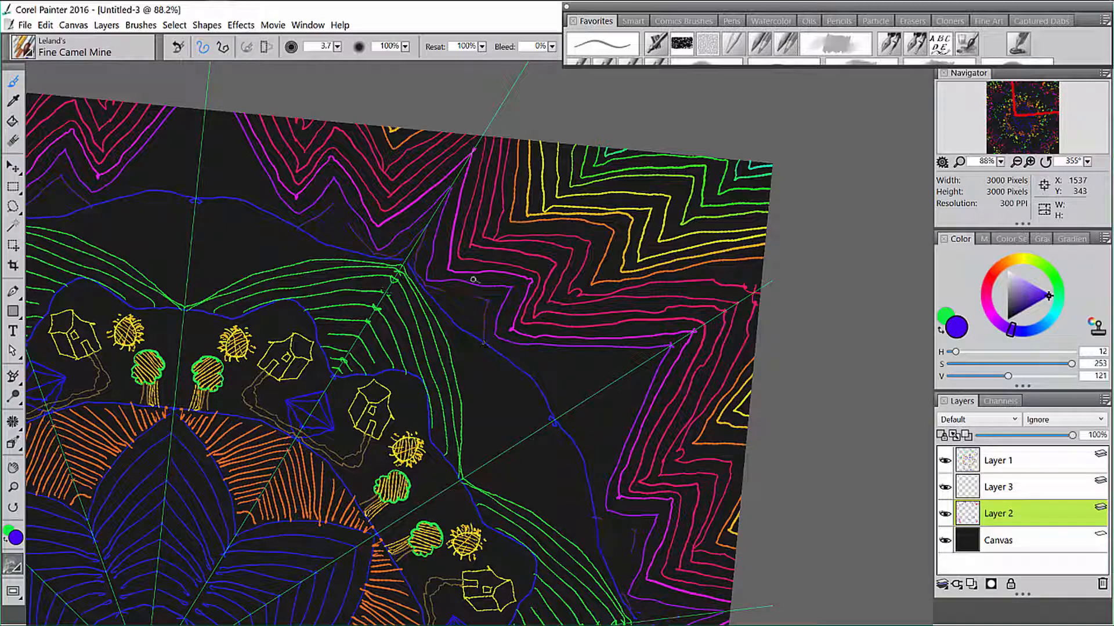
mouse_move(426, 228)
left_mouse_down()
mouse_move(413, 271)
mouse_move(486, 297)
mouse_move(480, 335)
left_mouse_up()
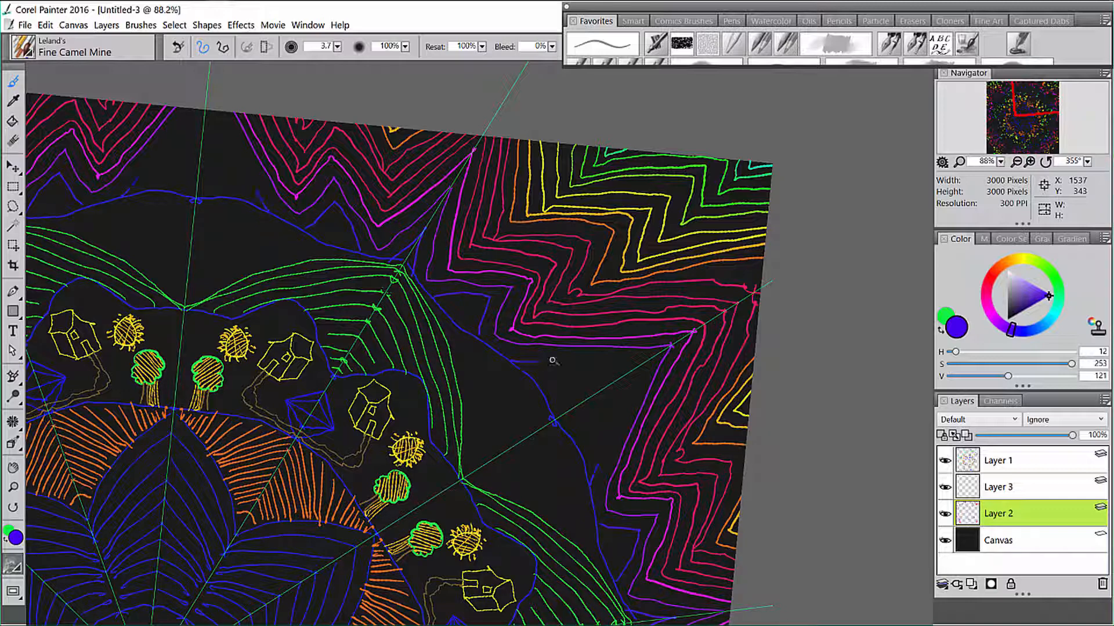
left_click_drag(553, 361, 618, 364)
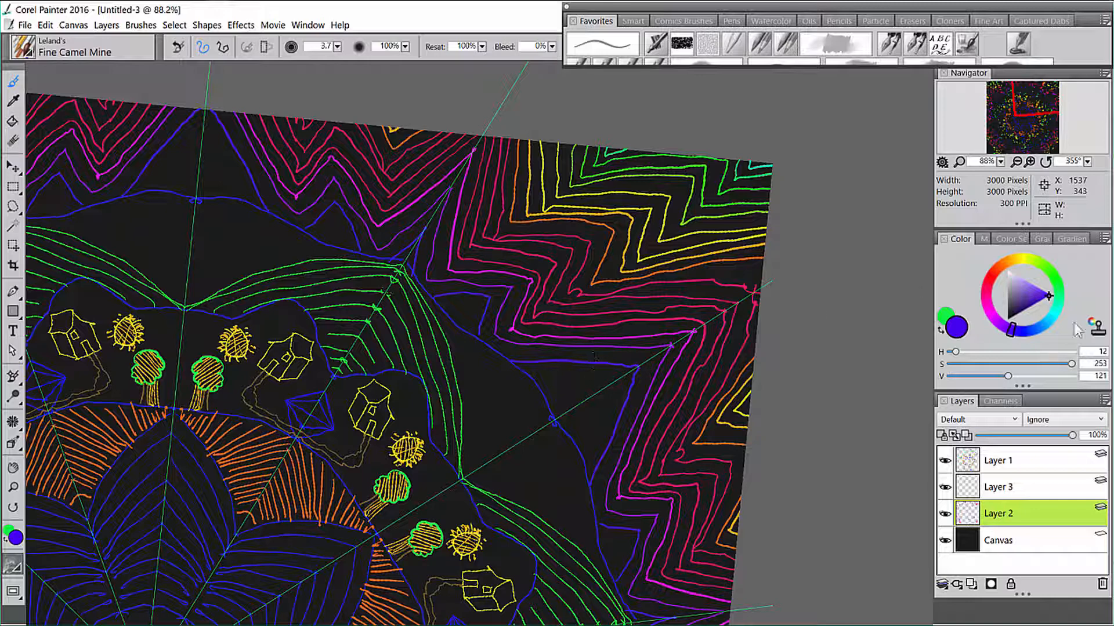
Add blue peaked lines inside the indigo zigzag, in the gaps above the outer blue ring.
left_click(1017, 331)
left_click(1036, 341)
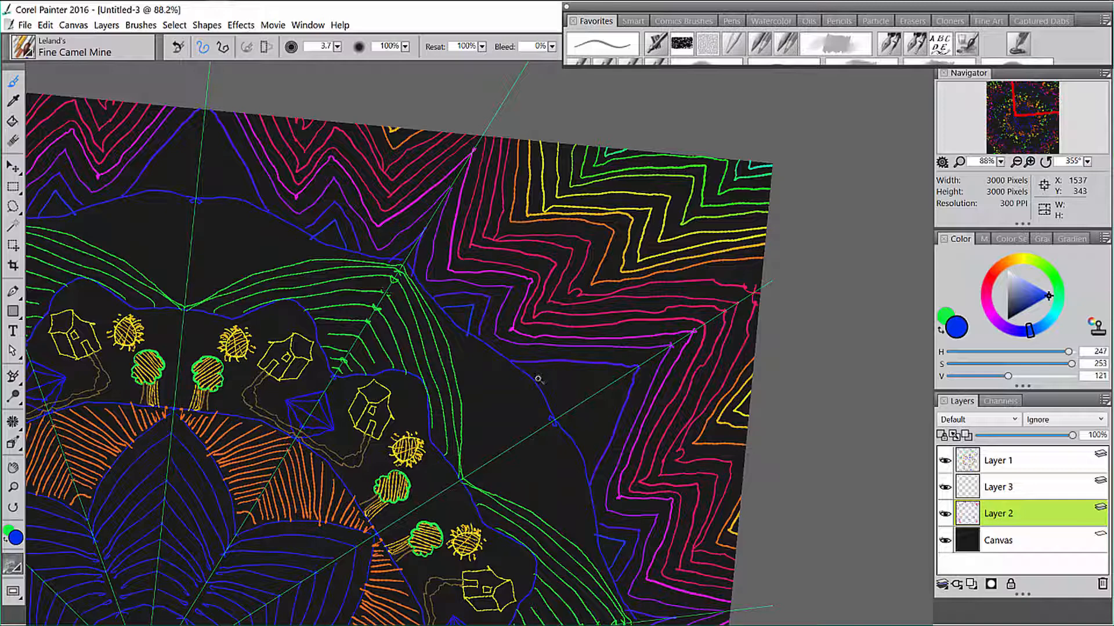
left_click_drag(537, 379, 613, 382)
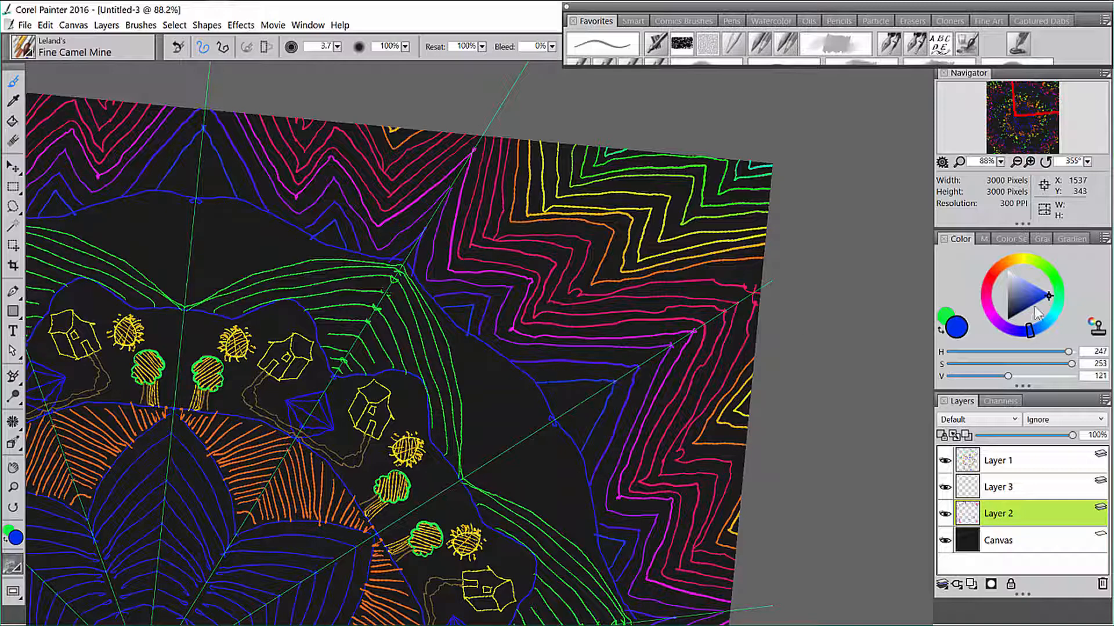
Fill the remaining gaps between the blue peaks and the outer ring with sky blue and cyan peaked lines.
left_click(1038, 297)
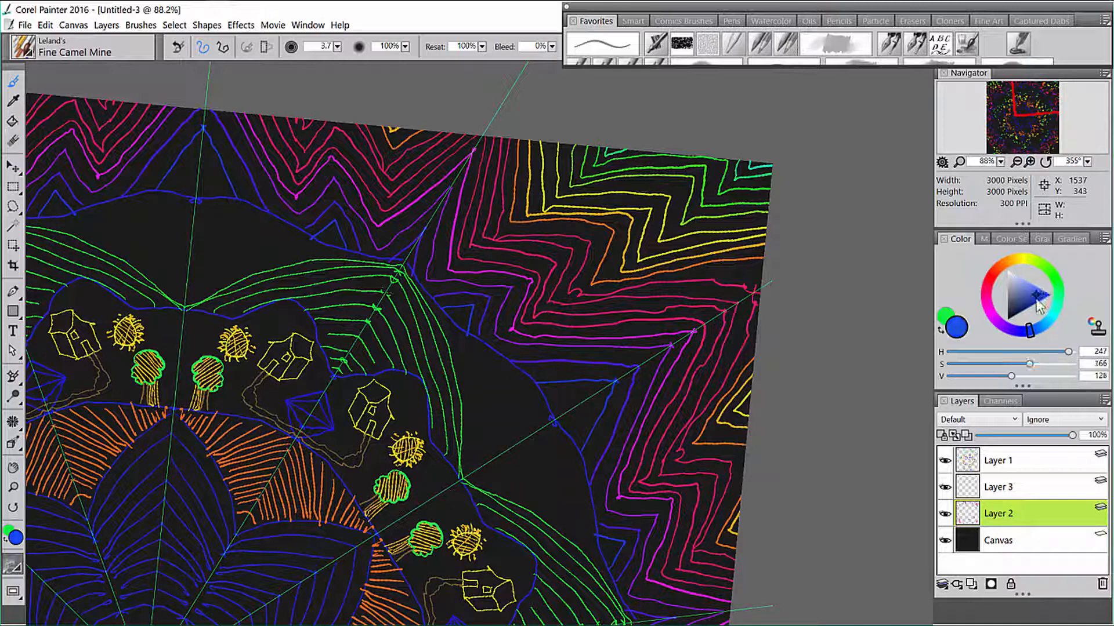
left_click_drag(1037, 298, 1059, 294)
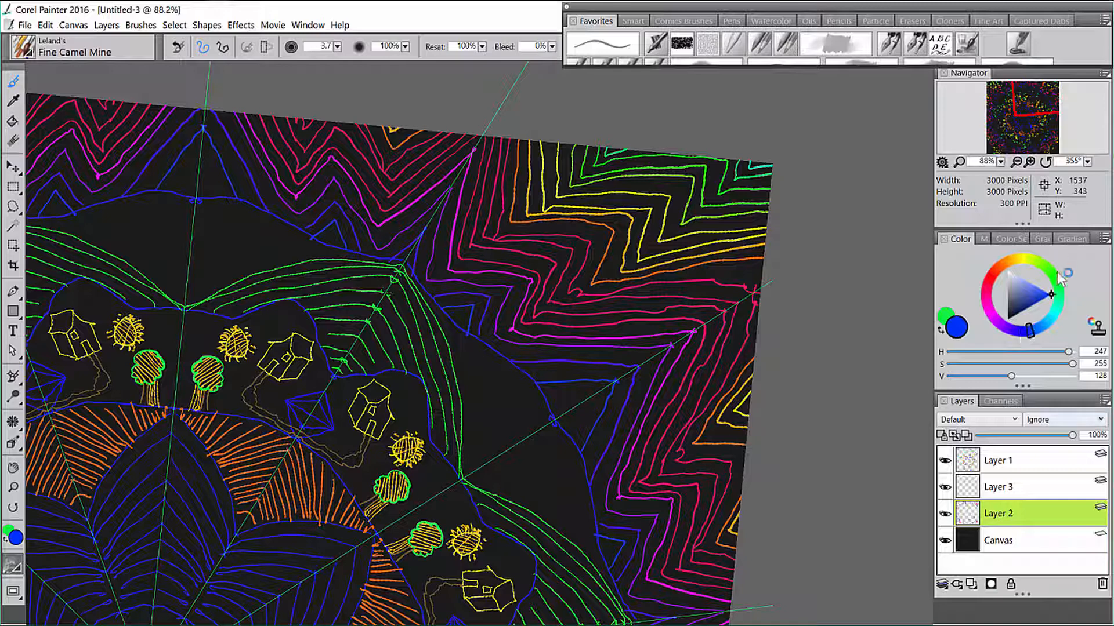
left_click_drag(1051, 332, 1042, 326)
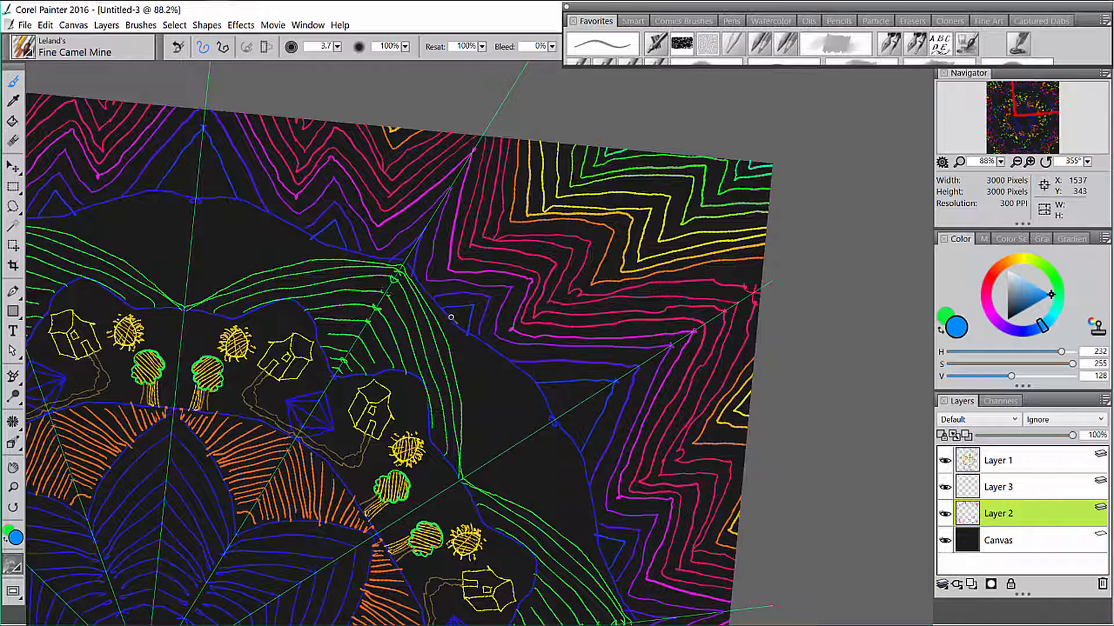
mouse_move(449, 318)
left_mouse_down()
mouse_move(470, 314)
mouse_move(464, 334)
left_mouse_up()
left_click_drag(546, 397, 585, 395)
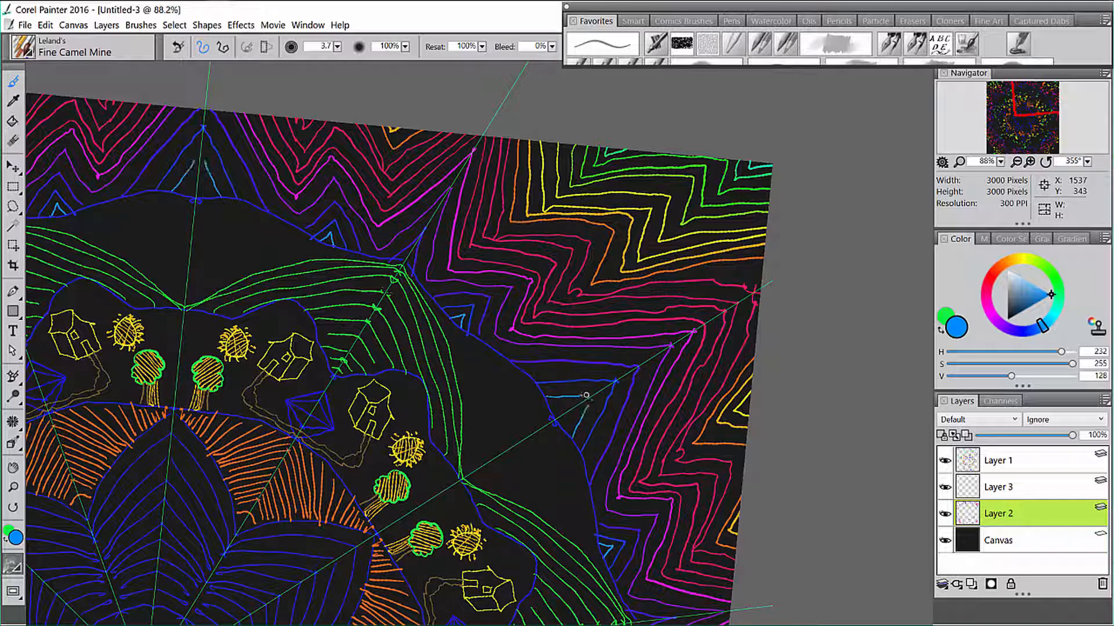
left_click(1052, 316)
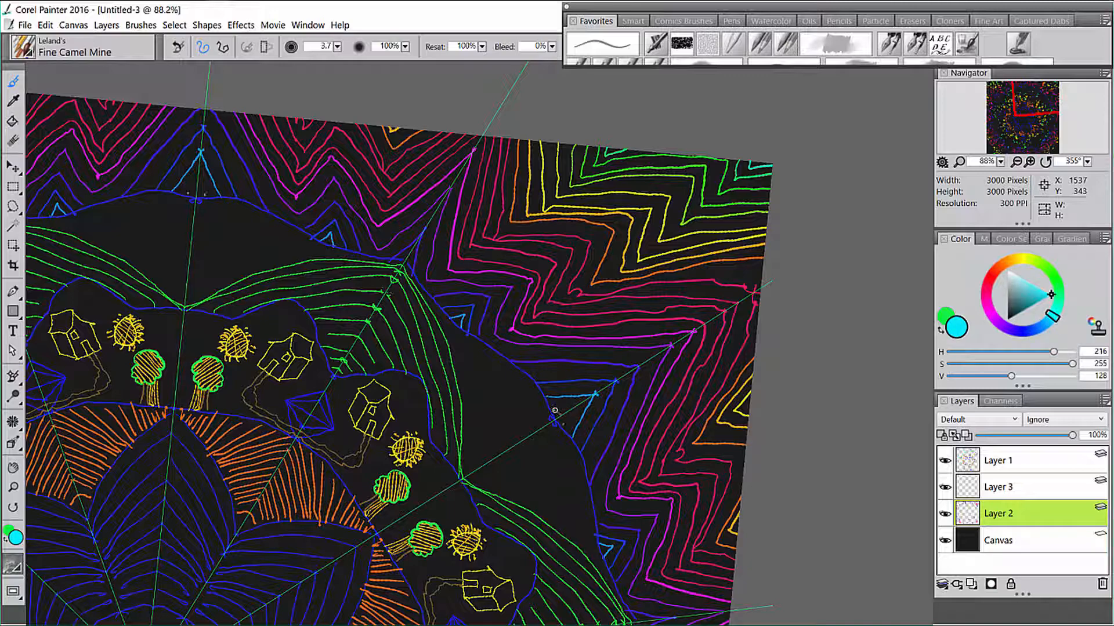
left_click_drag(554, 415, 570, 413)
Reset the canvas rotation and paint yellow curved borders with yellow stripes inside them across the empty lower canvas corners.
key("ctrl+0")
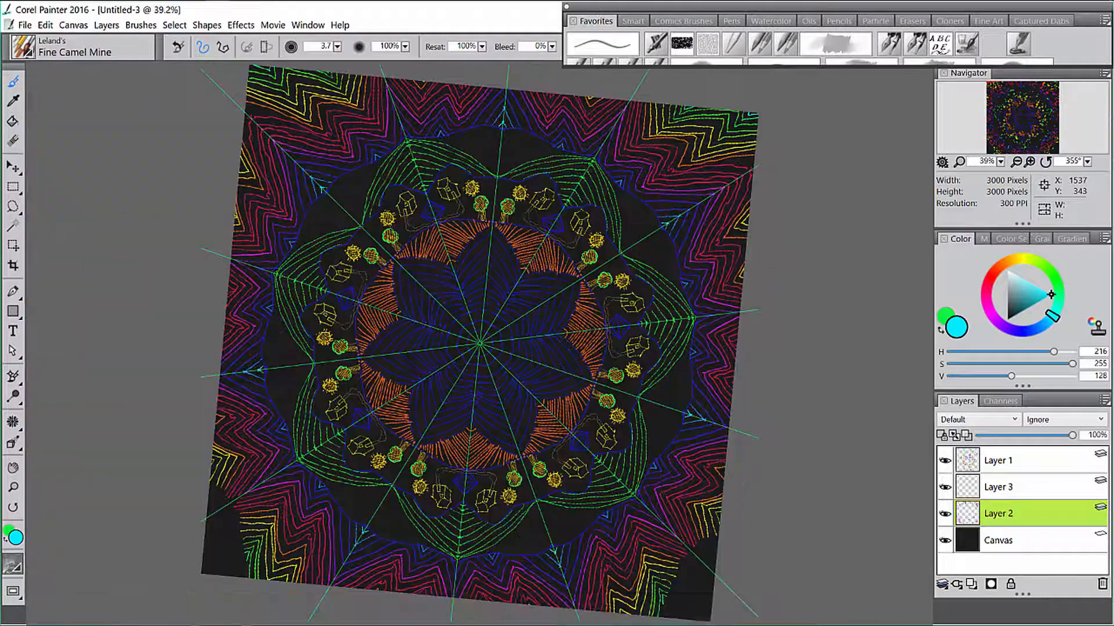
left_click(1045, 162)
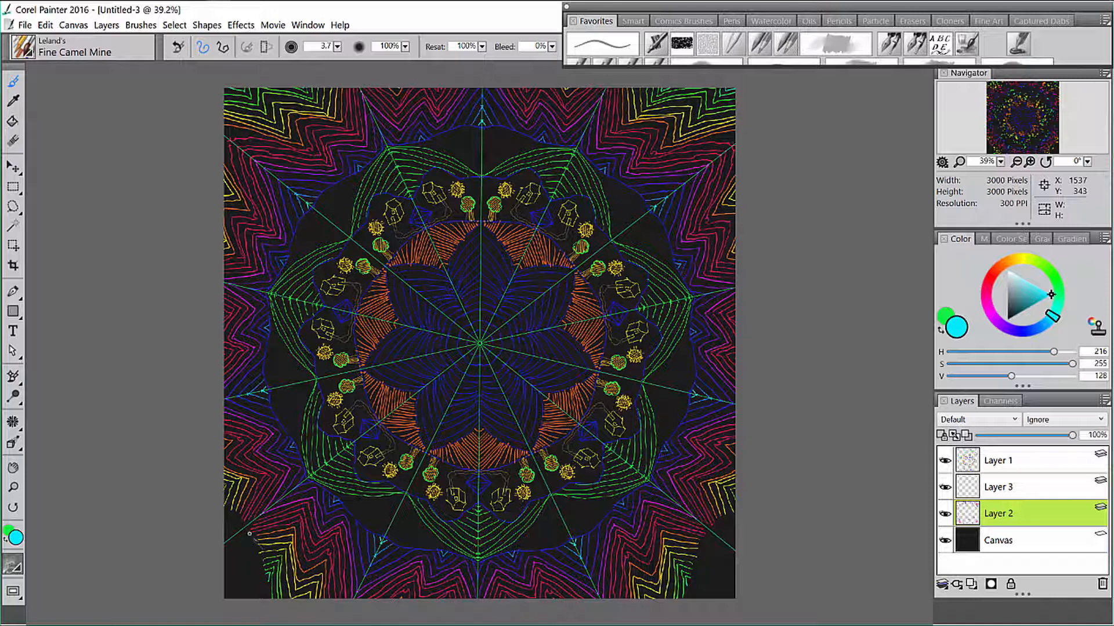
left_click(1018, 261)
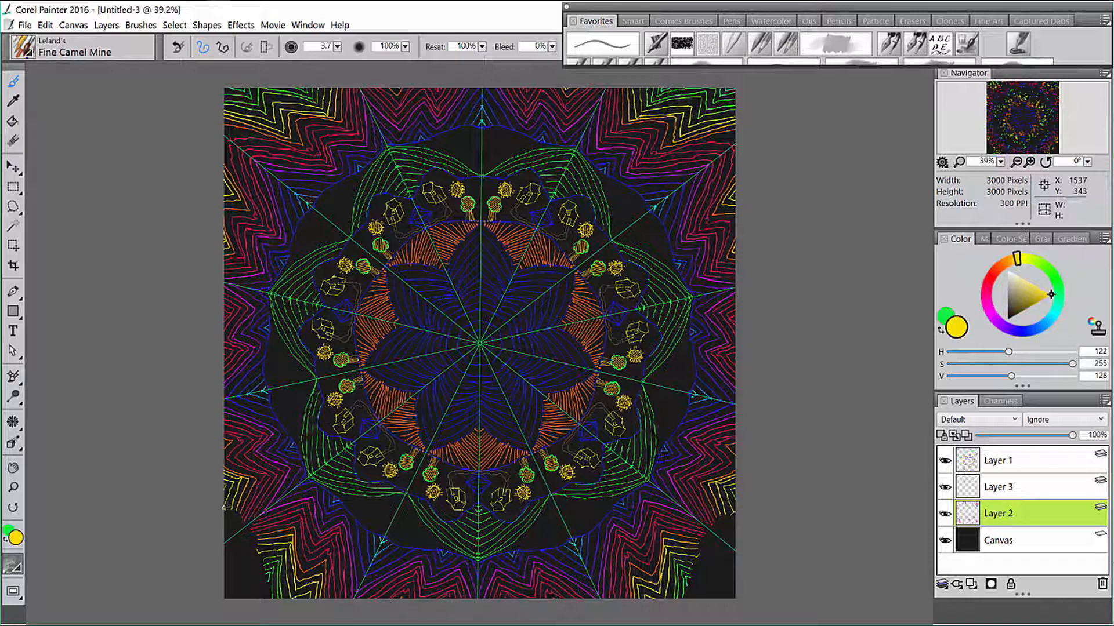
mouse_move(223, 508)
left_mouse_down()
mouse_move(250, 530)
mouse_move(266, 586)
left_mouse_up()
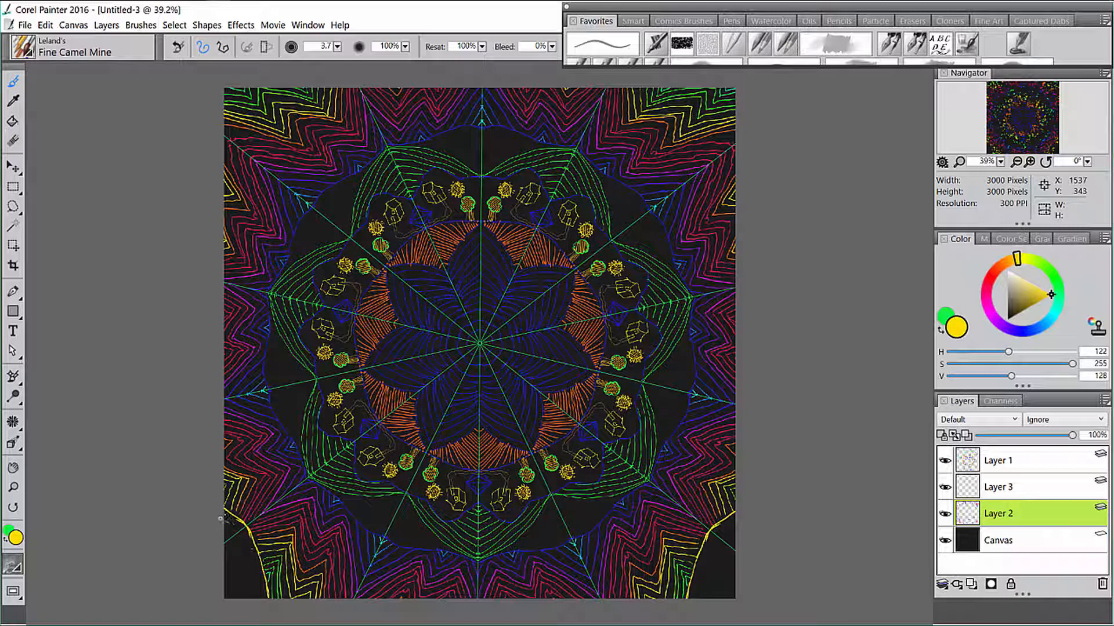
mouse_move(221, 518)
left_mouse_down()
mouse_move(225, 540)
mouse_move(245, 528)
mouse_move(249, 561)
mouse_move(224, 553)
mouse_move(255, 558)
mouse_move(229, 565)
mouse_move(257, 577)
mouse_move(232, 576)
mouse_move(260, 588)
mouse_move(229, 590)
mouse_move(251, 593)
left_mouse_up()
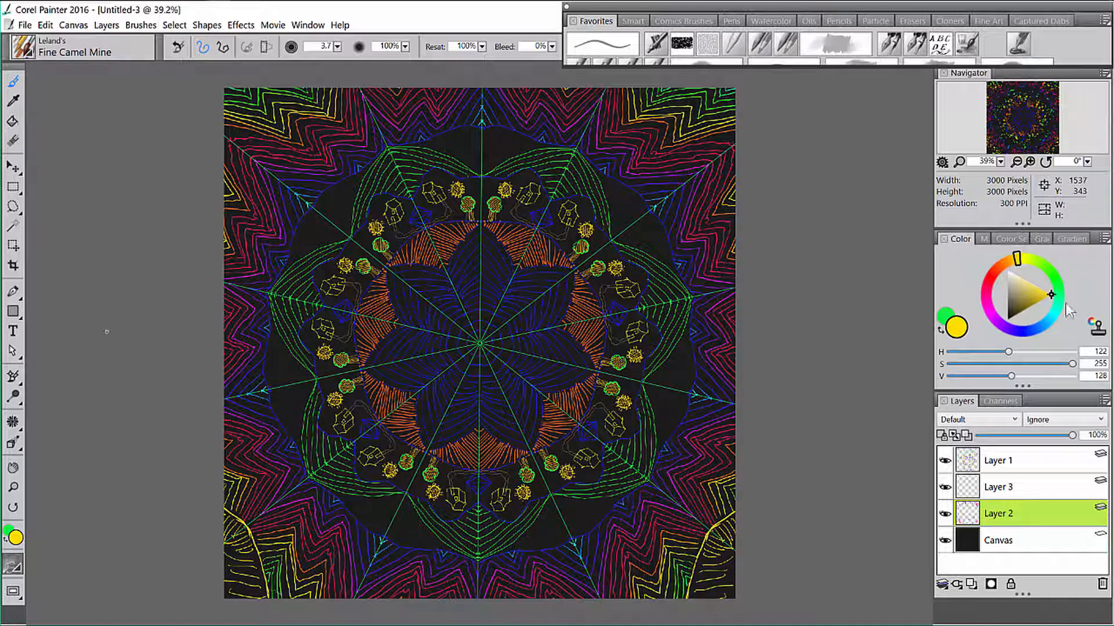
Cross-hatch the yellow-striped lower corner shapes with orange and red curved lines.
left_click(1003, 262)
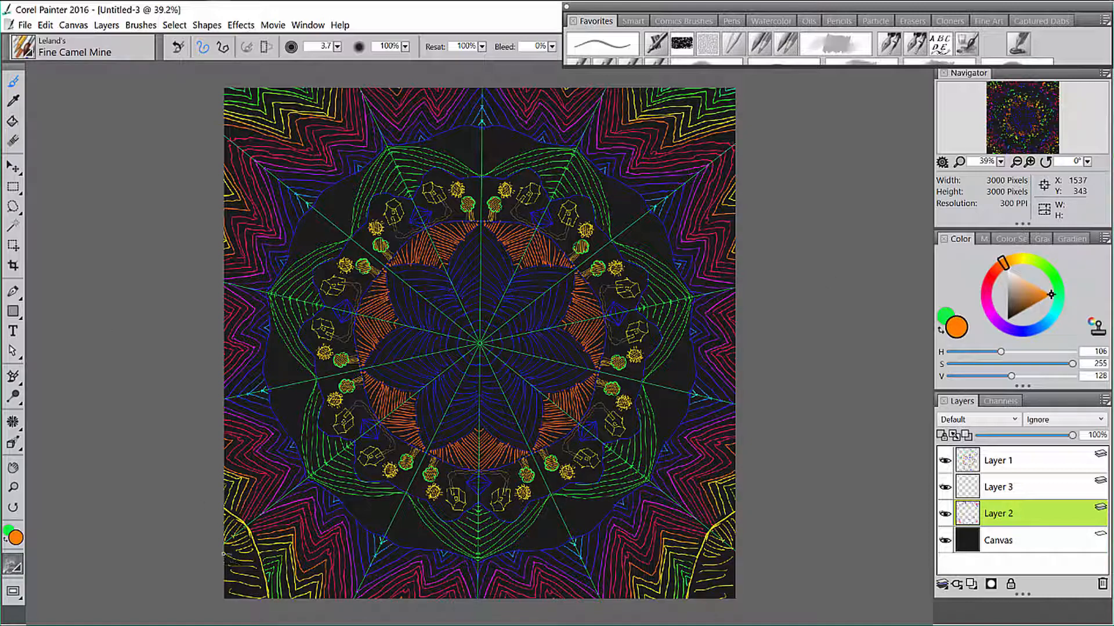
mouse_move(224, 551)
left_mouse_down()
mouse_move(231, 597)
mouse_move(242, 598)
left_mouse_up()
mouse_move(237, 539)
left_mouse_down()
mouse_move(249, 598)
mouse_move(260, 596)
mouse_move(259, 564)
mouse_move(266, 594)
left_mouse_up()
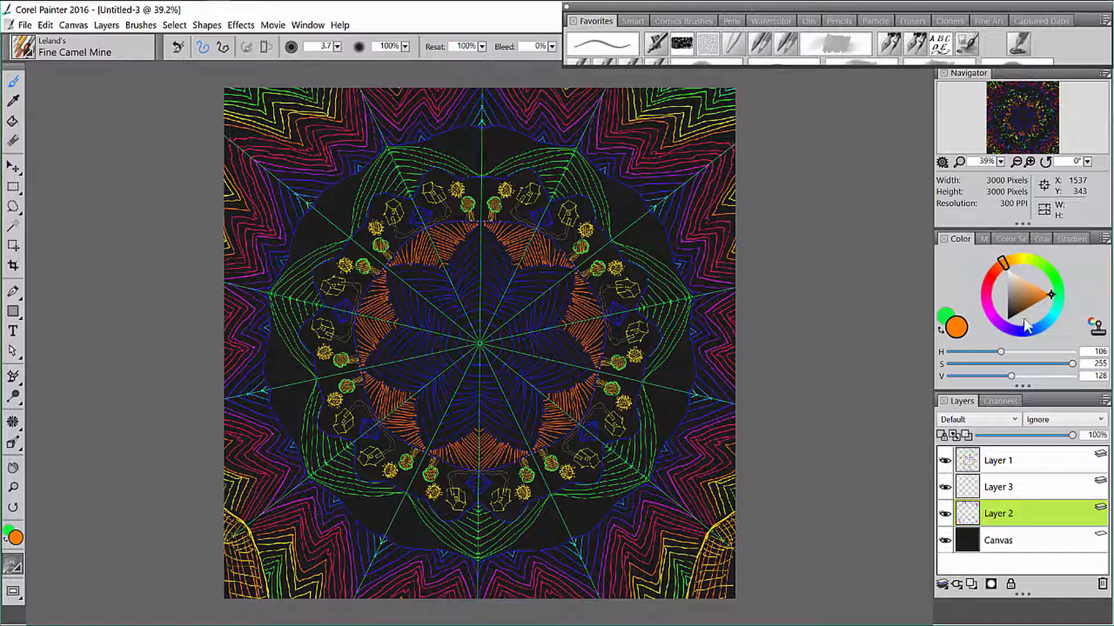
left_click(1019, 260)
left_click_drag(1021, 261, 993, 270)
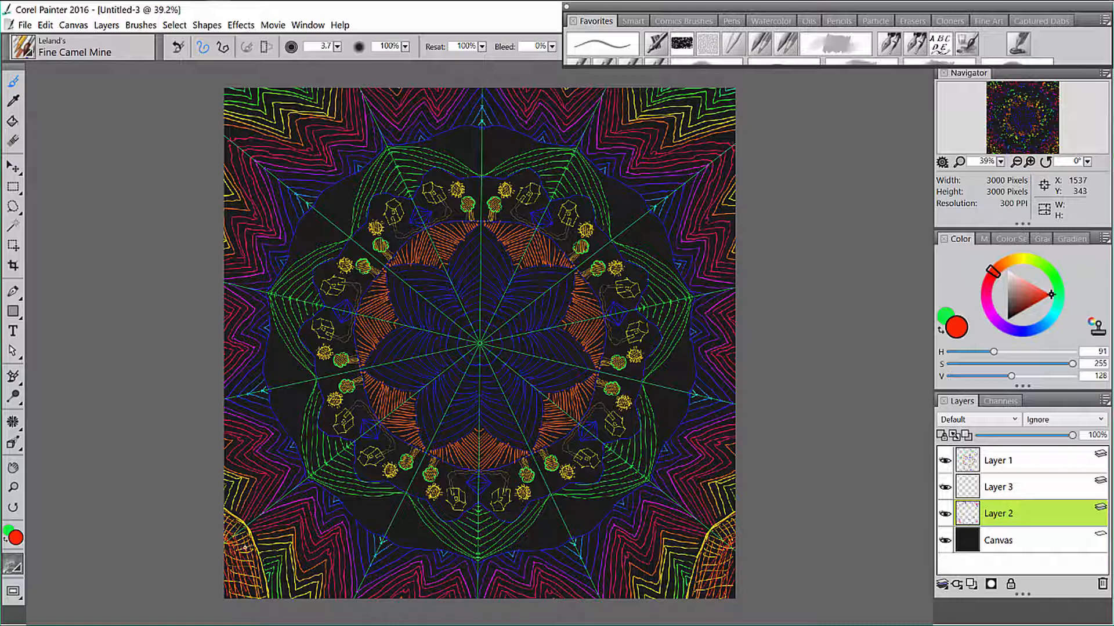
mouse_move(235, 526)
left_mouse_down()
mouse_move(255, 547)
mouse_move(239, 513)
mouse_move(242, 535)
left_mouse_up()
Save the painting in the Mandalas folder as a Painter RIFF file named Kids Mandala.
key("ctrl+s")
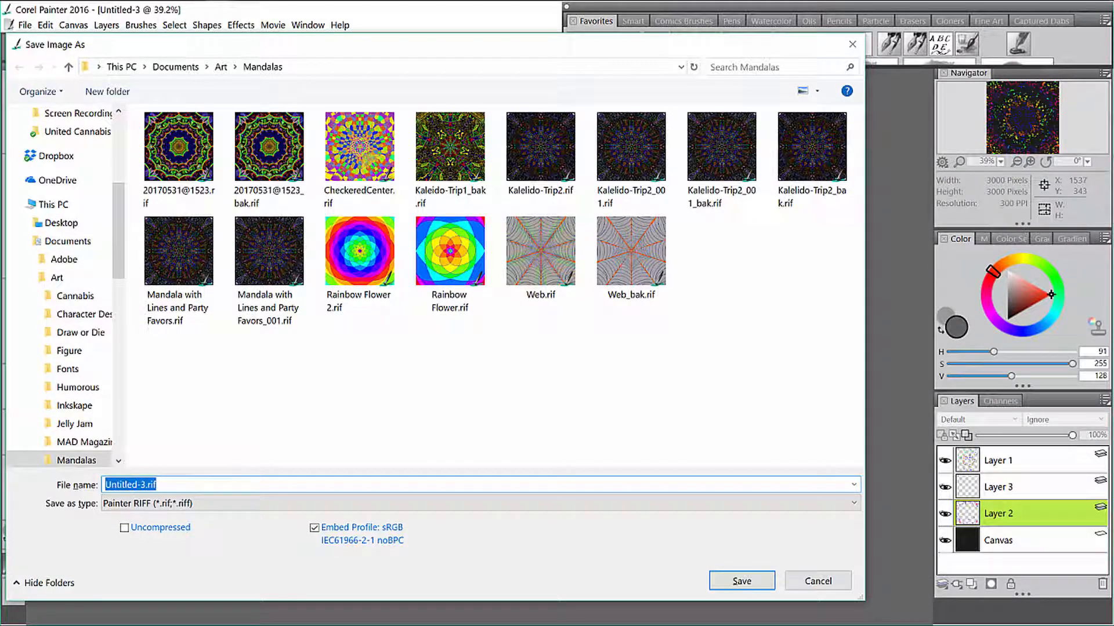
type("Kieli")
key("BackSpace")
key("BackSpace")
key("BackSpace")
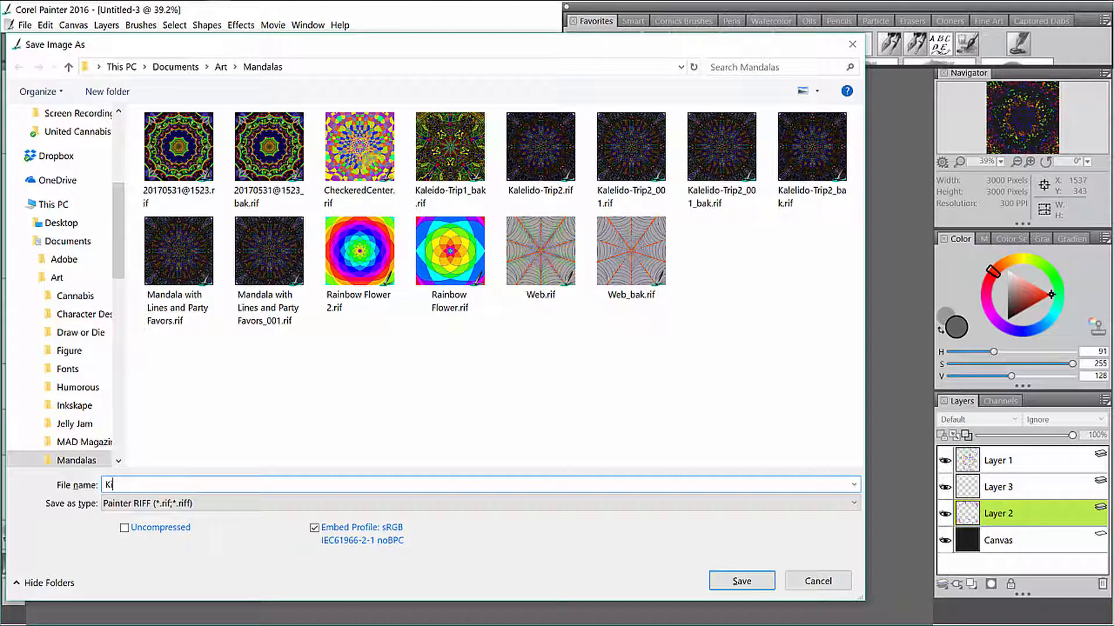
type("ds Mandala")
key("Return")
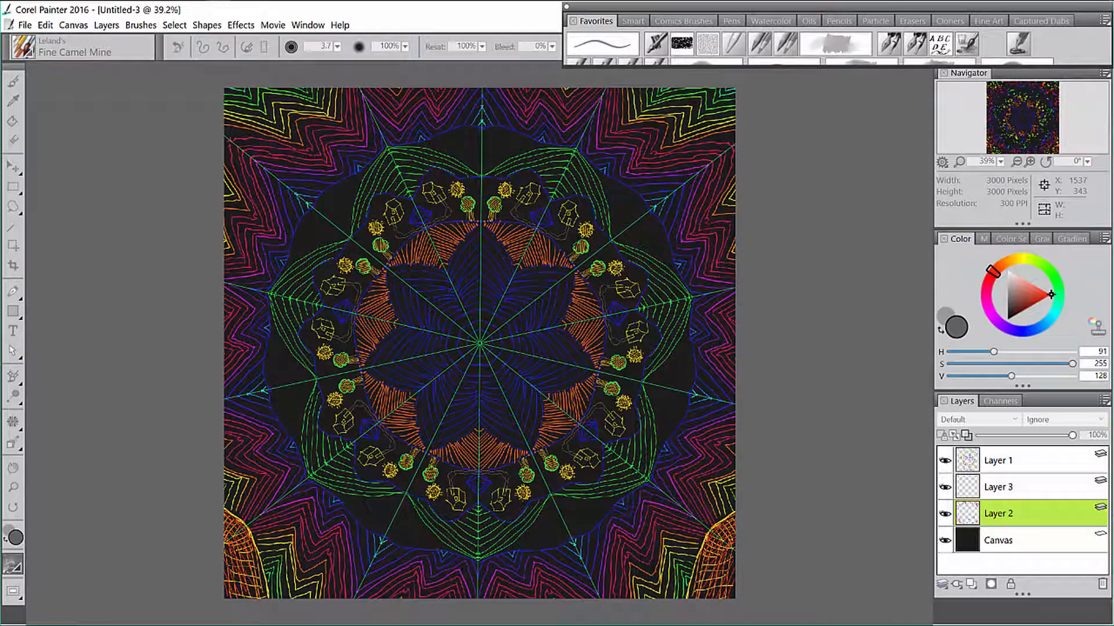